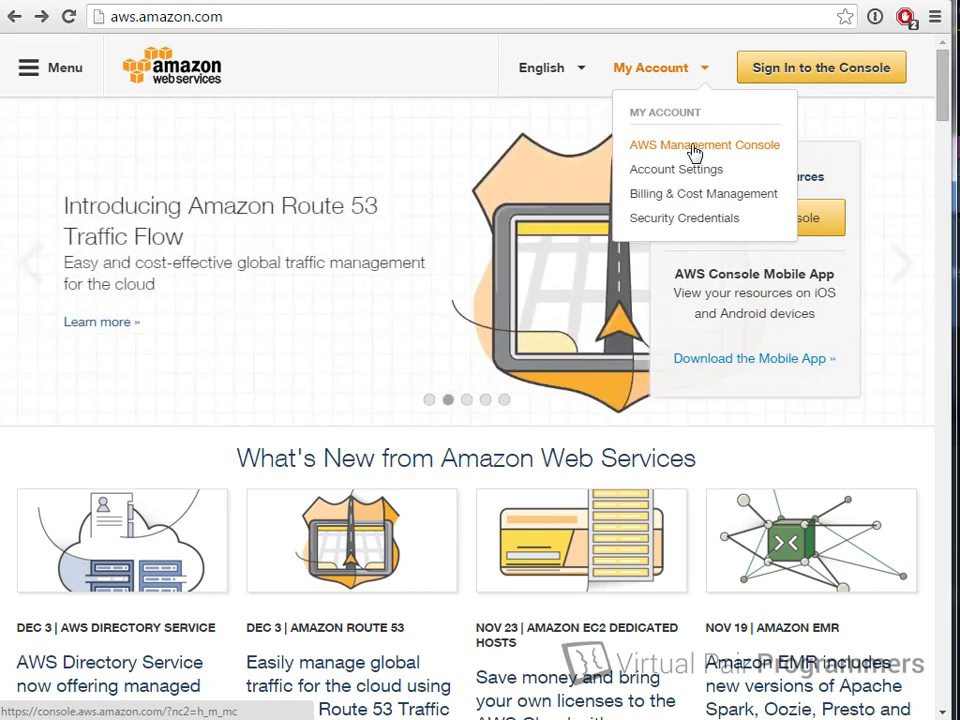
Open the AWS Management Console and go to the EC2 service dashboard
left_click(694, 147)
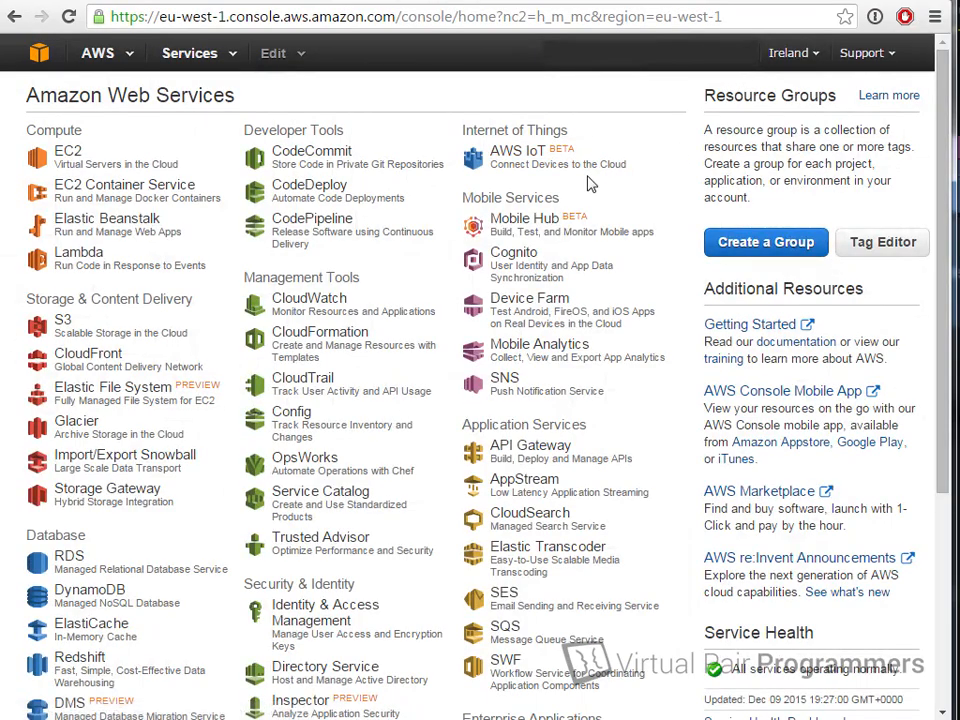
left_click(75, 166)
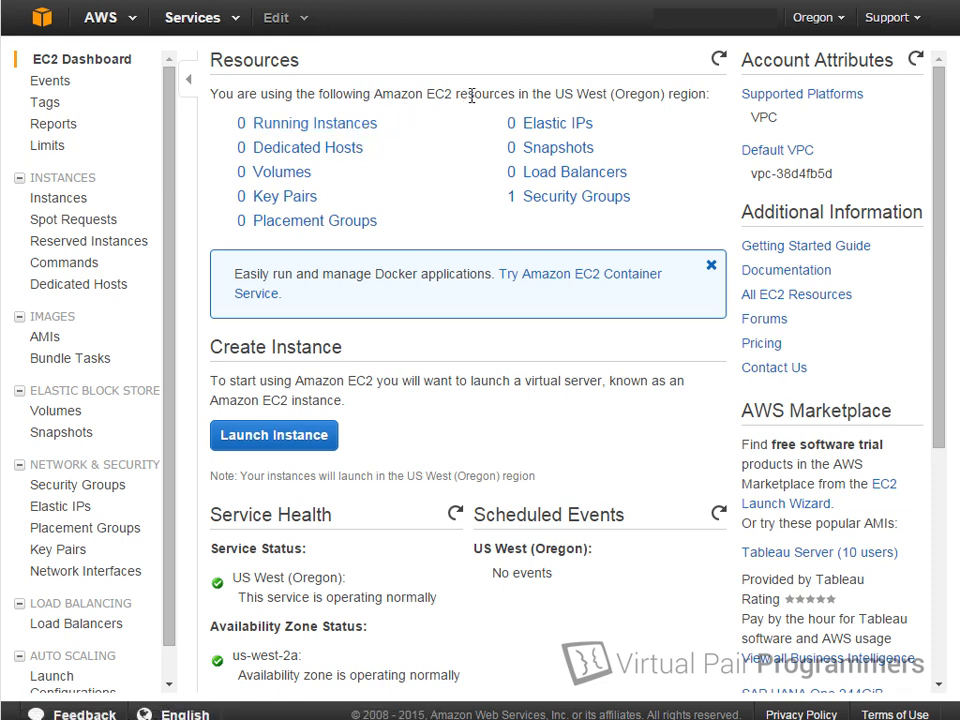
Switch the EC2 console's region to EU (Ireland)
left_click_drag(463, 100, 456, 102)
left_click(430, 102)
left_click(818, 22)
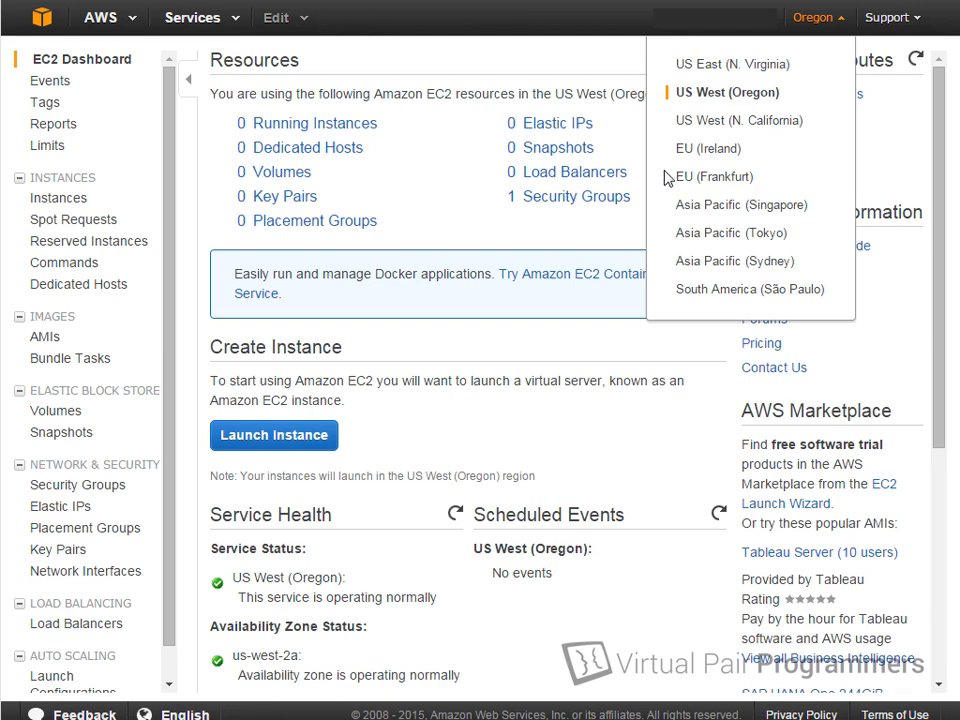
left_click(739, 152)
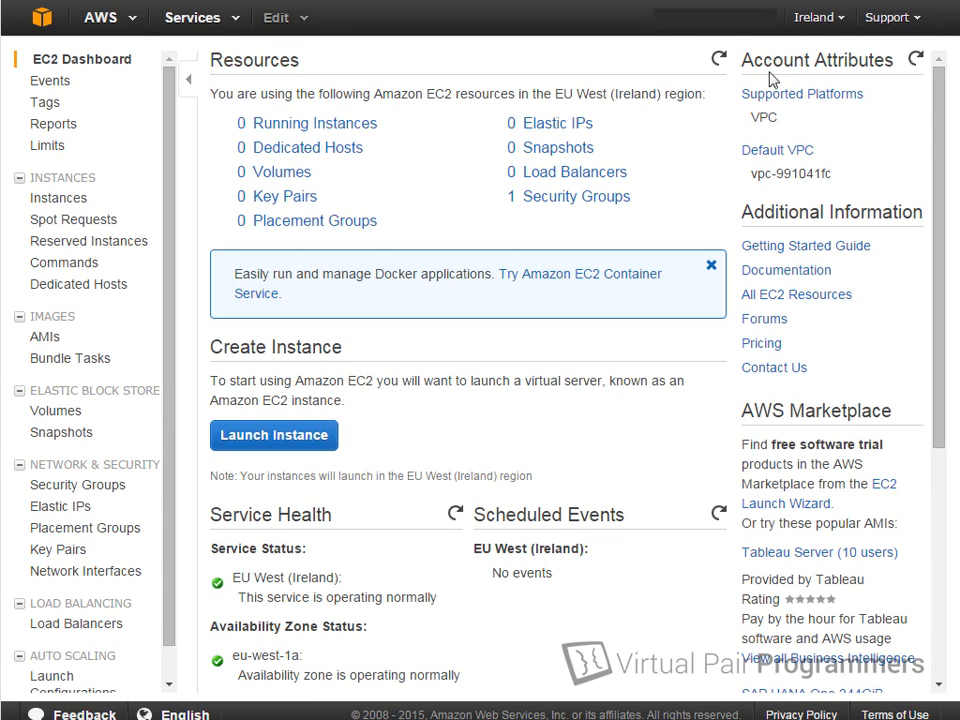
left_click(826, 20)
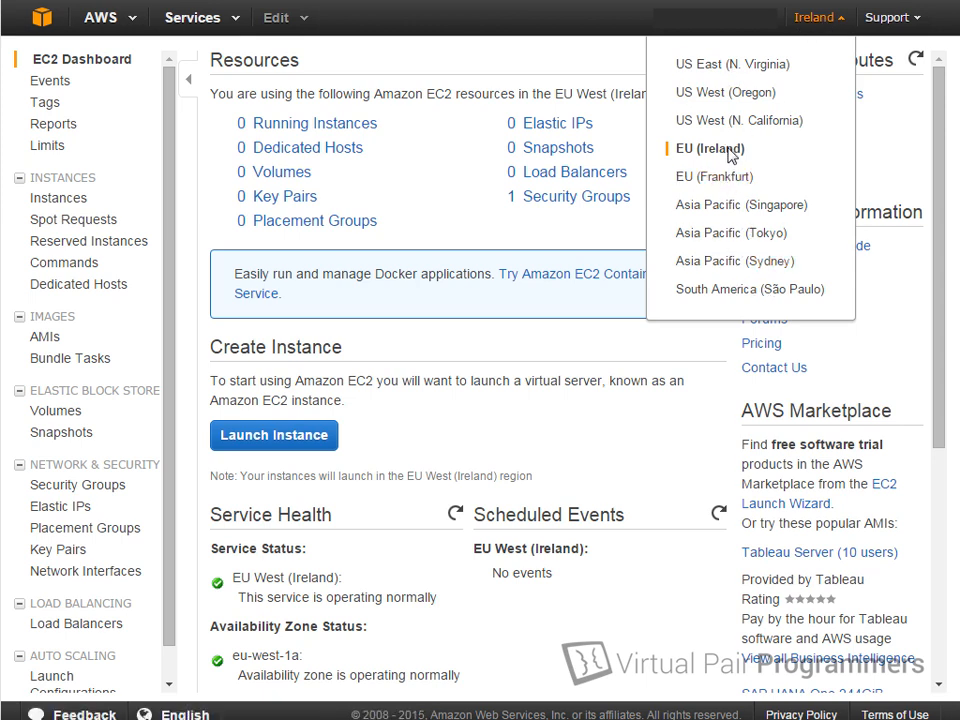
left_click(843, 22)
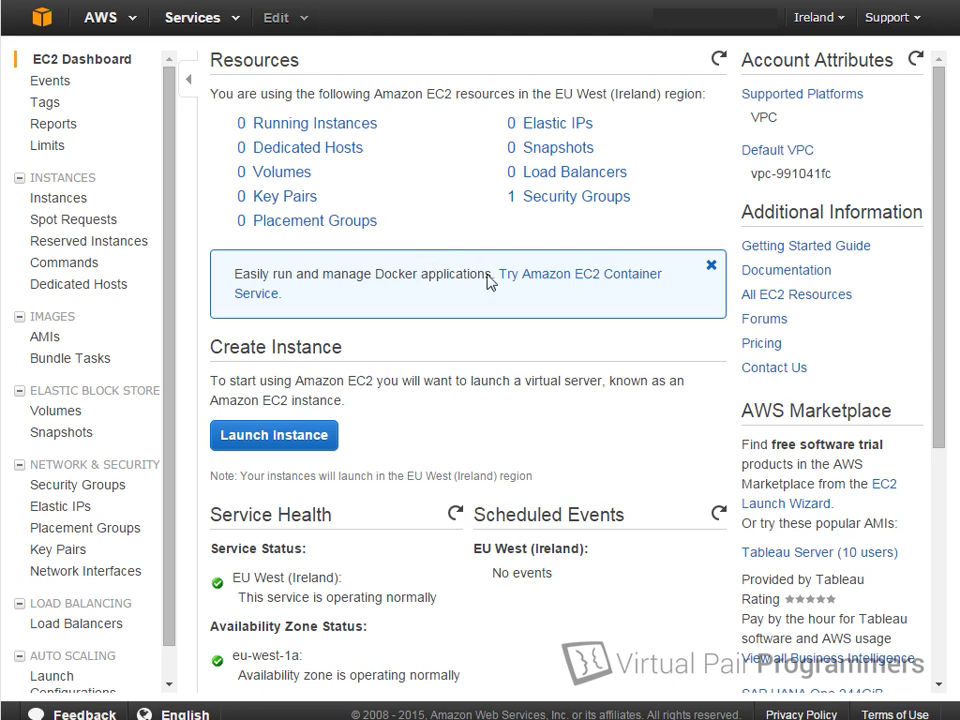
Start launching a new instance and choose the Amazon Linux AMI 2015.09.1 (HVM), SSD Volume Type as its machine image
left_click(274, 435)
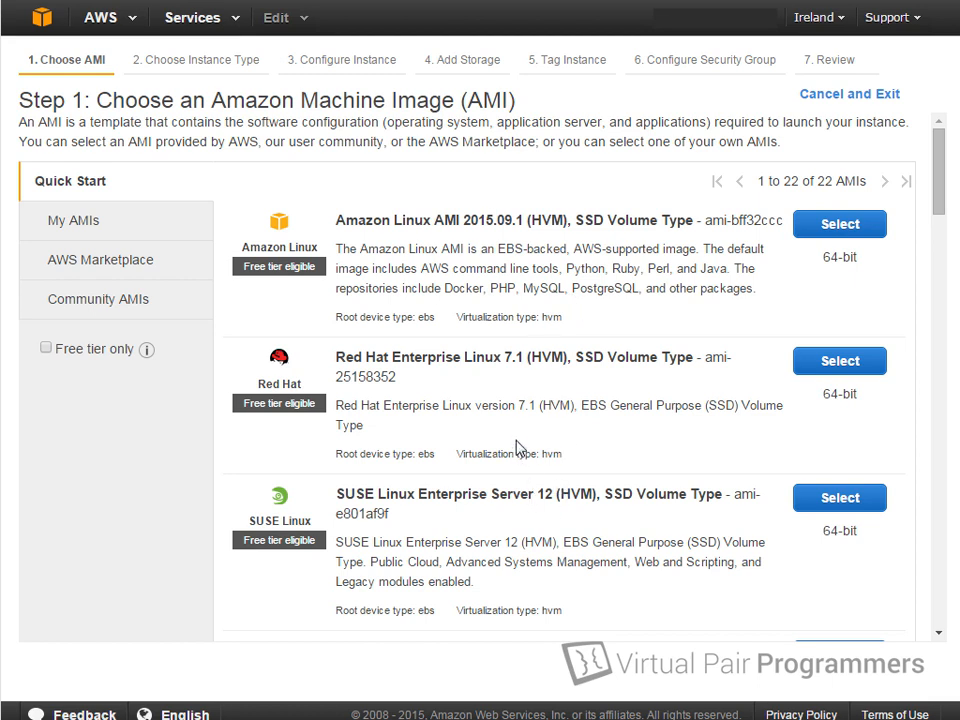
scroll(518, 440, "down", 1)
scroll(518, 440, "down", 1)
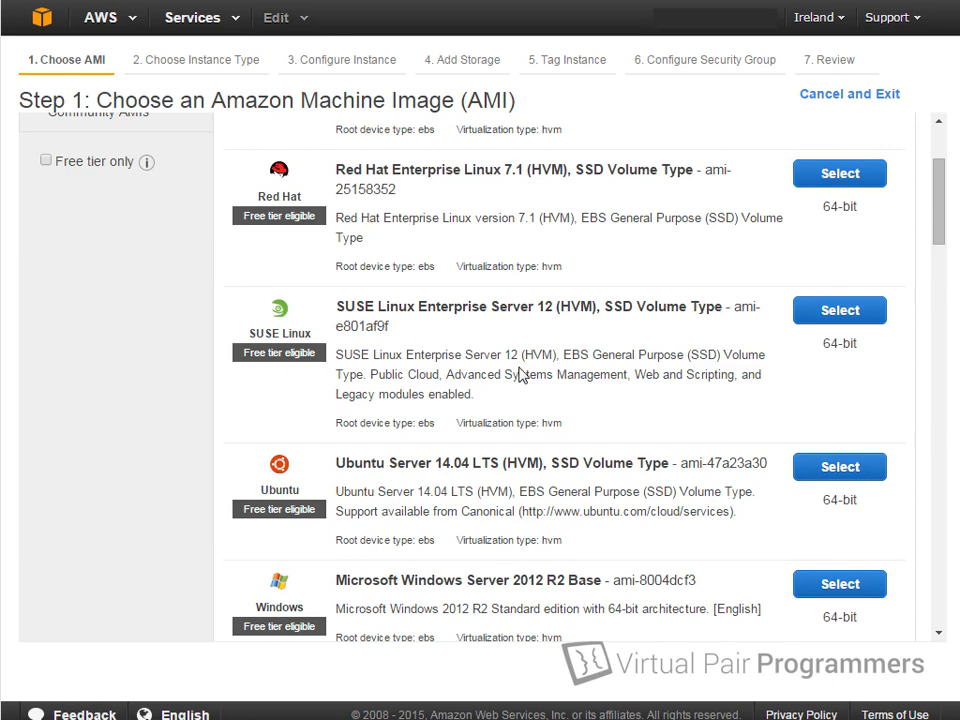
scroll(432, 497, "up", 1)
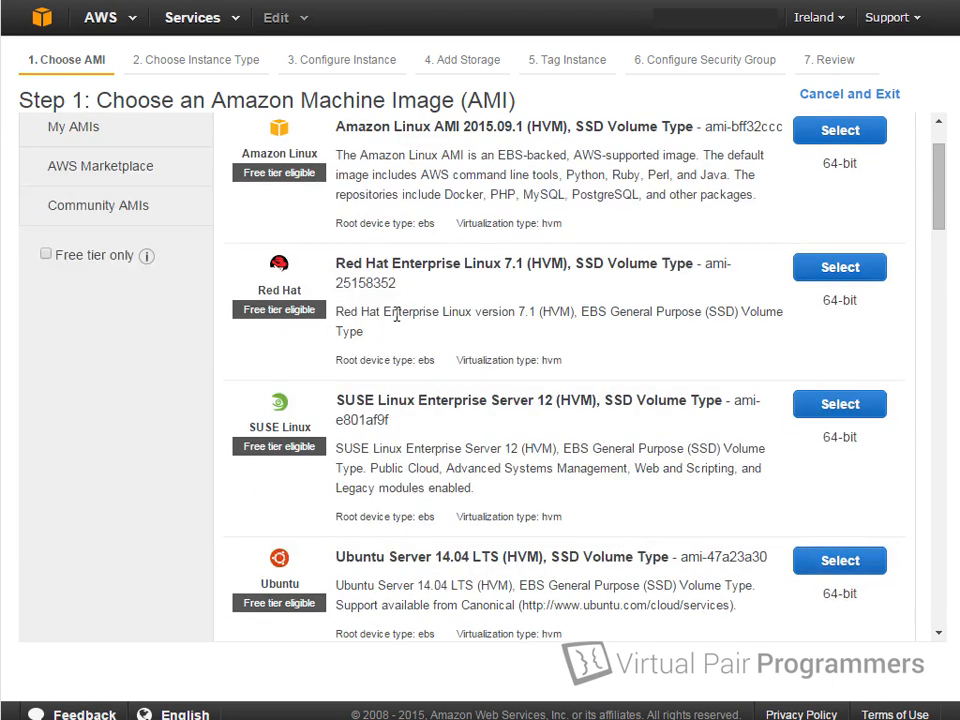
scroll(460, 460, "down", 1)
scroll(463, 445, "down", 3)
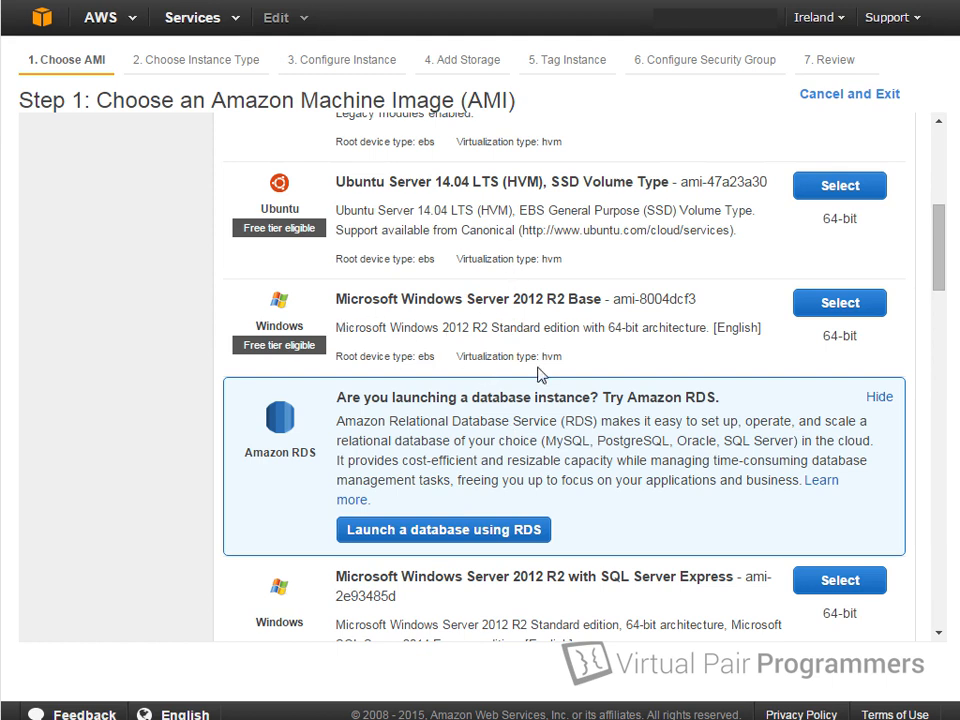
scroll(565, 481, "down", 1)
scroll(565, 490, "down", 4)
scroll(555, 475, "down", 3)
scroll(561, 519, "up", 5)
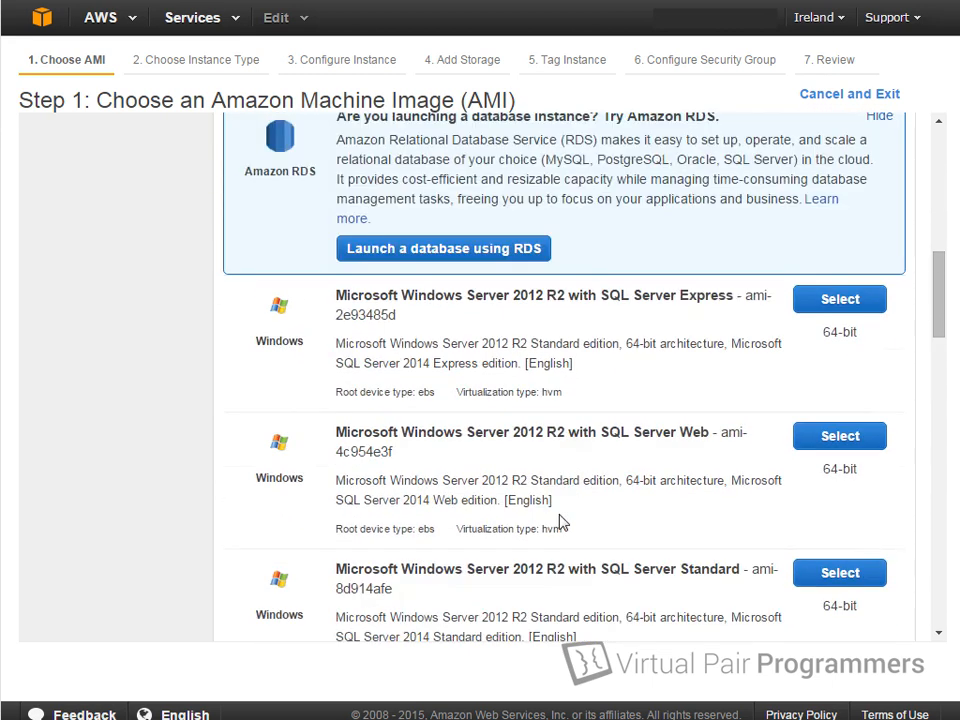
scroll(560, 521, "up", 1)
scroll(559, 516, "up", 2)
scroll(558, 537, "up", 5)
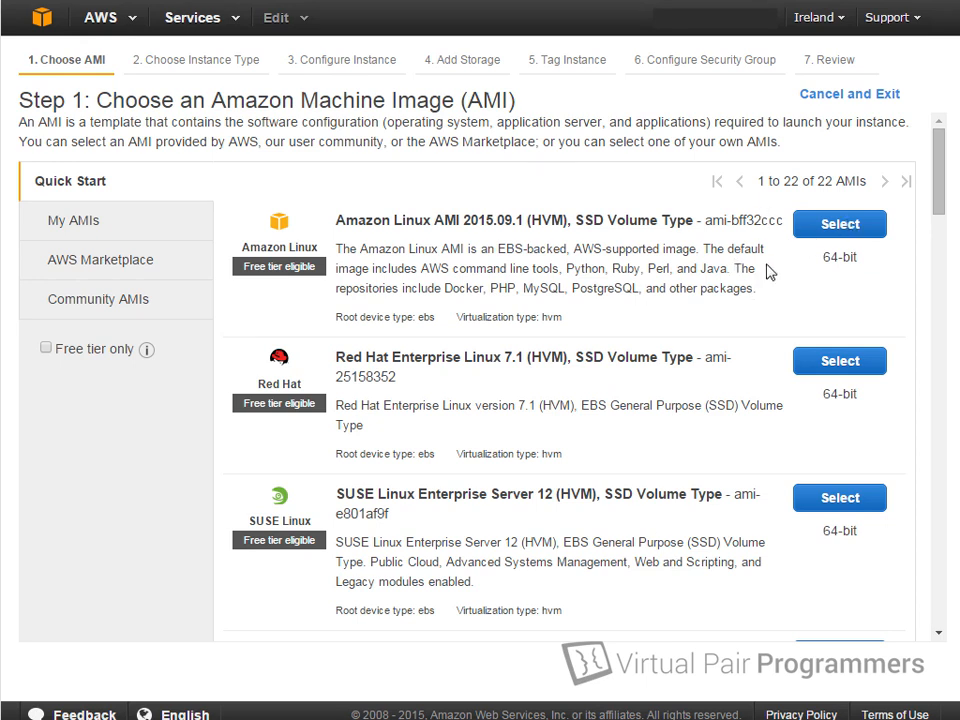
left_click(836, 228)
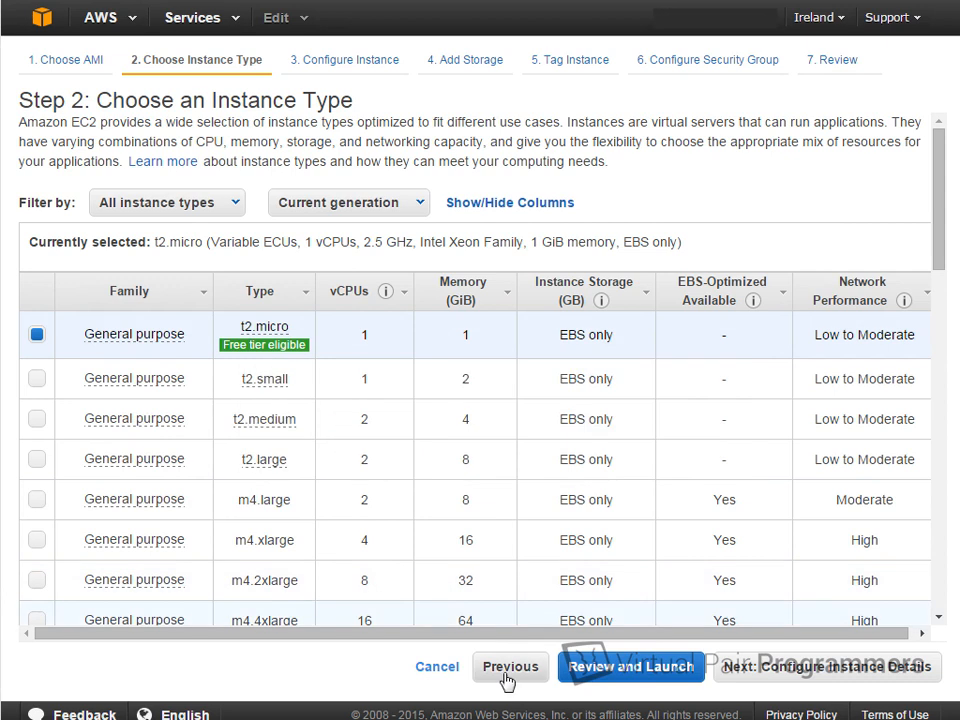
Choose the general purpose m4.large as the instance type
mouse_move(940, 250)
left_mouse_down()
mouse_move(939, 272)
mouse_move(932, 263)
left_mouse_up()
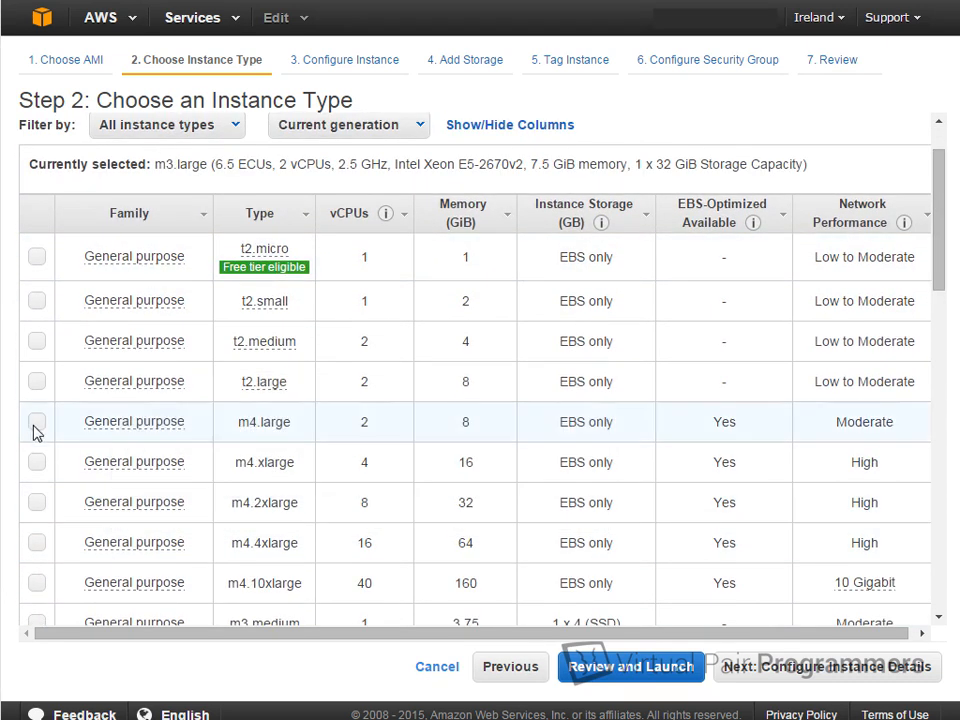
left_click(37, 421)
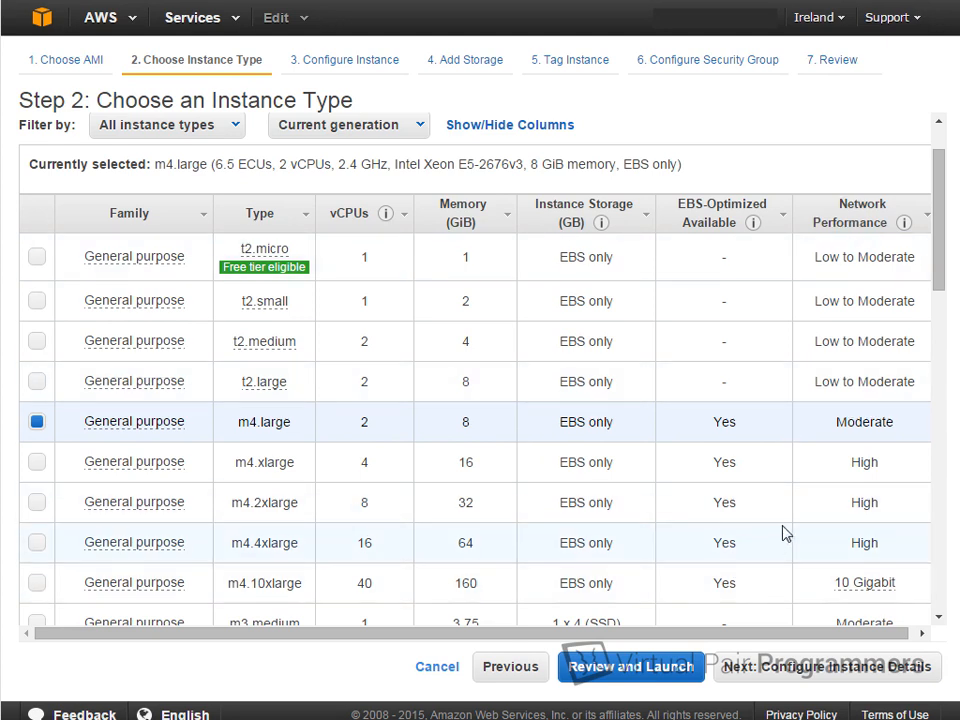
left_click_drag(936, 279, 940, 331)
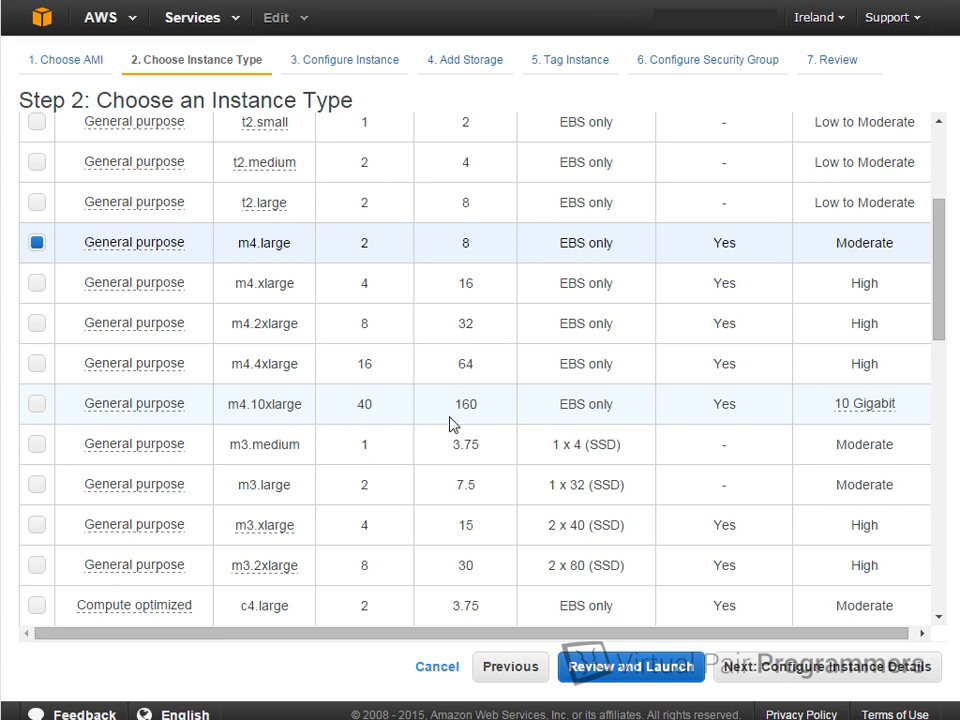
scroll(368, 294, "up", 3)
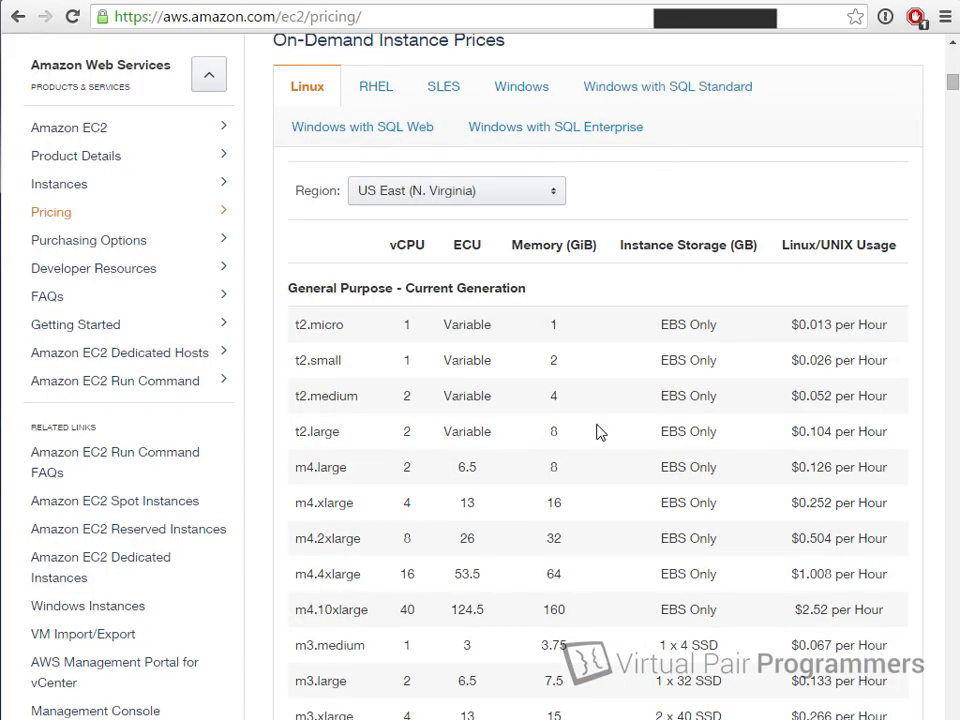
On the EC2 pricing page, review the Linux on-demand instance prices with the region set to EU (Ireland)
scroll(602, 386, "down", 1)
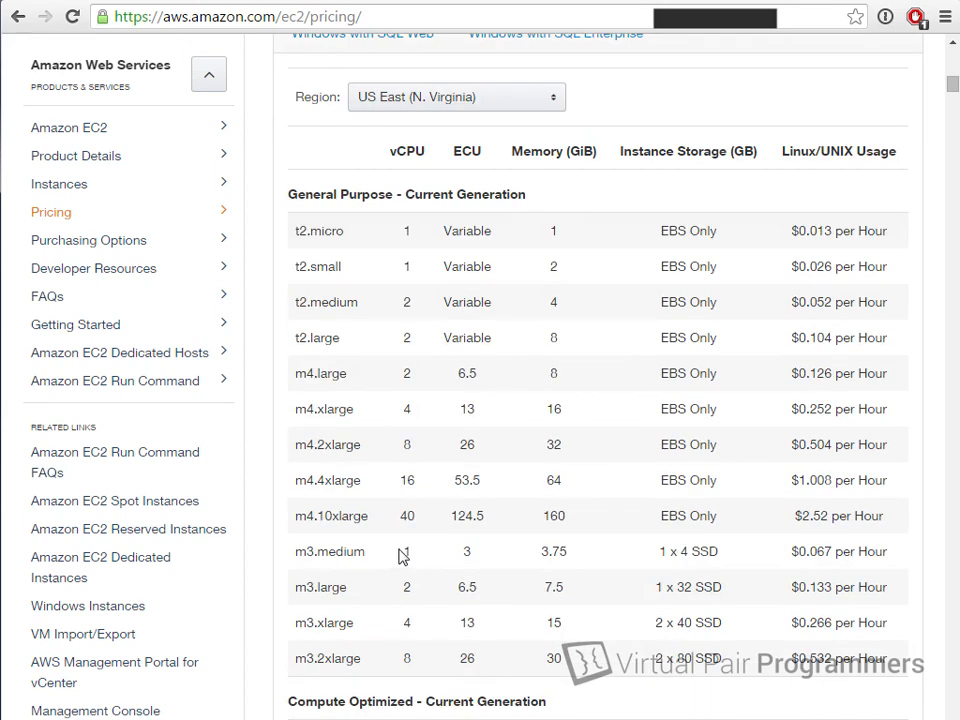
scroll(400, 556, "up", 1)
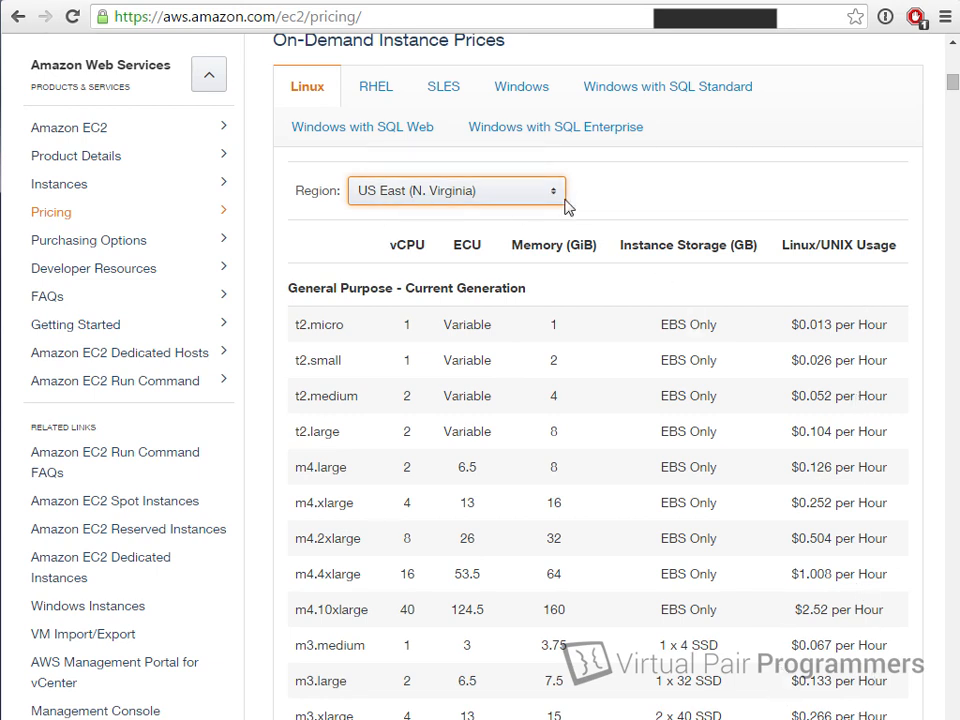
left_click(493, 197)
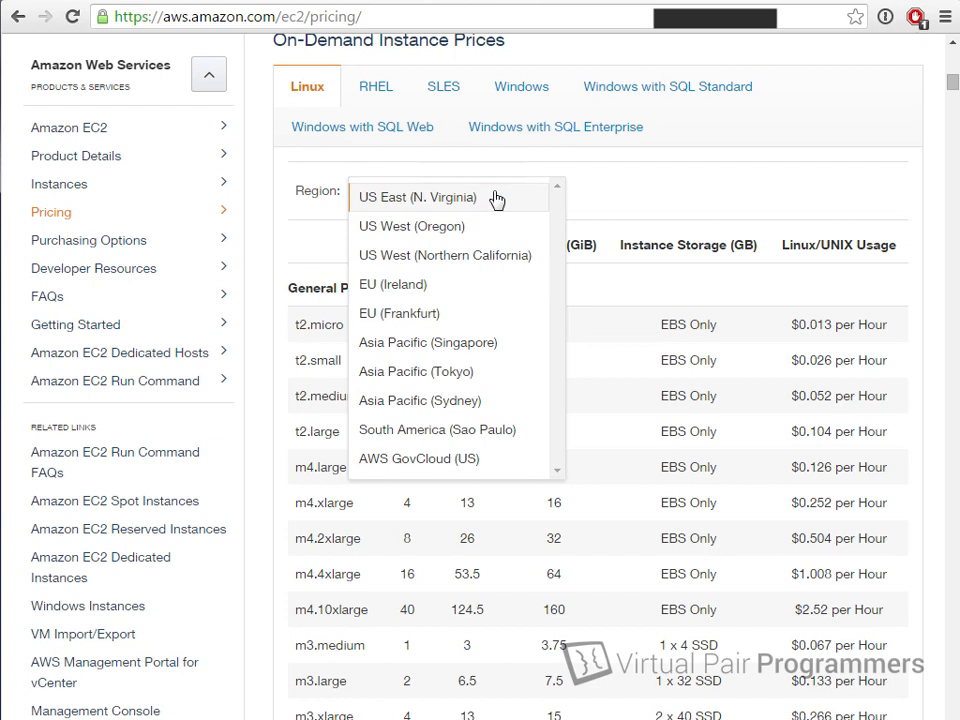
left_click(446, 286)
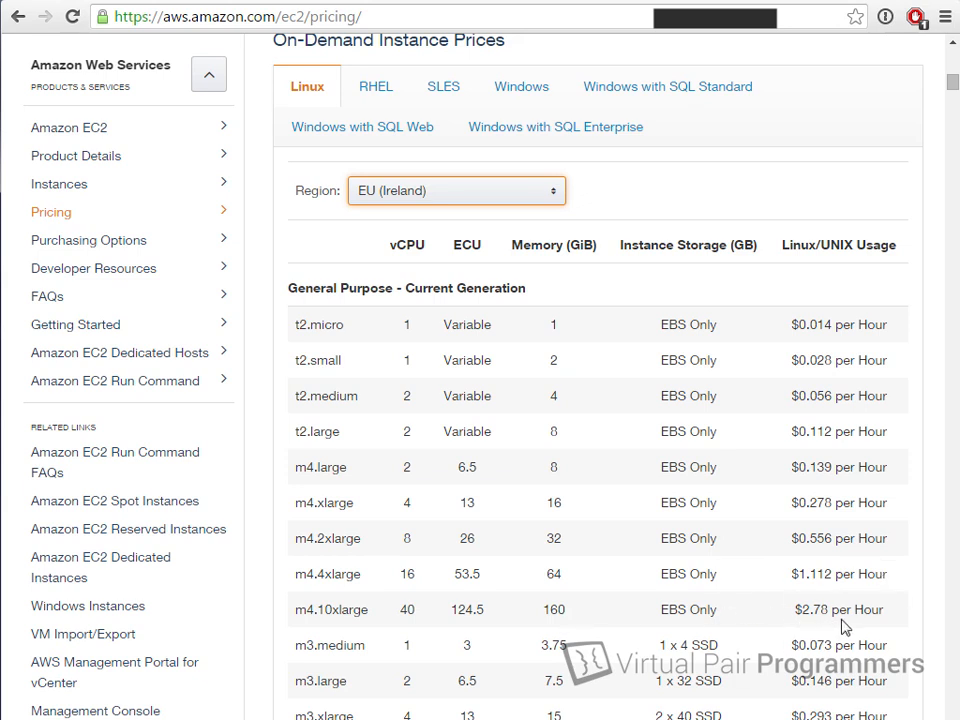
scroll(529, 274, "down", 3)
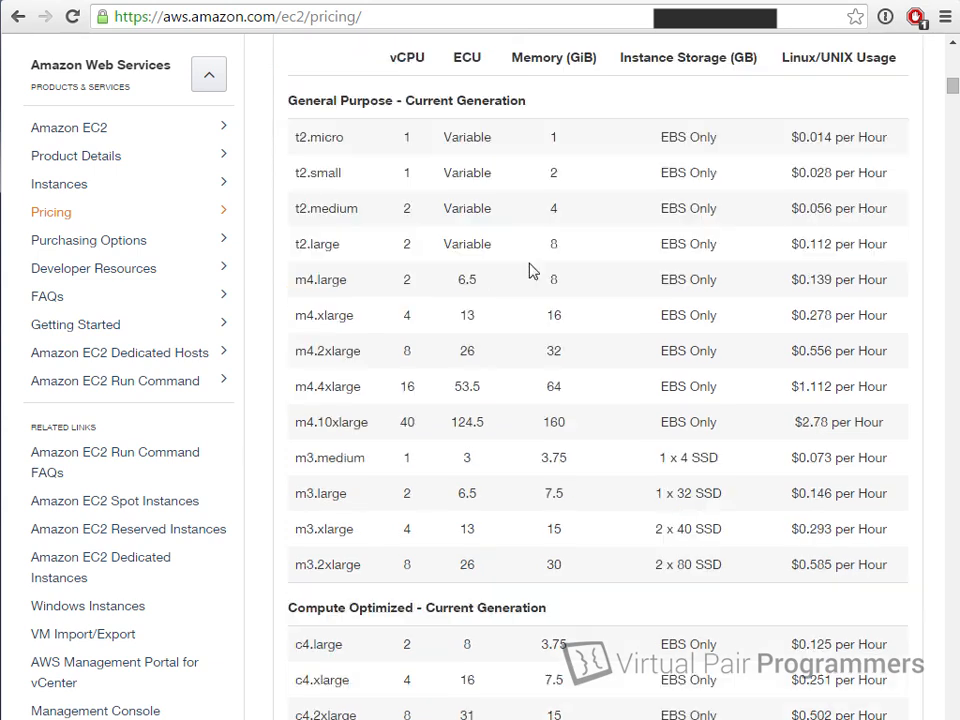
scroll(534, 206, "up", 1)
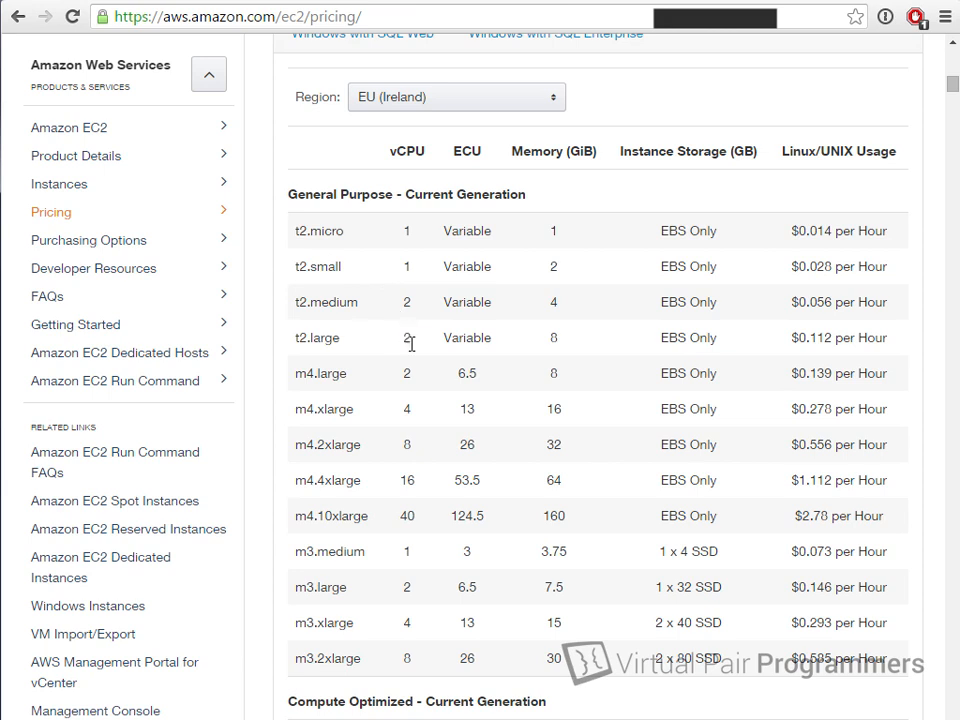
scroll(414, 354, "down", 1)
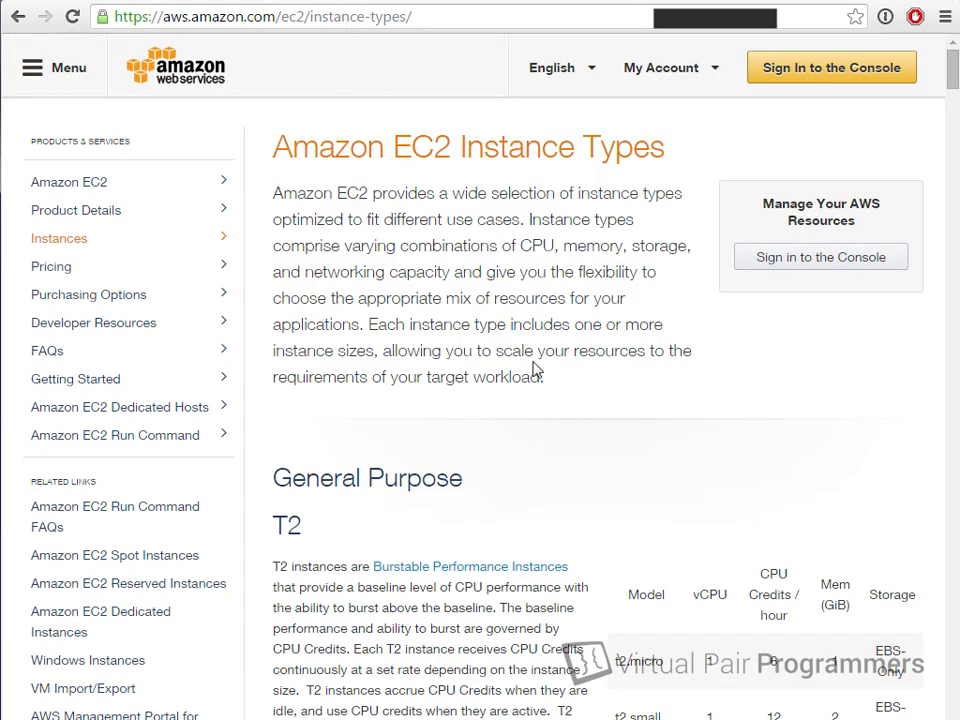
On the EC2 Instance Types page, examine the General Purpose, Compute Optimized and Memory Optimized instance families
scroll(643, 424, "down", 3)
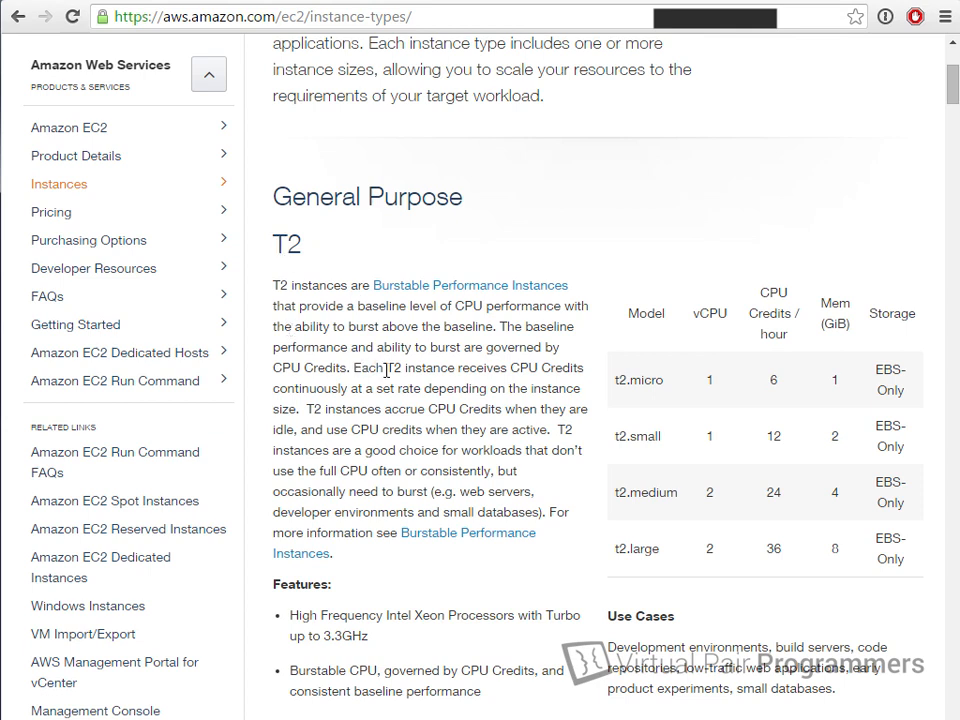
left_click_drag(292, 246, 305, 247)
left_click(309, 262)
scroll(455, 463, "down", 6)
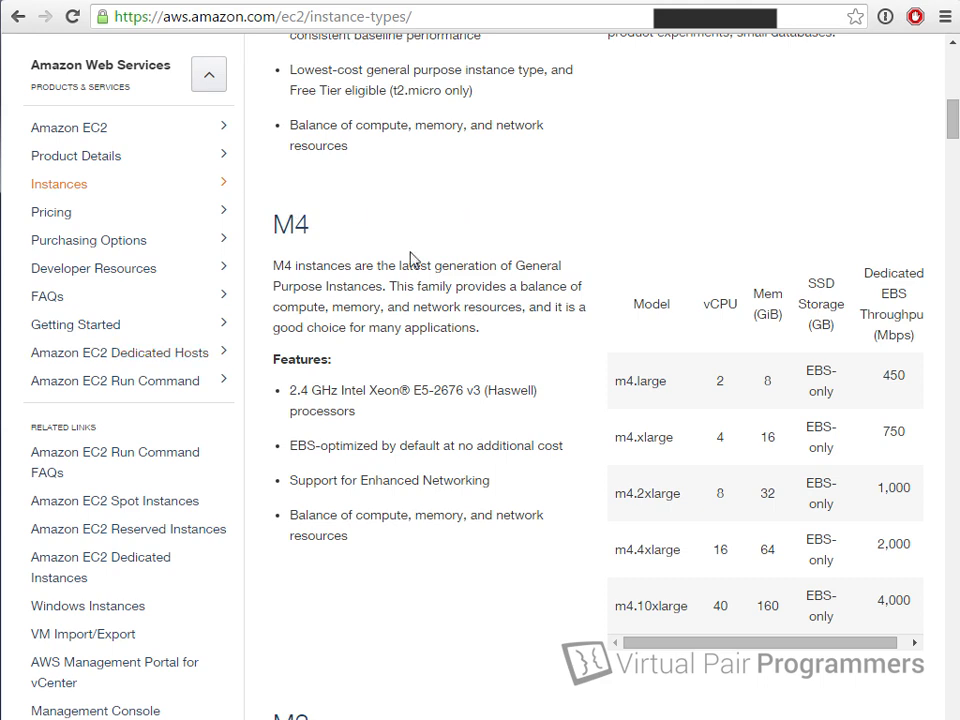
scroll(577, 341, "down", 10)
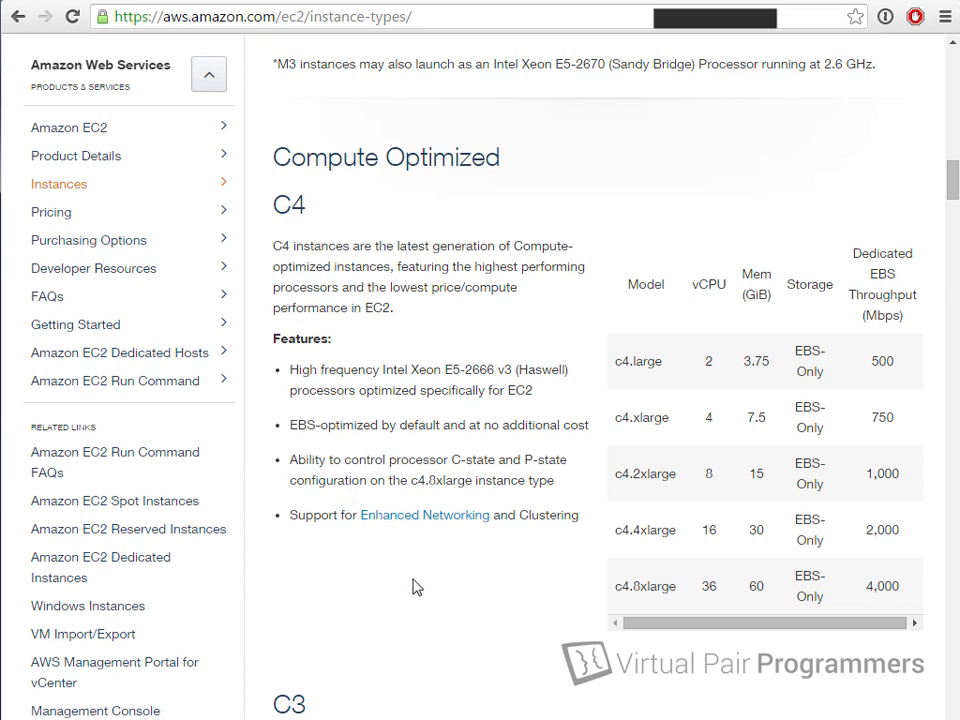
scroll(484, 514, "down", 10)
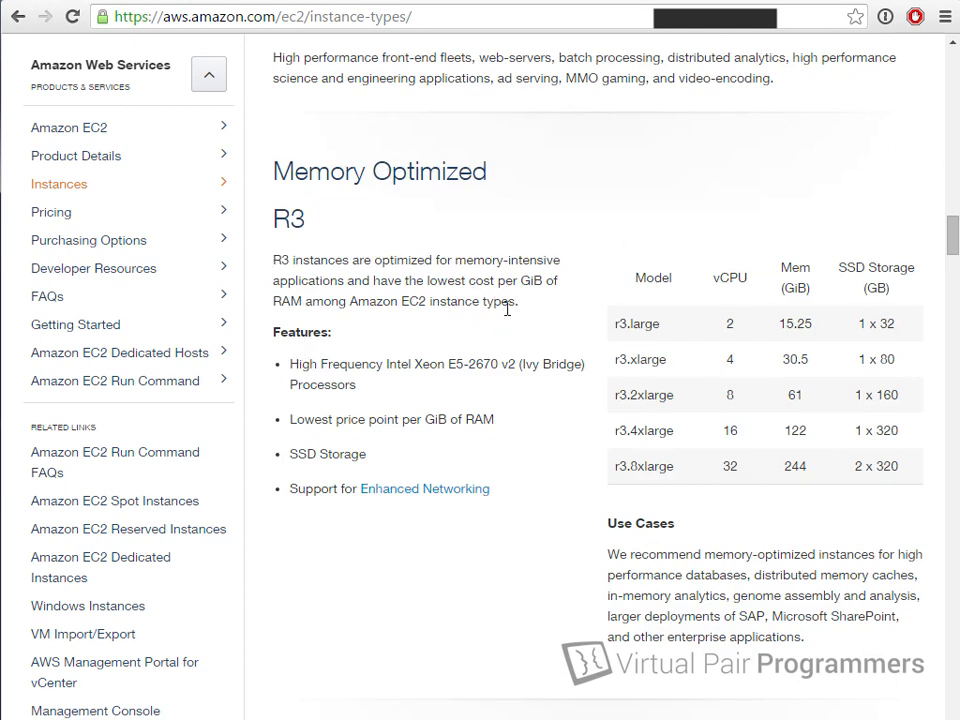
Examine the GPU and Storage Optimized instance families, including the I2 and D2 models, through to the Instance Types Matrix
scroll(490, 340, "down", 5)
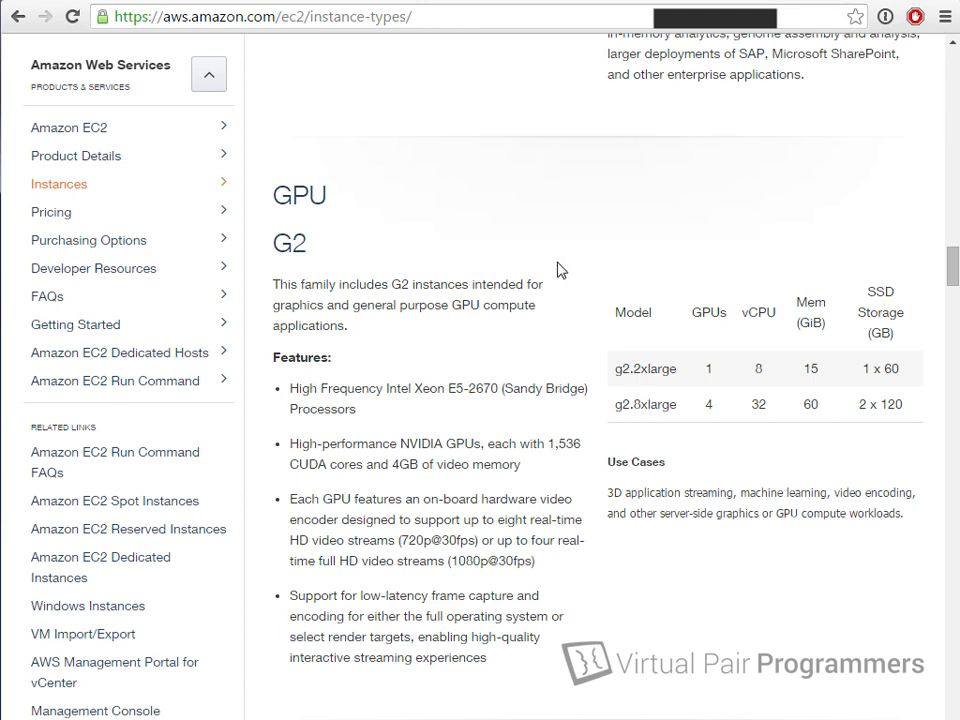
scroll(437, 425, "down", 5)
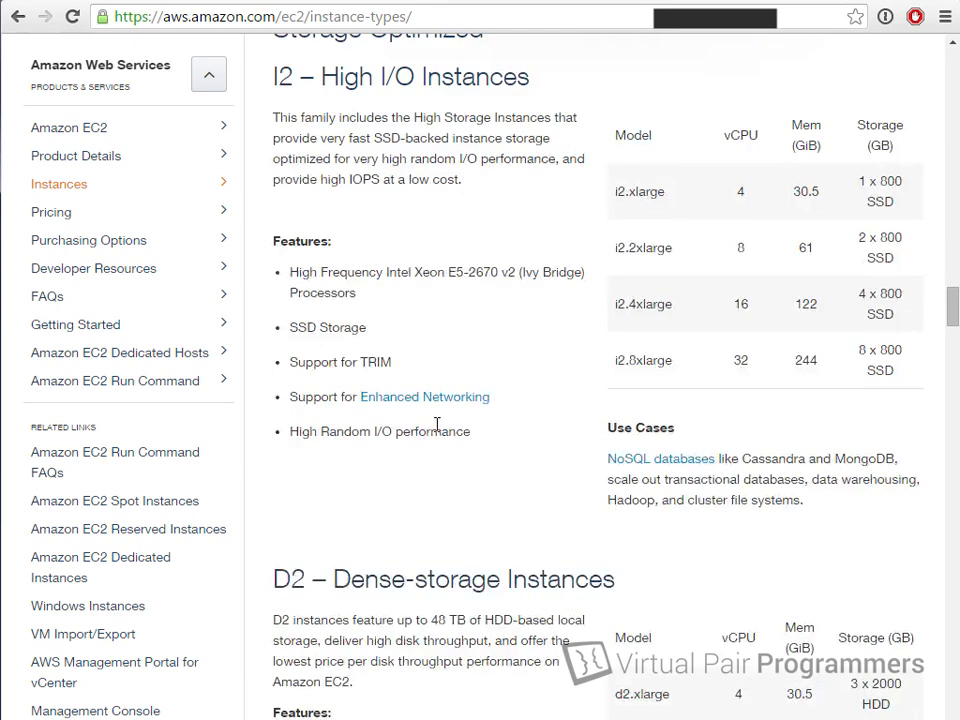
scroll(437, 425, "down", 1)
scroll(430, 400, "up", 5)
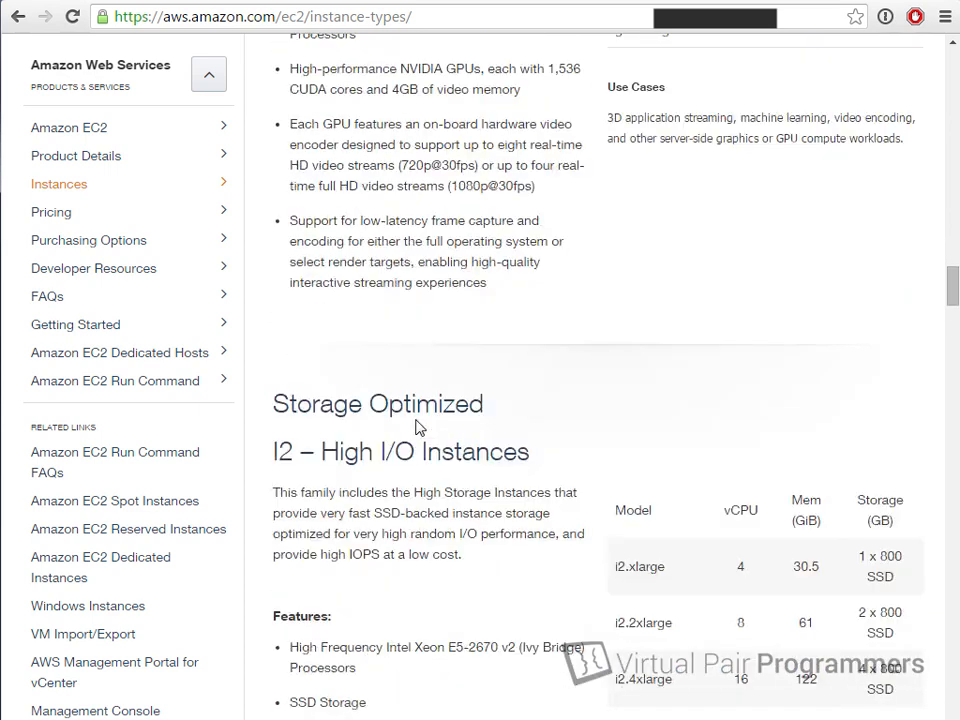
scroll(420, 380, "down", 4)
scroll(417, 372, "down", 1)
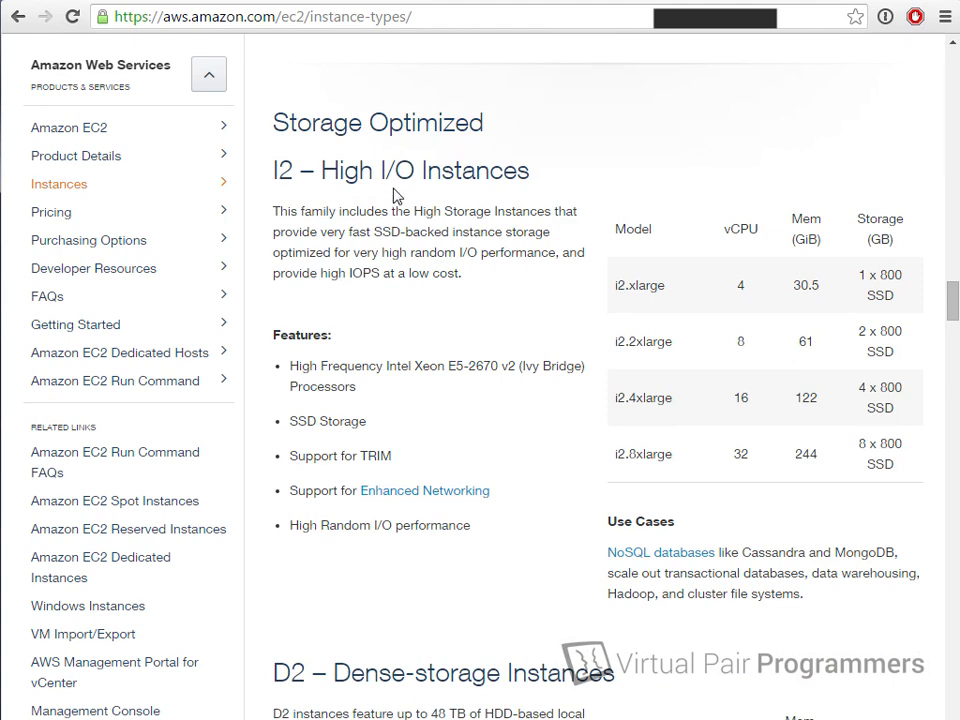
scroll(515, 330, "down", 1)
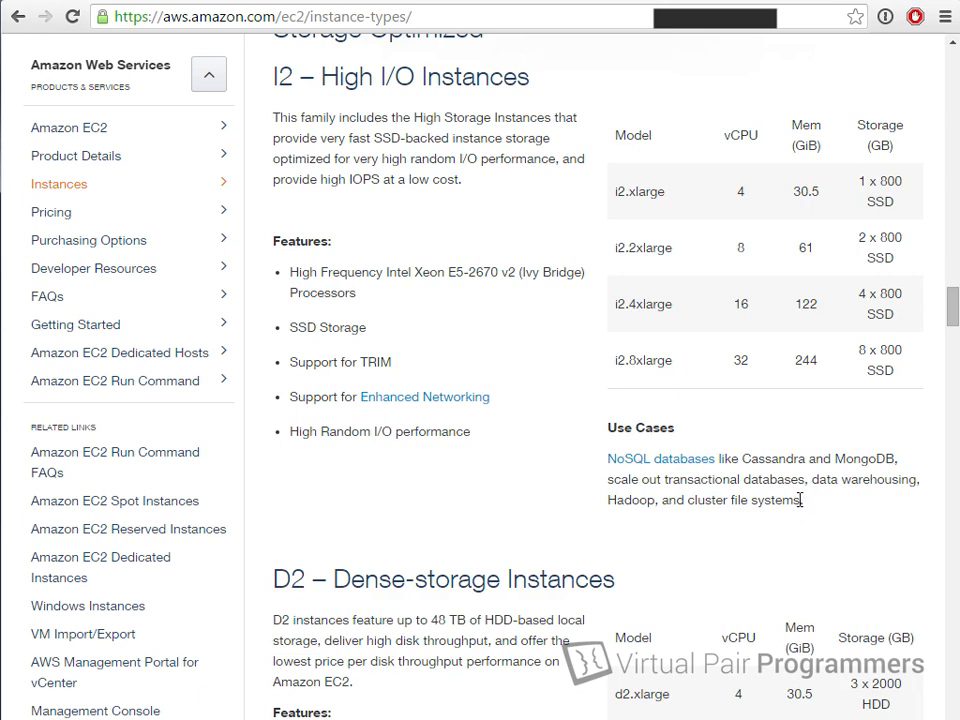
scroll(503, 325, "down", 5)
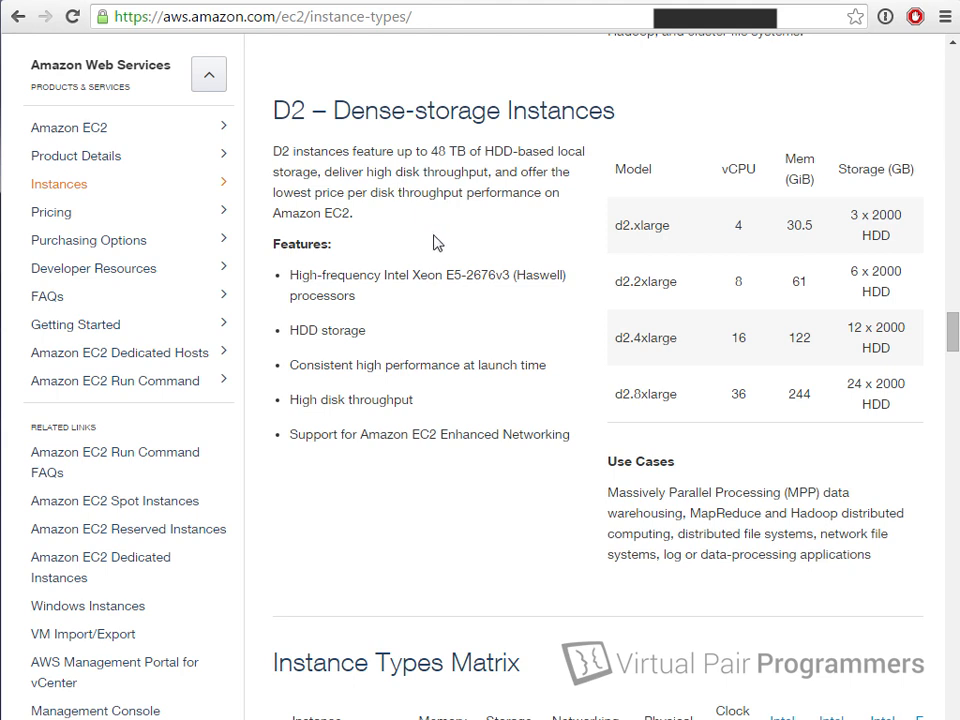
scroll(336, 176, "down", 6)
scroll(415, 393, "up", 1)
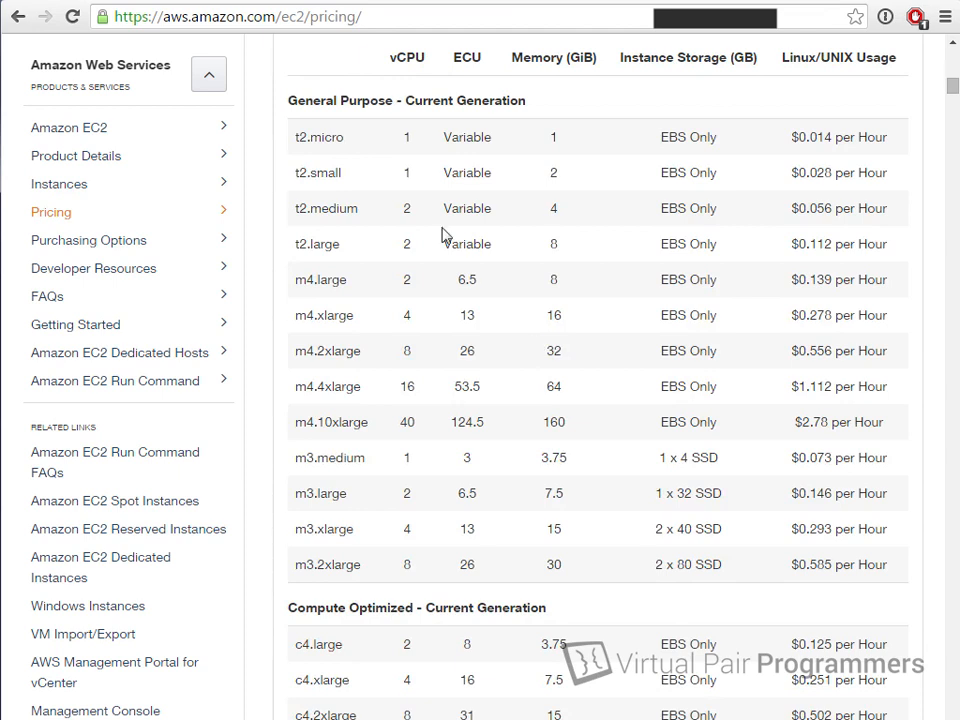
Compare the EU (Ireland) Linux on-demand prices across the General Purpose, Compute Optimized, GPU, Memory Optimized and Storage Optimized instances
scroll(503, 653, "up", 1)
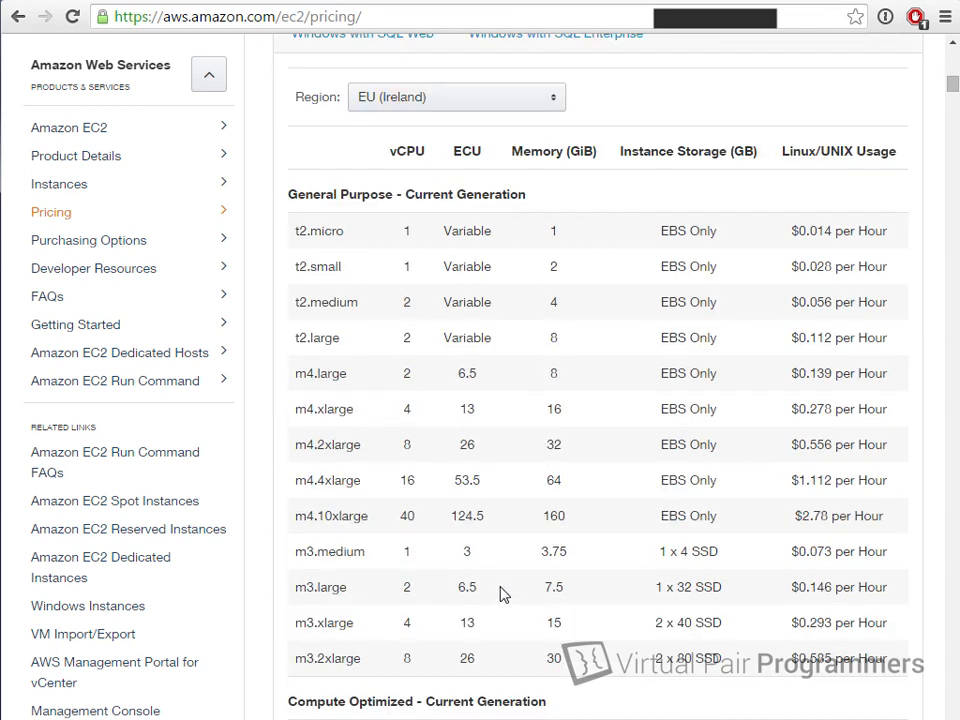
scroll(503, 591, "down", 2)
scroll(503, 591, "down", 1)
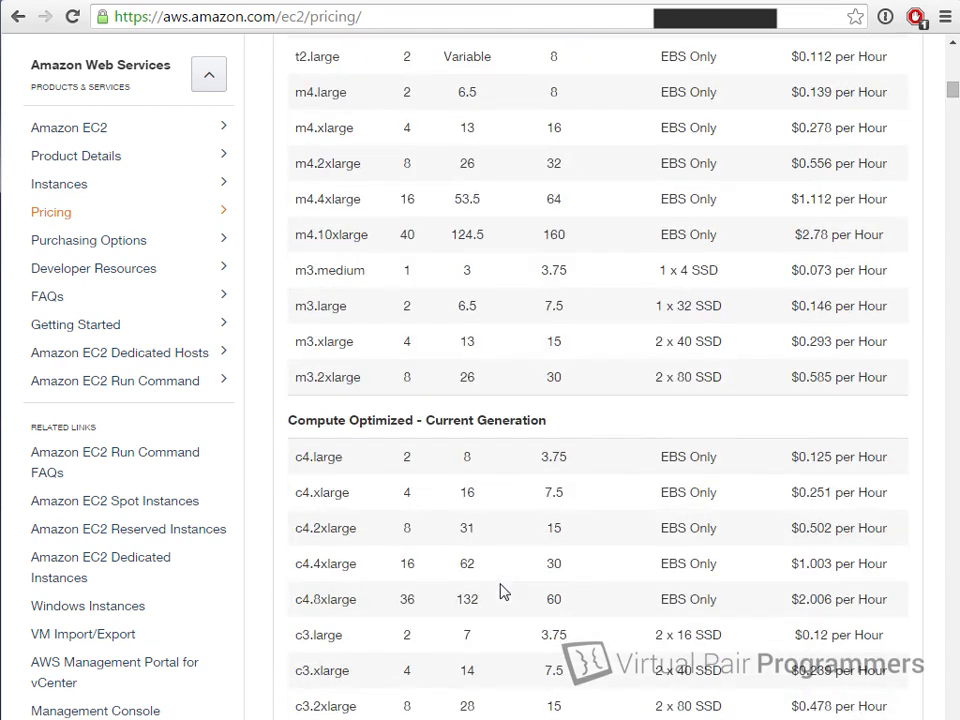
scroll(503, 591, "down", 9)
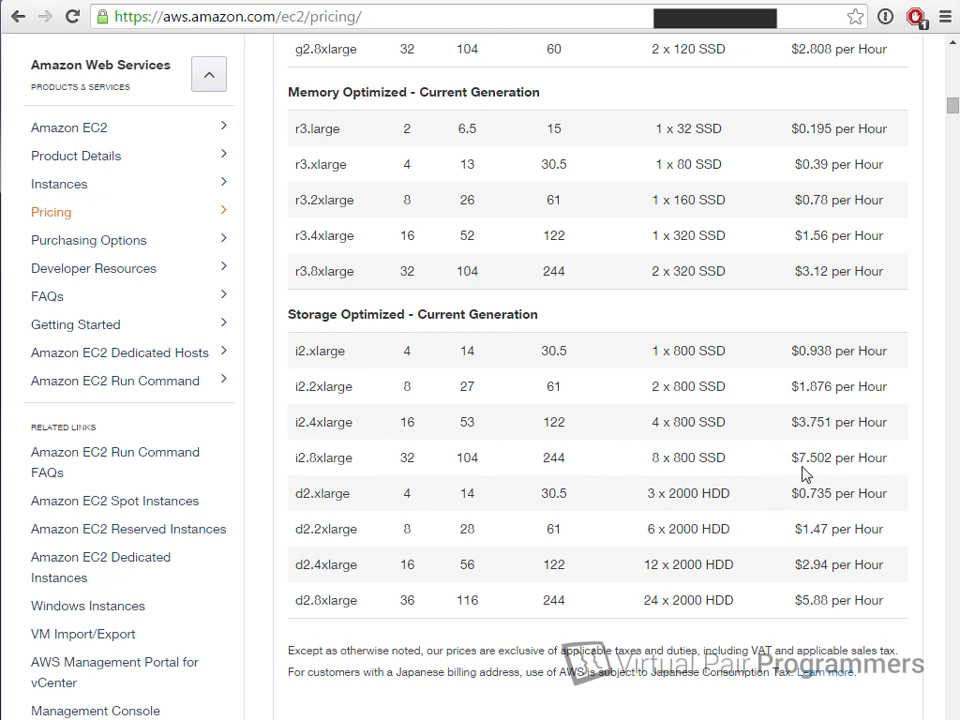
scroll(806, 470, "up", 1)
scroll(806, 468, "up", 6)
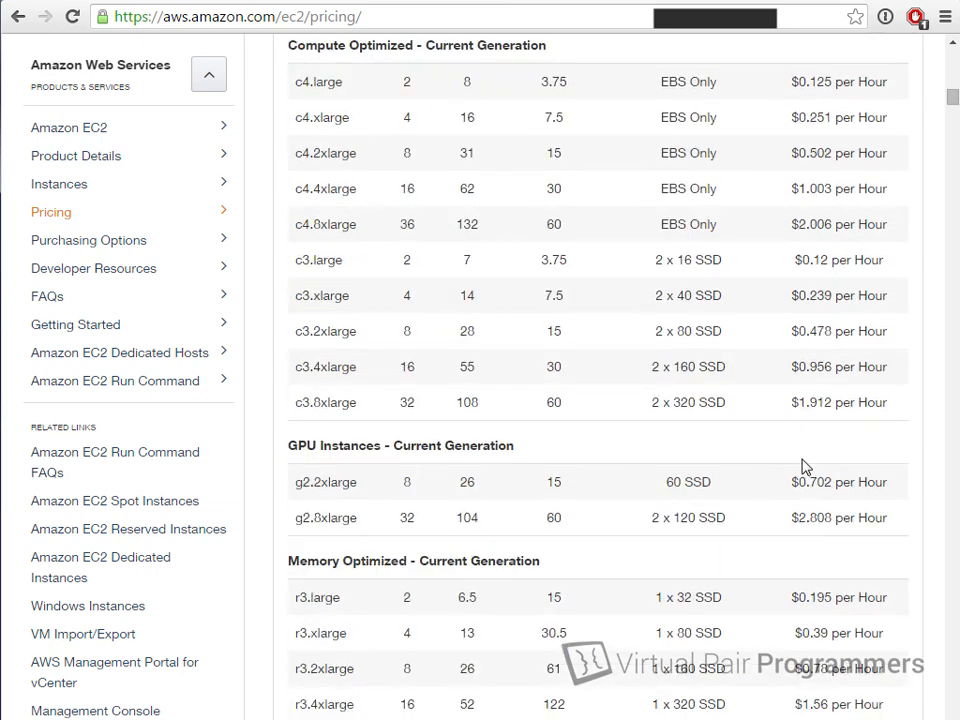
scroll(803, 463, "up", 4)
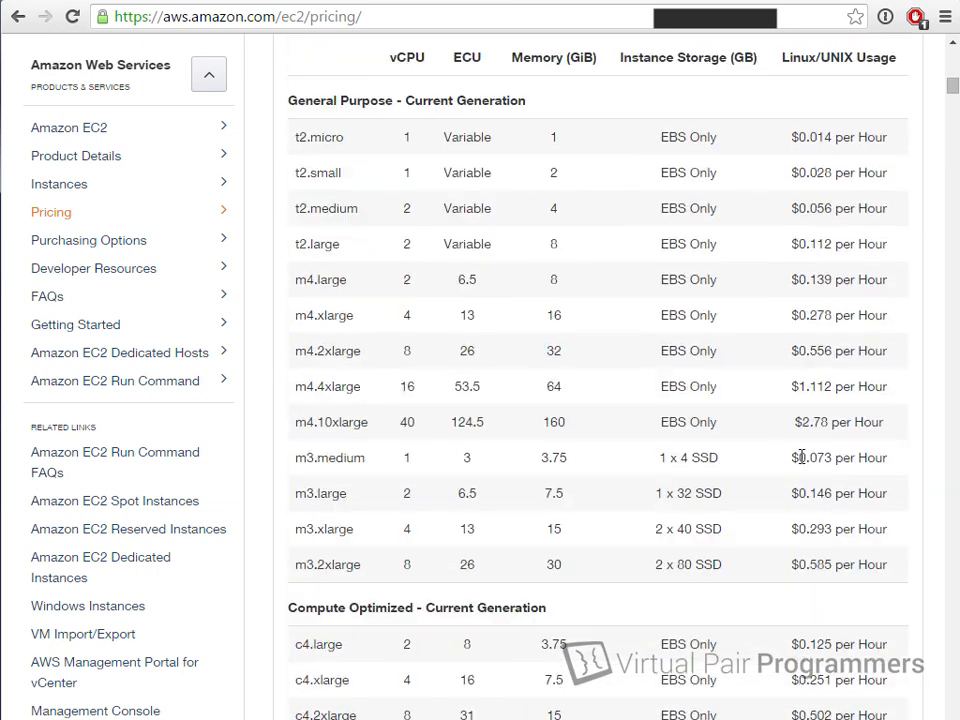
scroll(802, 457, "up", 3)
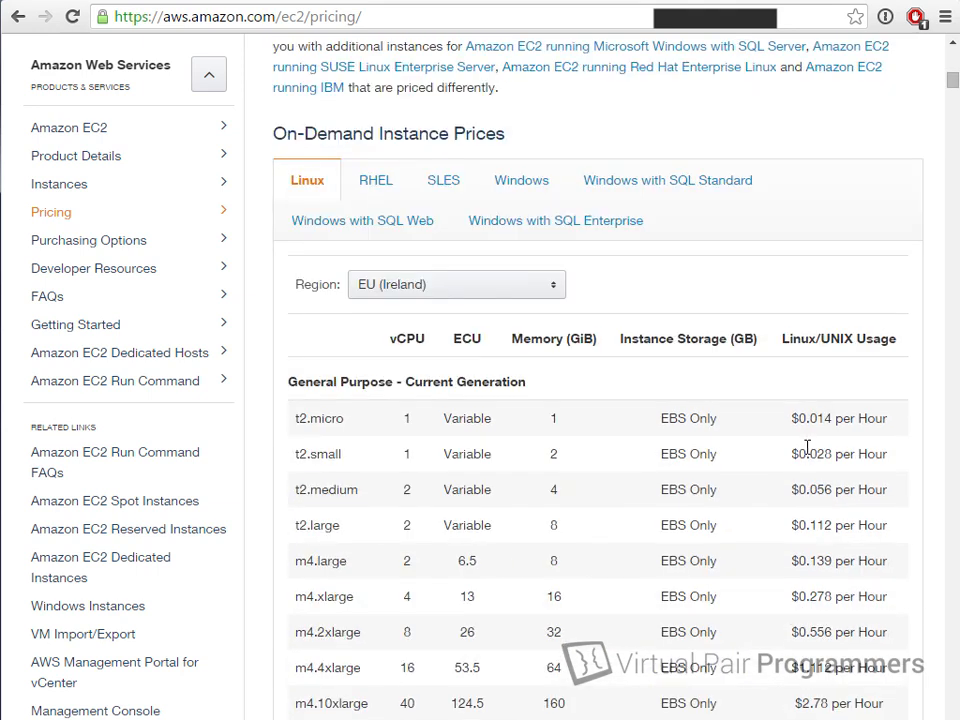
scroll(806, 444, "down", 1)
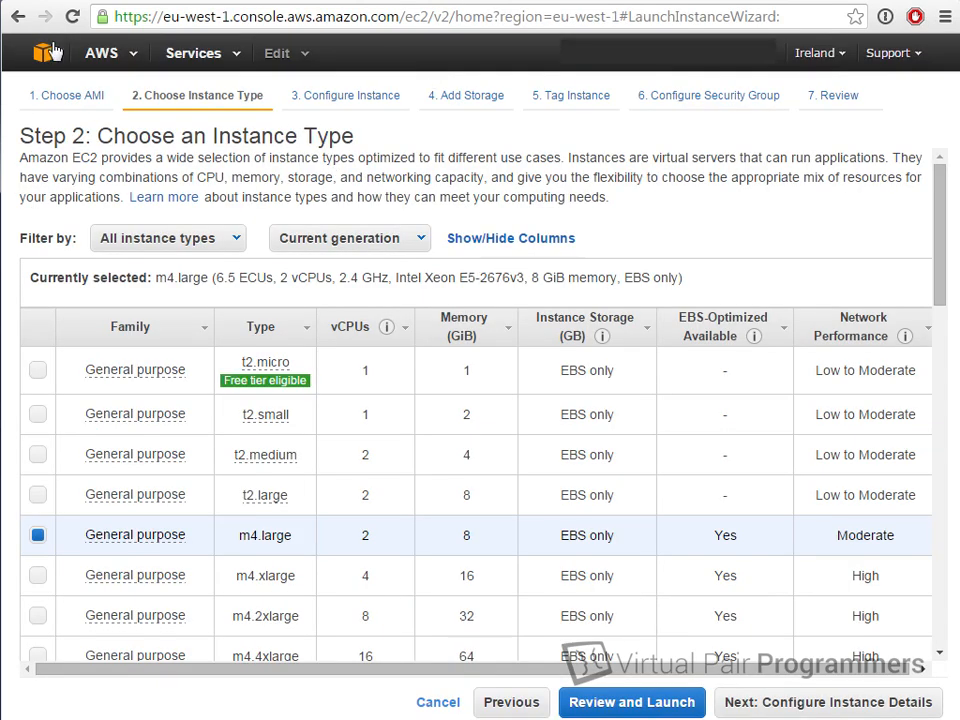
Choose the free tier eligible t2.micro as the instance type and continue to the instance details
left_click(178, 372)
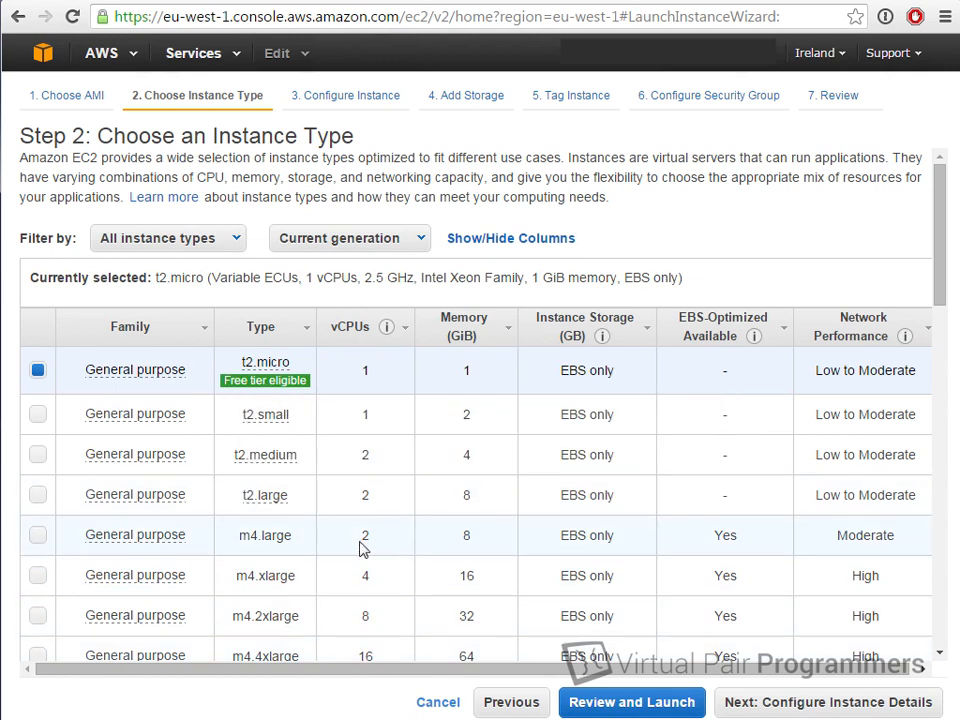
mouse_move(250, 387)
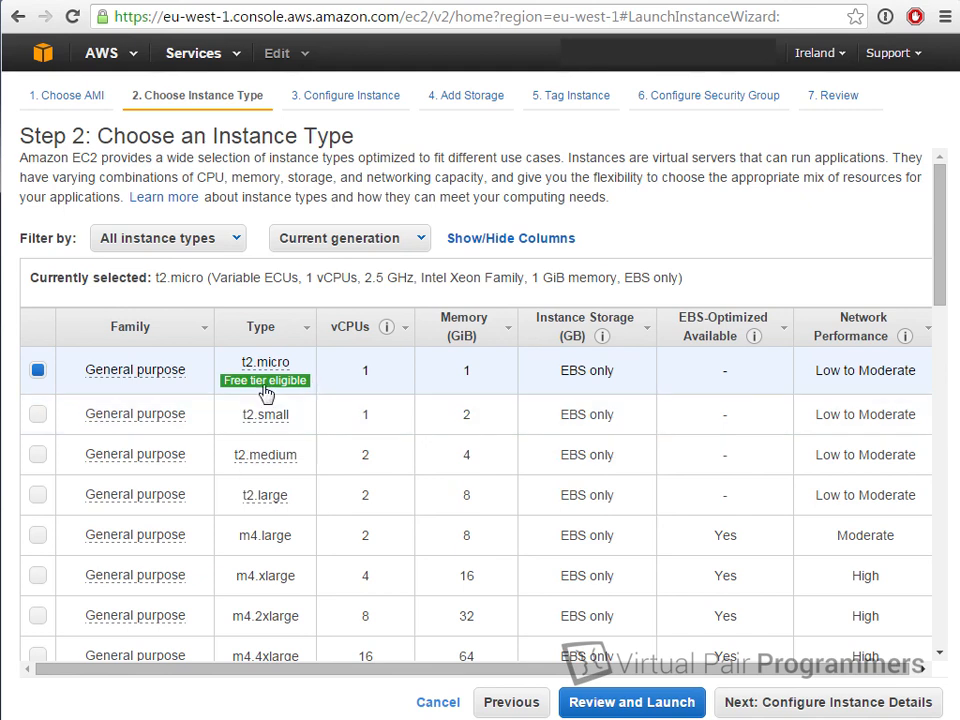
mouse_move(268, 386)
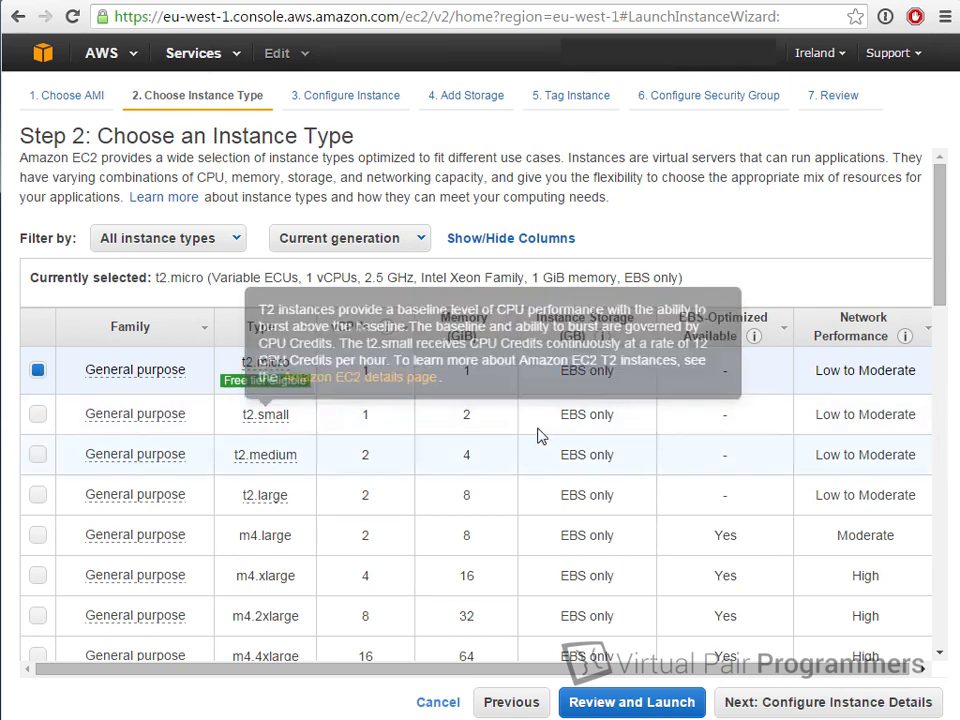
scroll(578, 545, "down", 3)
scroll(578, 548, "down", 3)
scroll(574, 565, "up", 6)
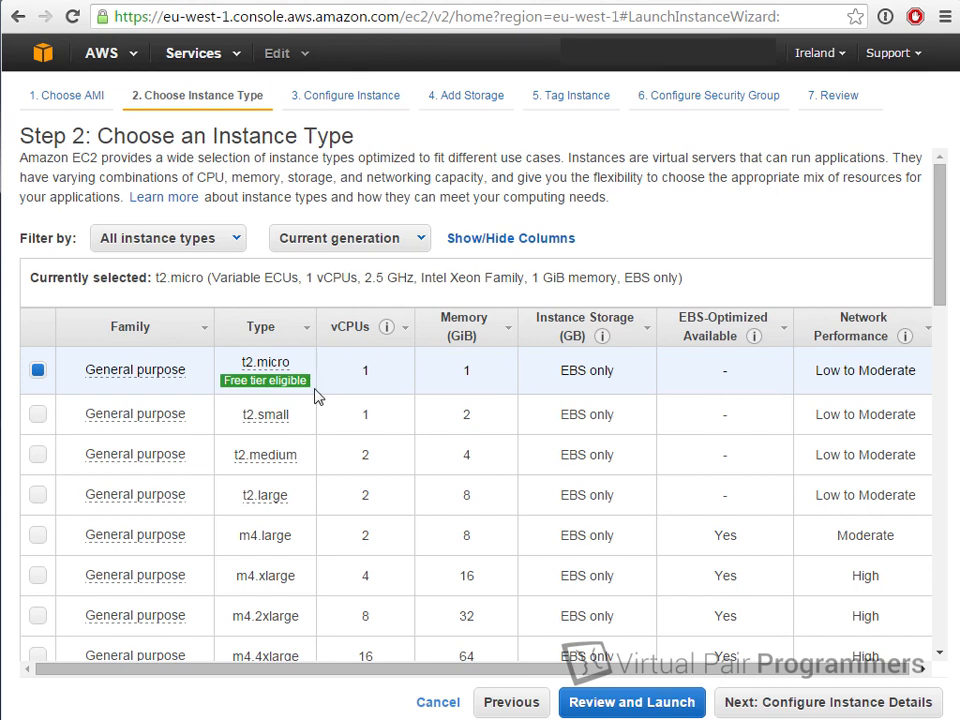
left_click(797, 710)
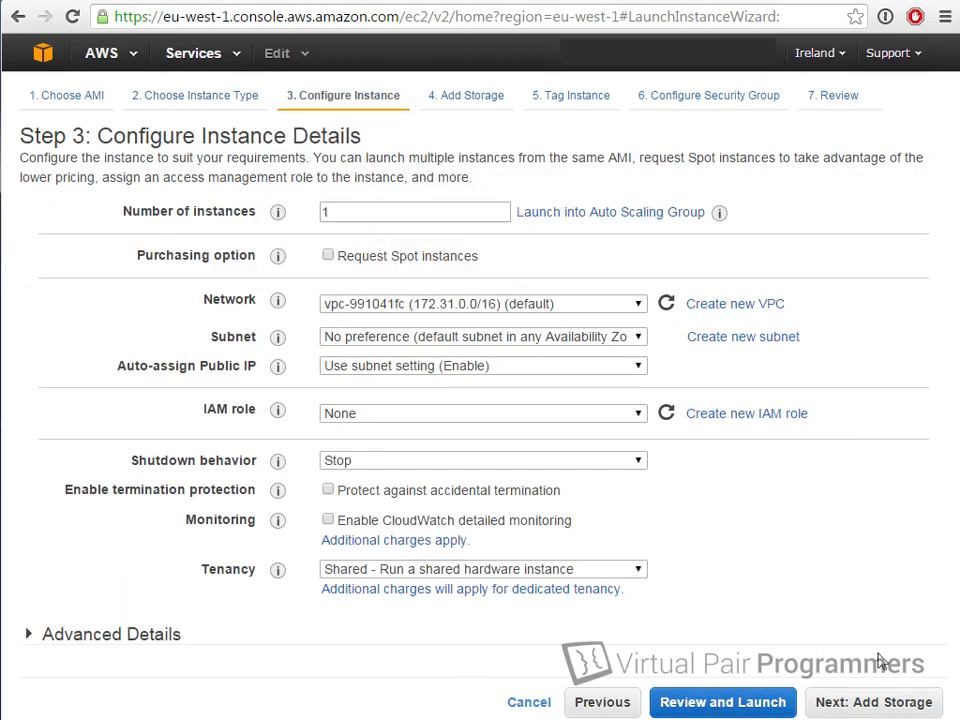
Accept the default instance details, keep the root volume as General Purpose (SSD), and continue to instance tagging
left_click(865, 705)
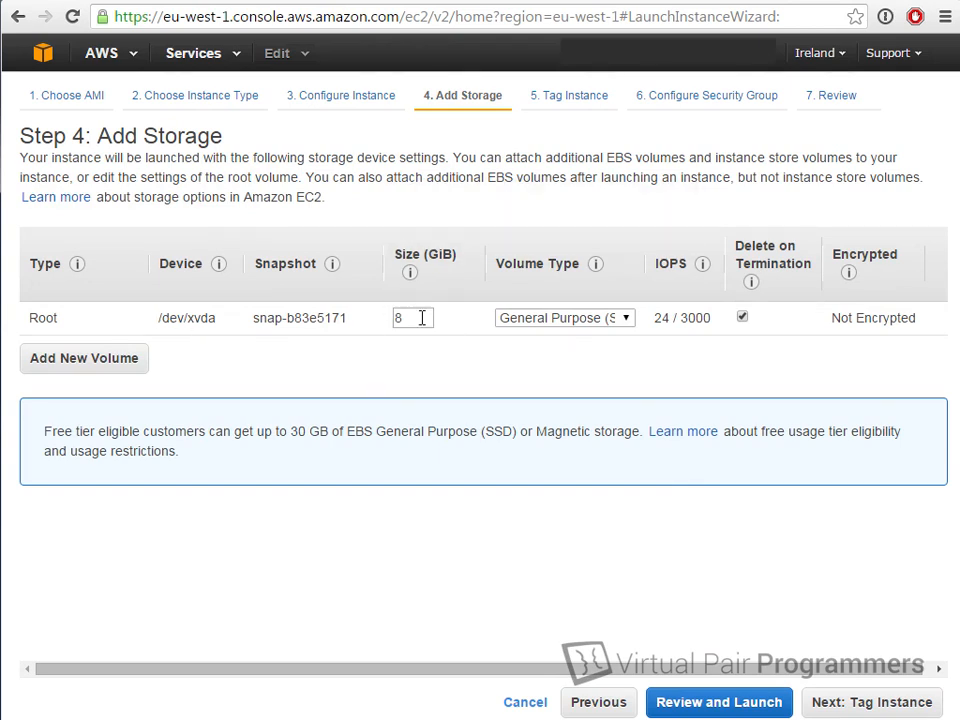
left_click(529, 320)
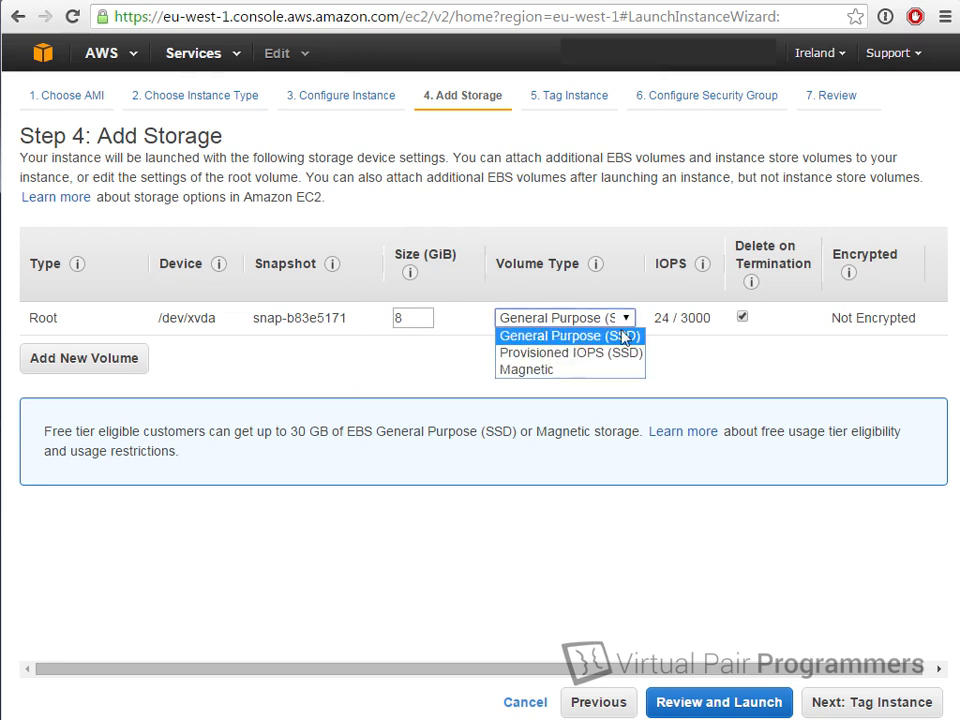
left_click(557, 336)
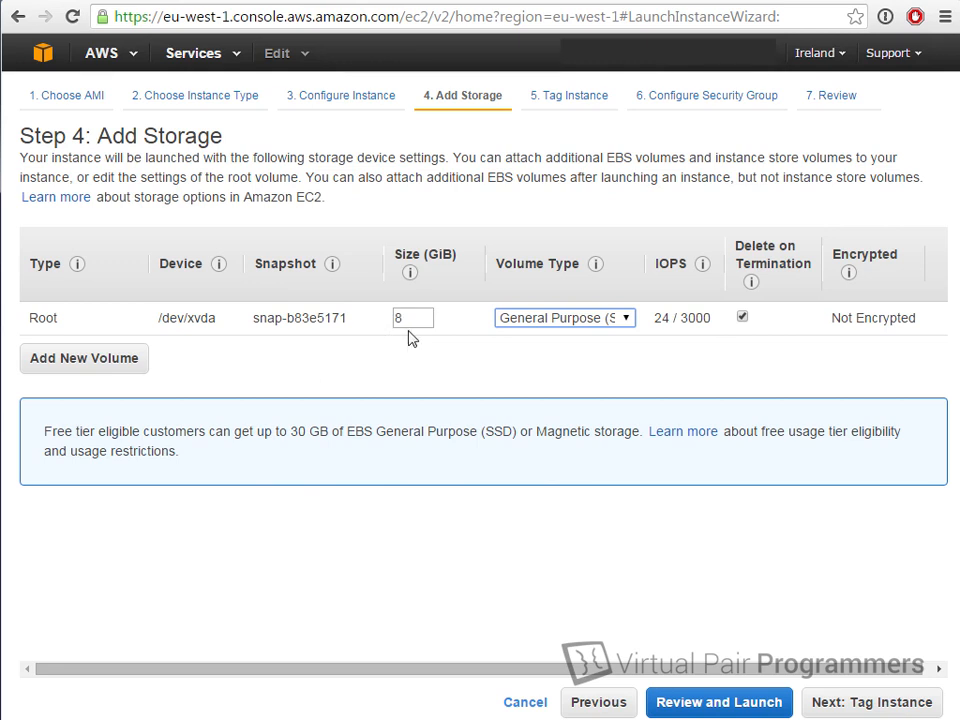
left_click(880, 707)
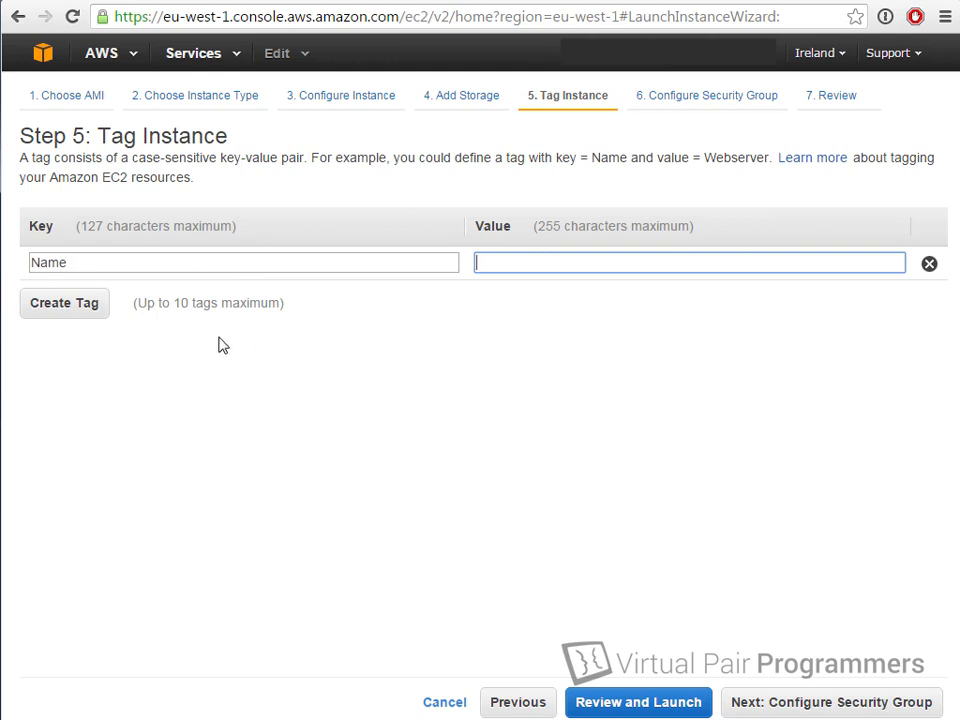
Tag the instance with the Name value TestServer and continue to the security group configuration
left_click(98, 261)
left_click(666, 261)
type("TestServer")
left_click(145, 360)
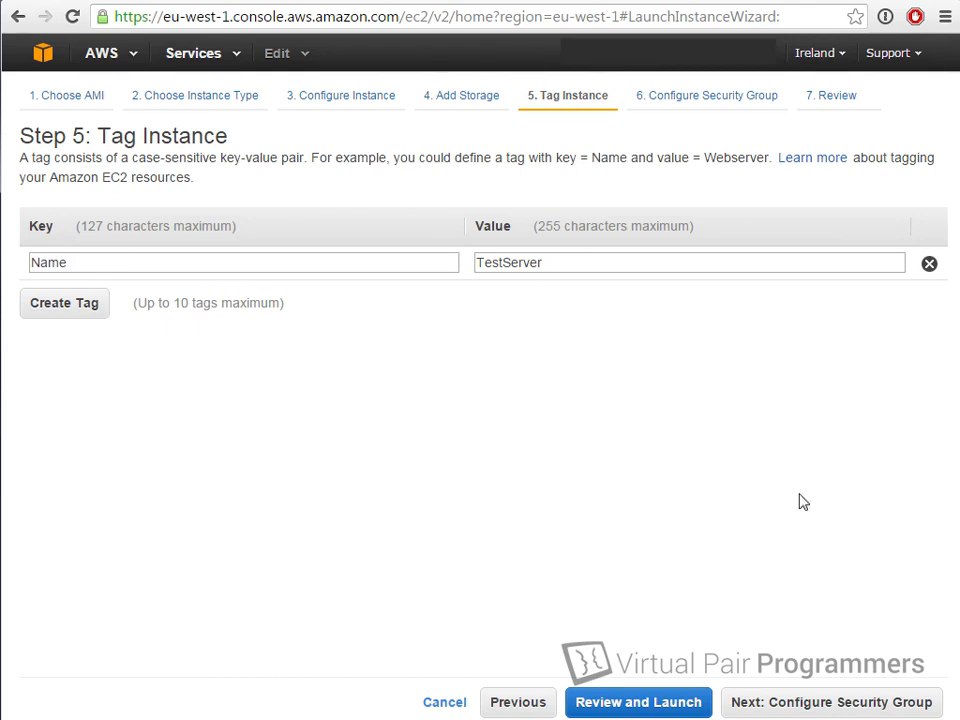
left_click(853, 703)
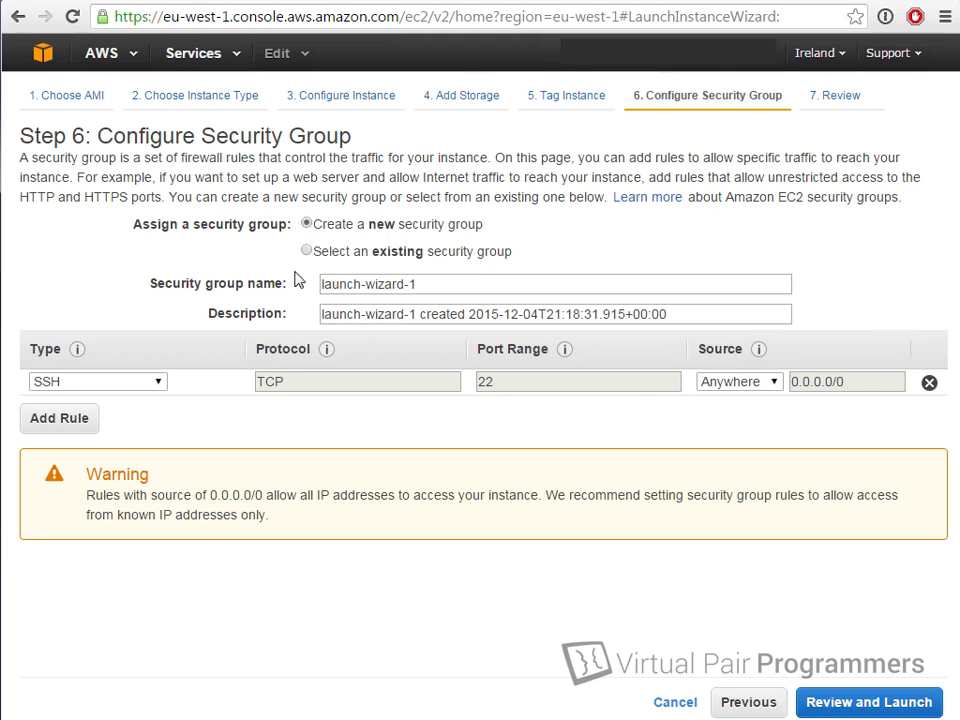
Accept the new launch-wizard-1 security group with its SSH rule and review the instance launch summary
mouse_move(77, 349)
left_click(921, 703)
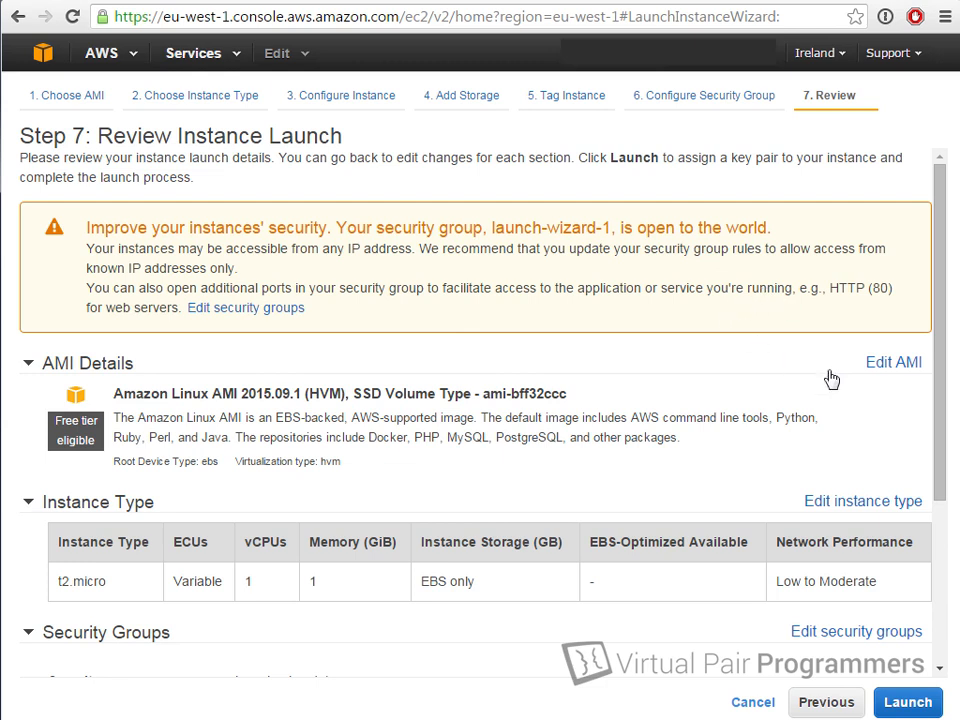
left_click_drag(943, 253, 940, 457)
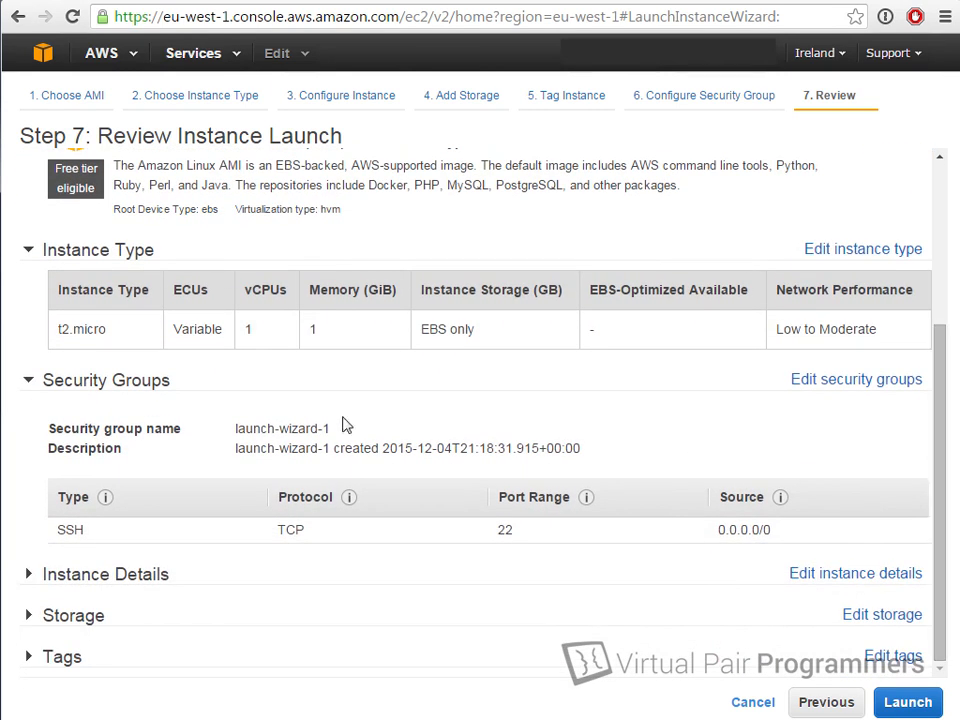
Launch the instance with a new key pair named mykeypair, downloading its private key file first
left_click(905, 706)
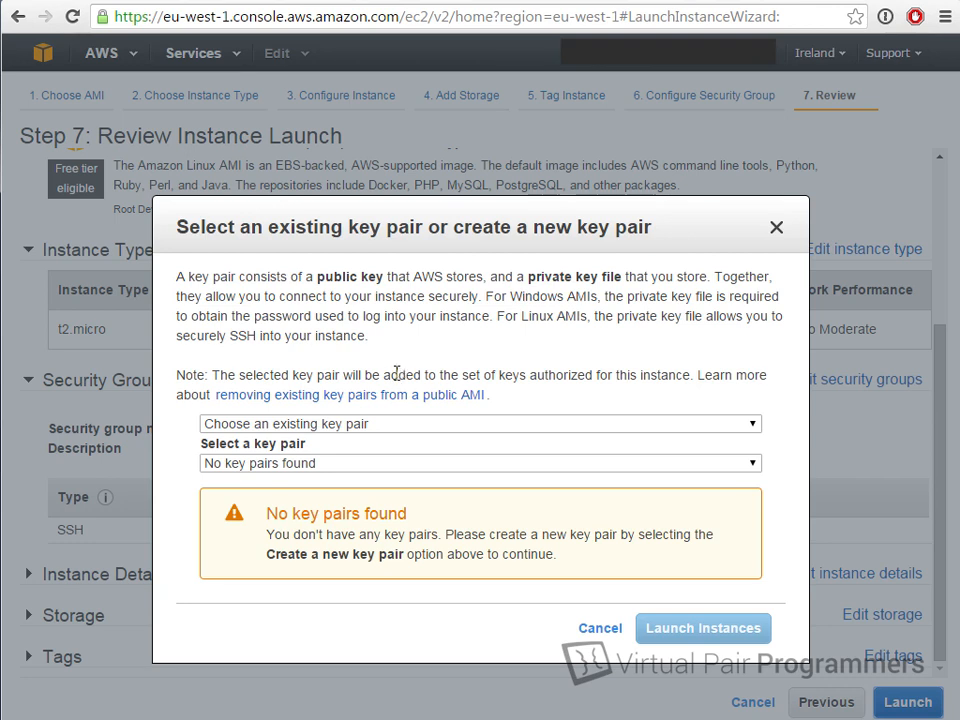
left_click(566, 426)
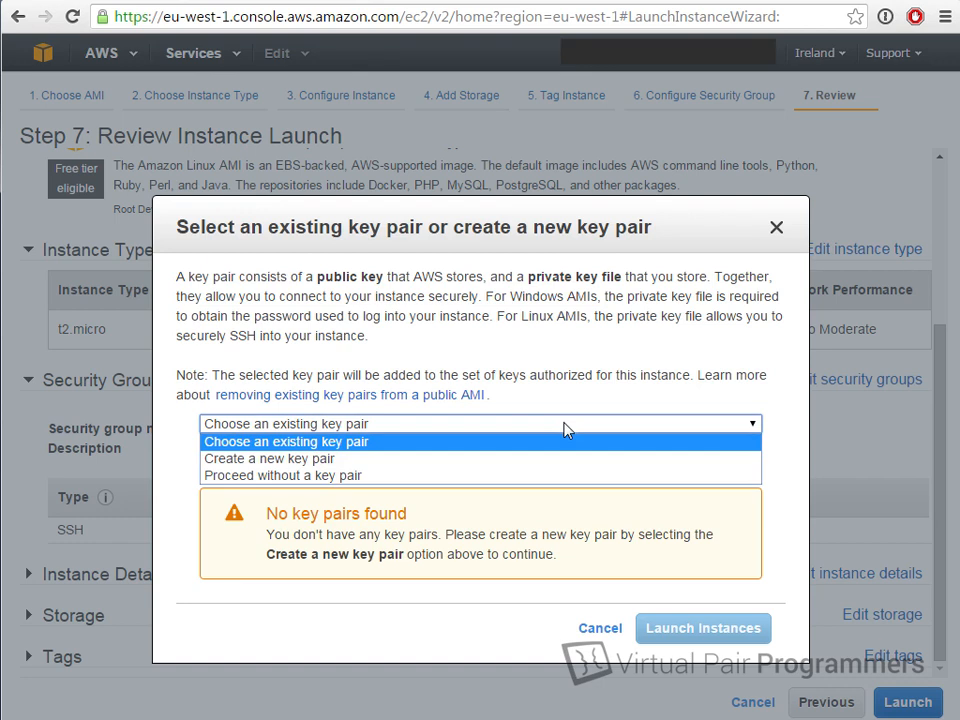
left_click(300, 460)
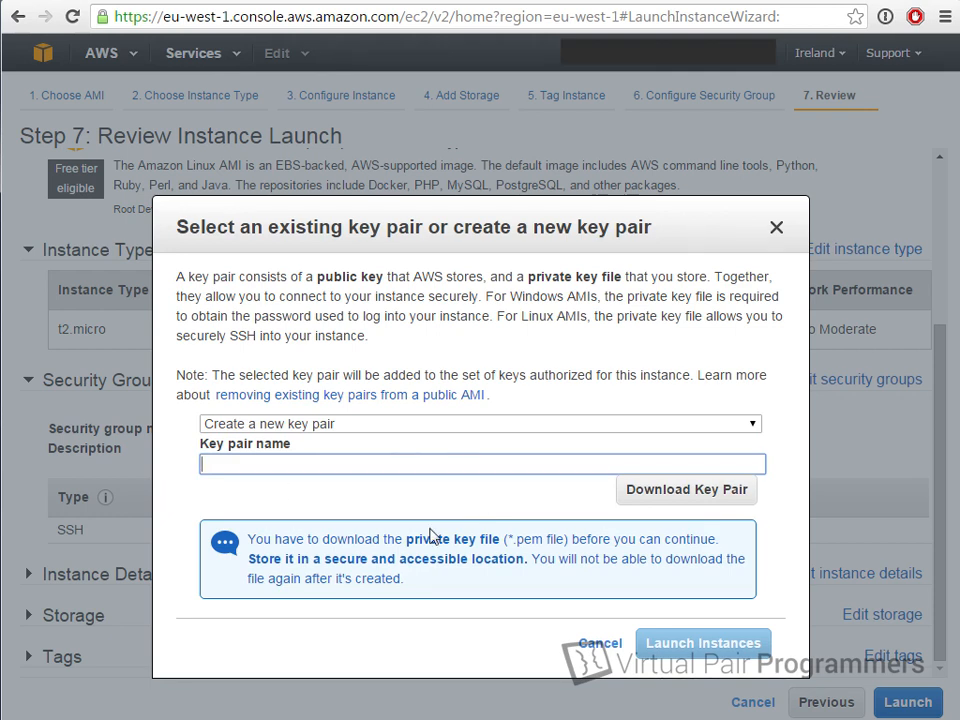
type("mykeypair")
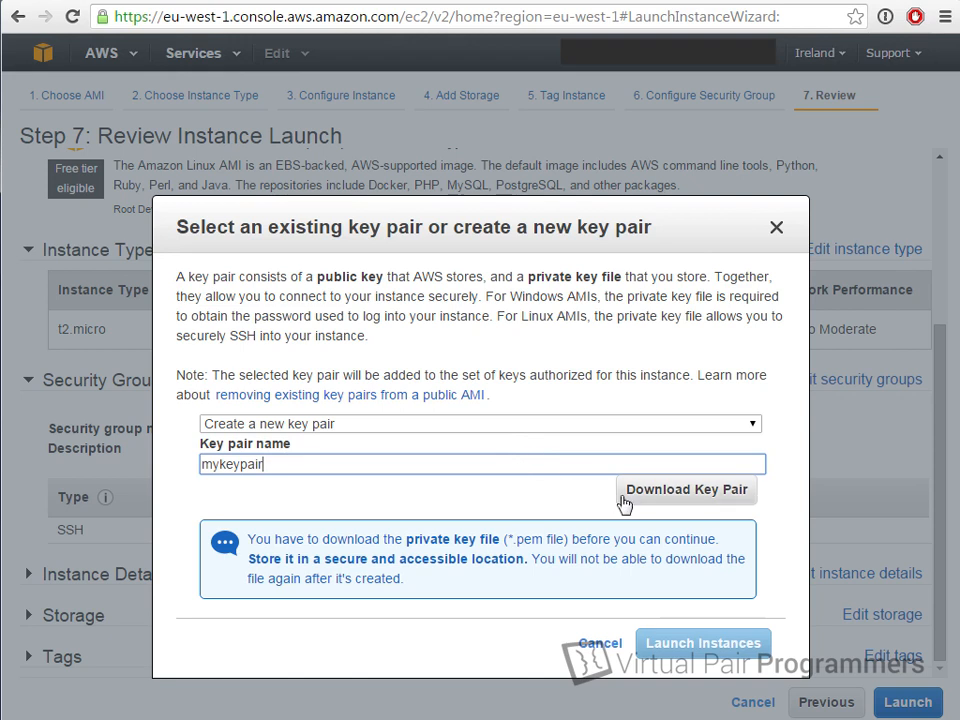
left_click(710, 492)
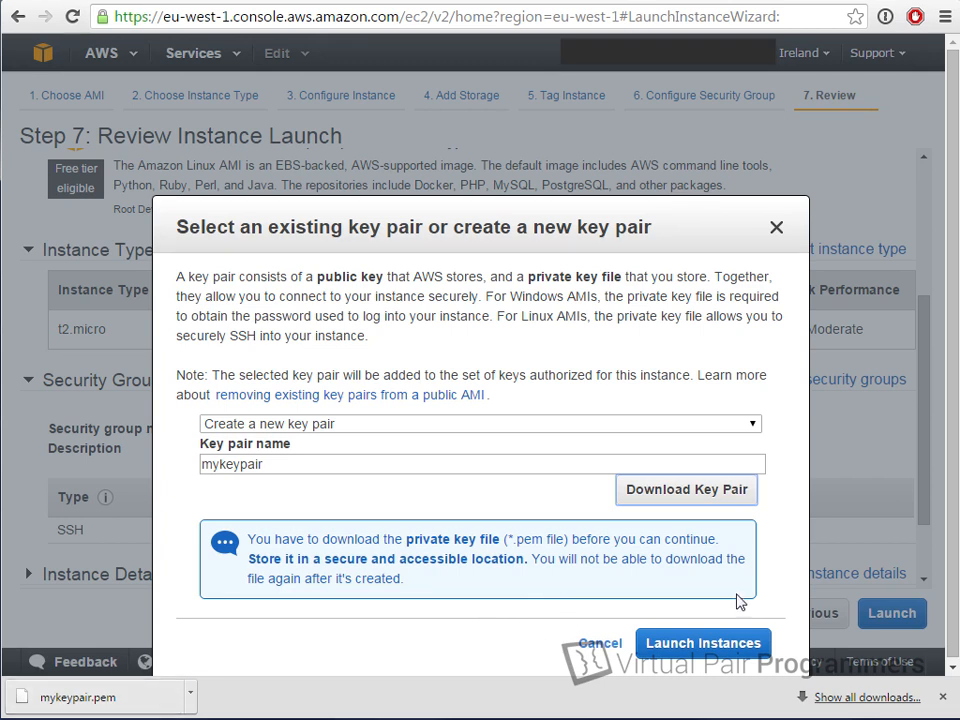
left_click(701, 645)
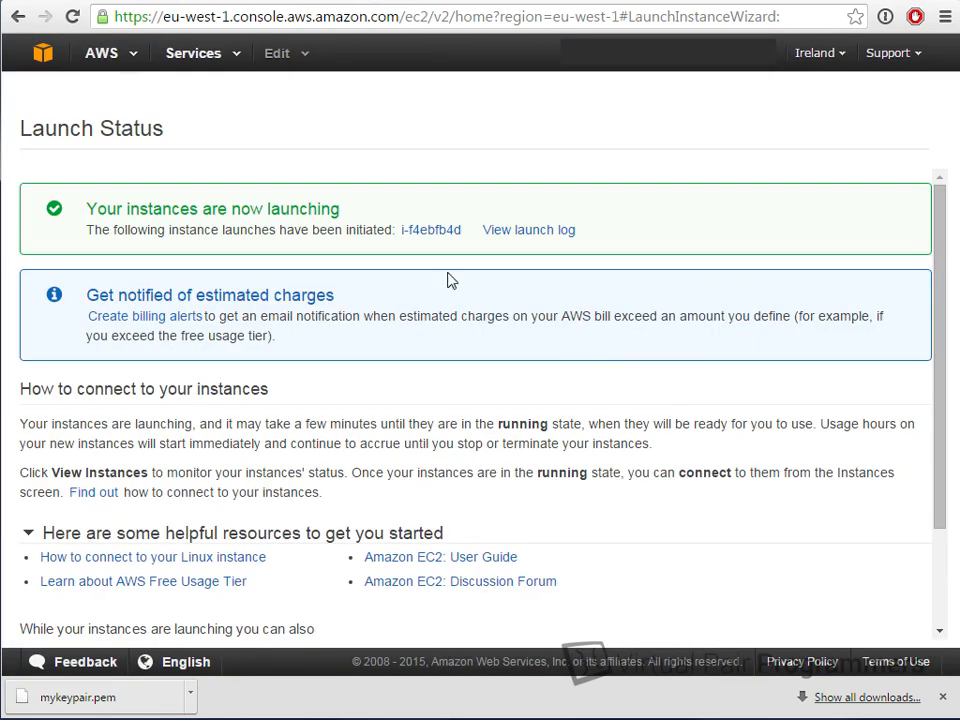
Open the EC2 running instances list and examine the TestServer instance's state, status checks and public DNS
left_click(42, 52)
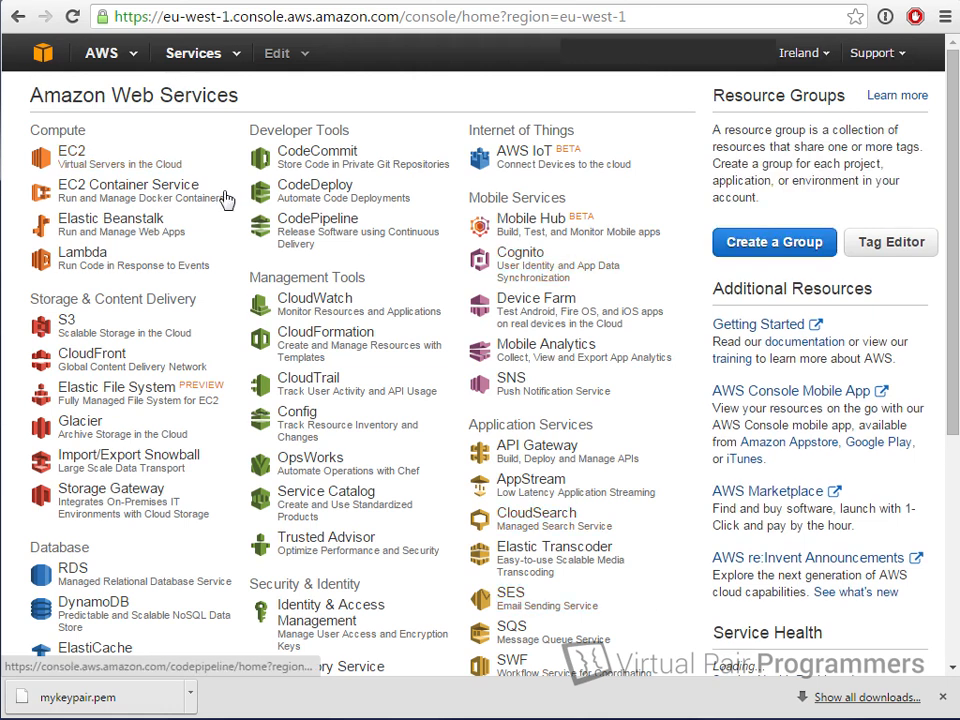
left_click(72, 155)
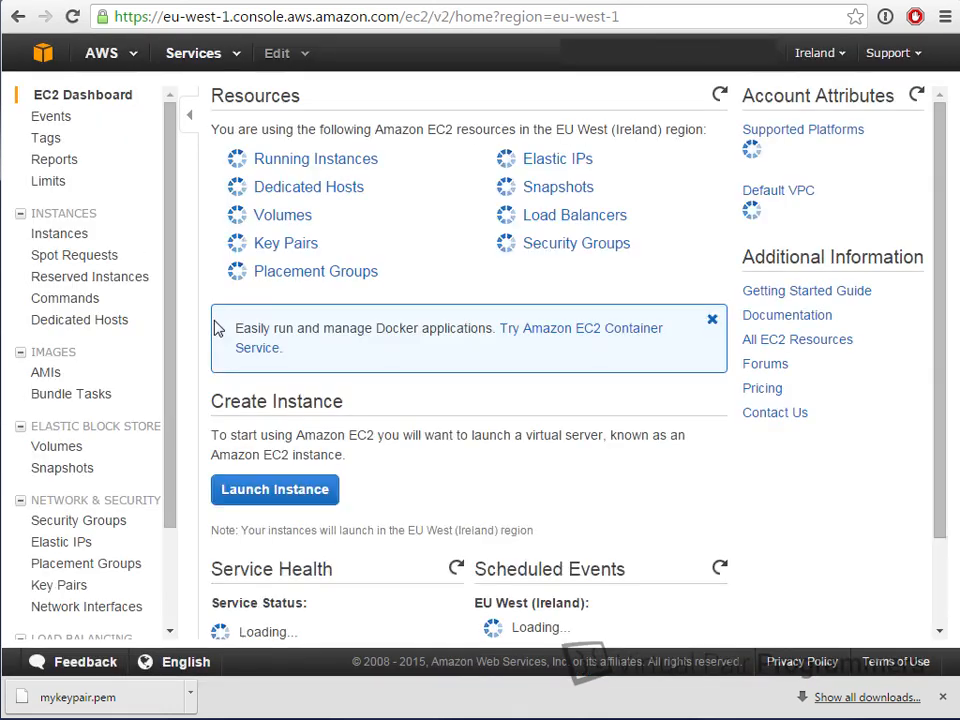
left_click(312, 166)
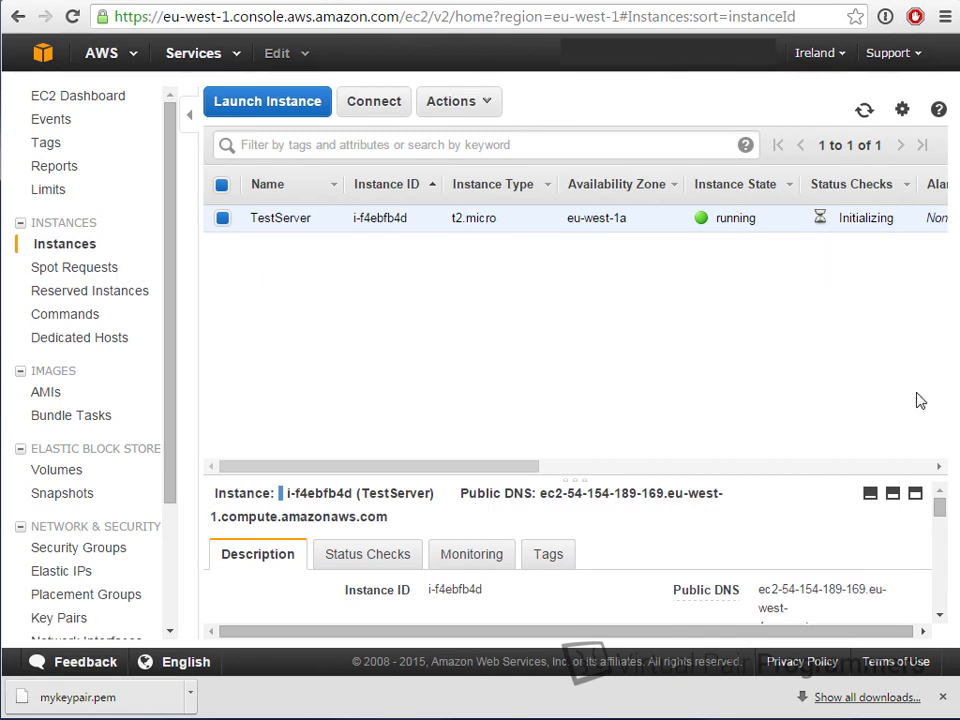
left_click_drag(776, 633, 791, 634)
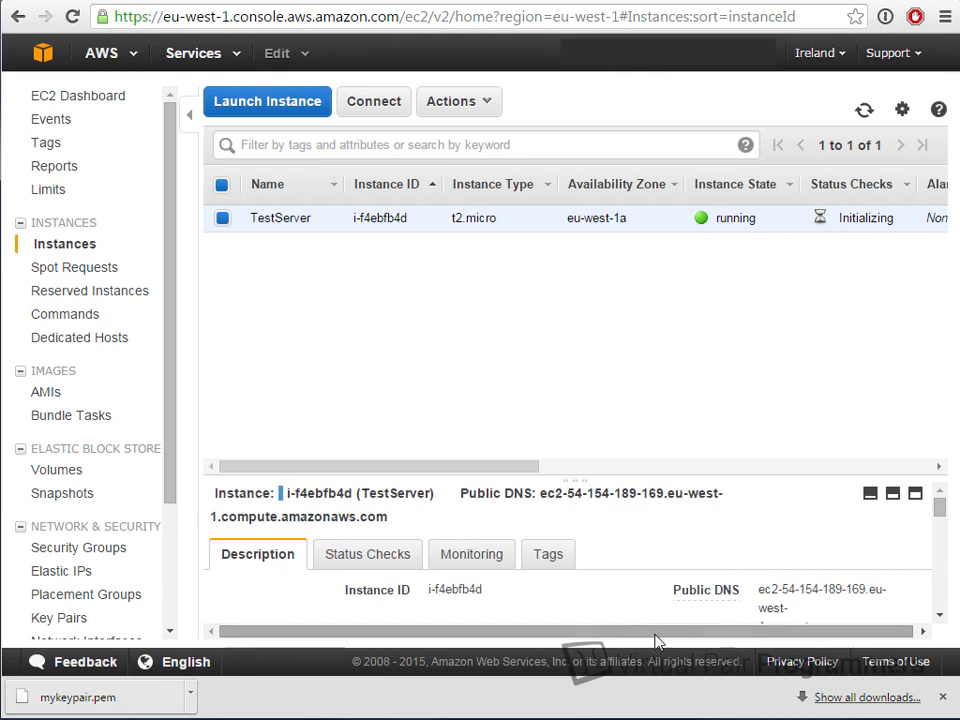
left_click_drag(525, 471, 610, 476)
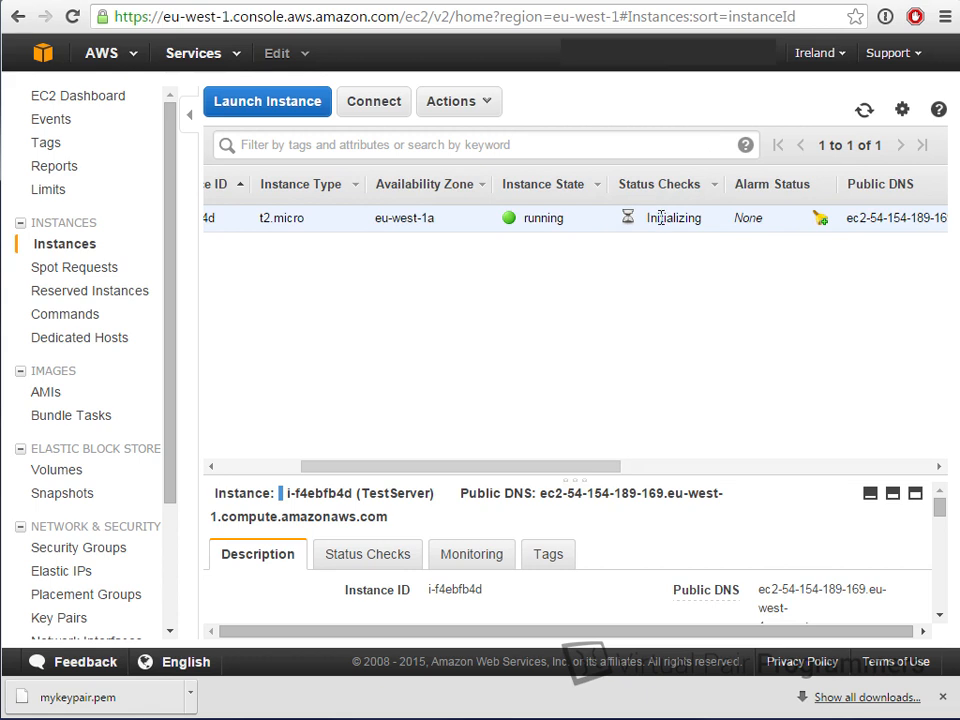
scroll(645, 358, "left", 4)
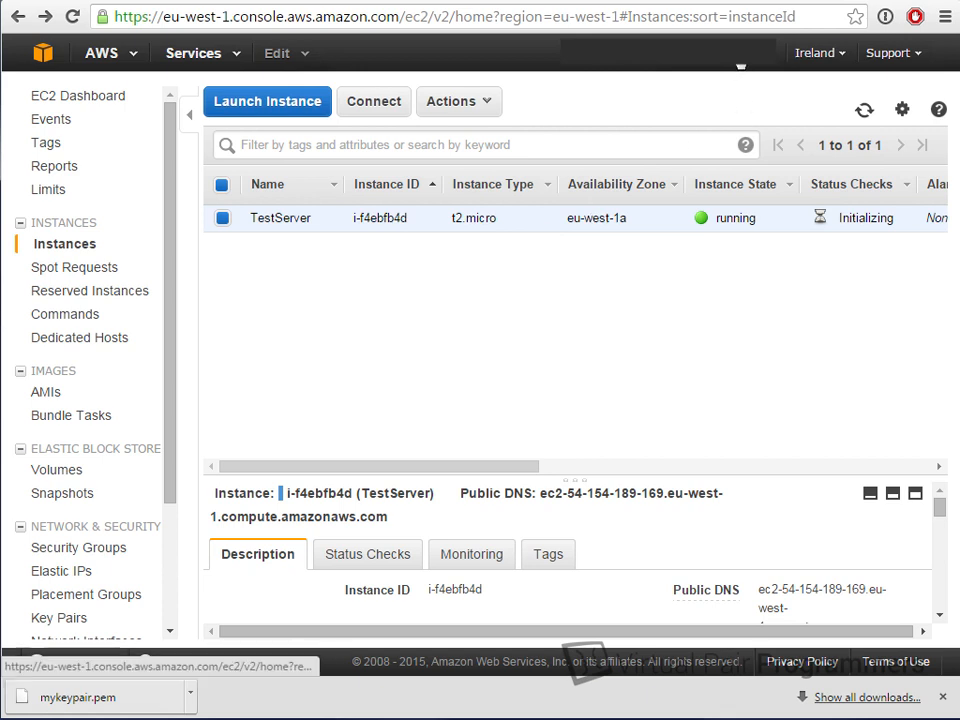
Open the account's Billing & Cost Management dashboard and review the spend summary, top services and alerts
left_click(743, 67)
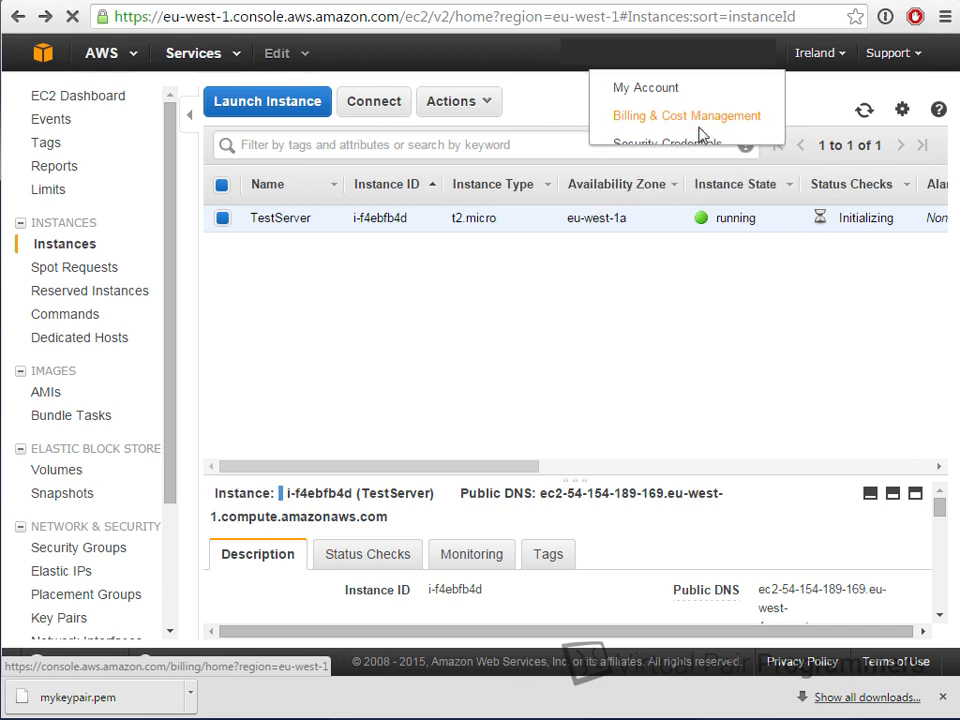
left_click(701, 134)
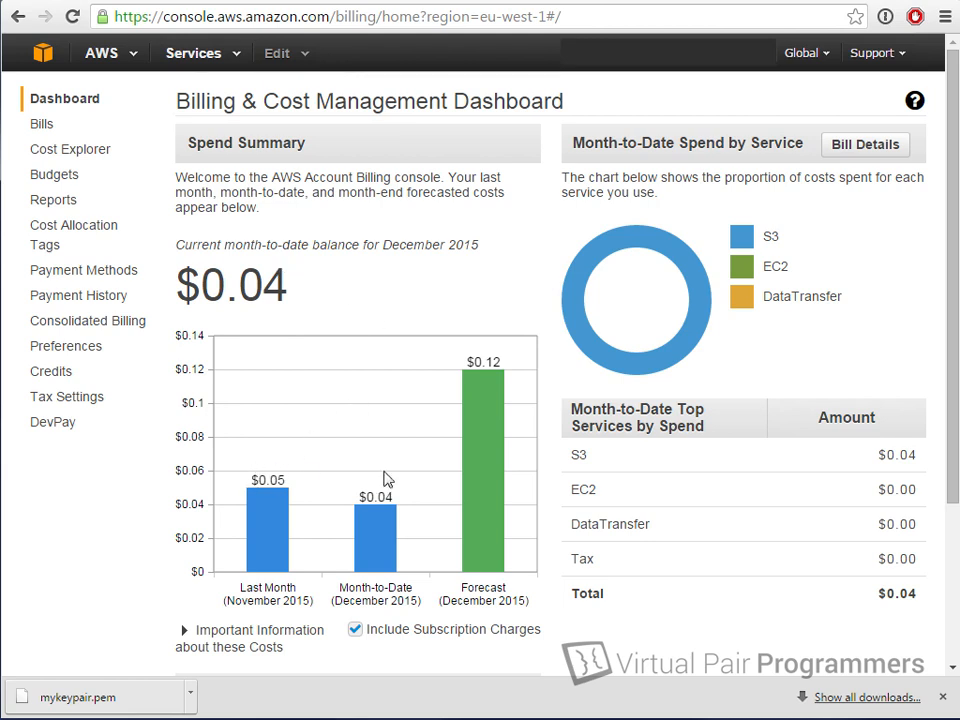
mouse_move(376, 517)
scroll(876, 400, "down", 3)
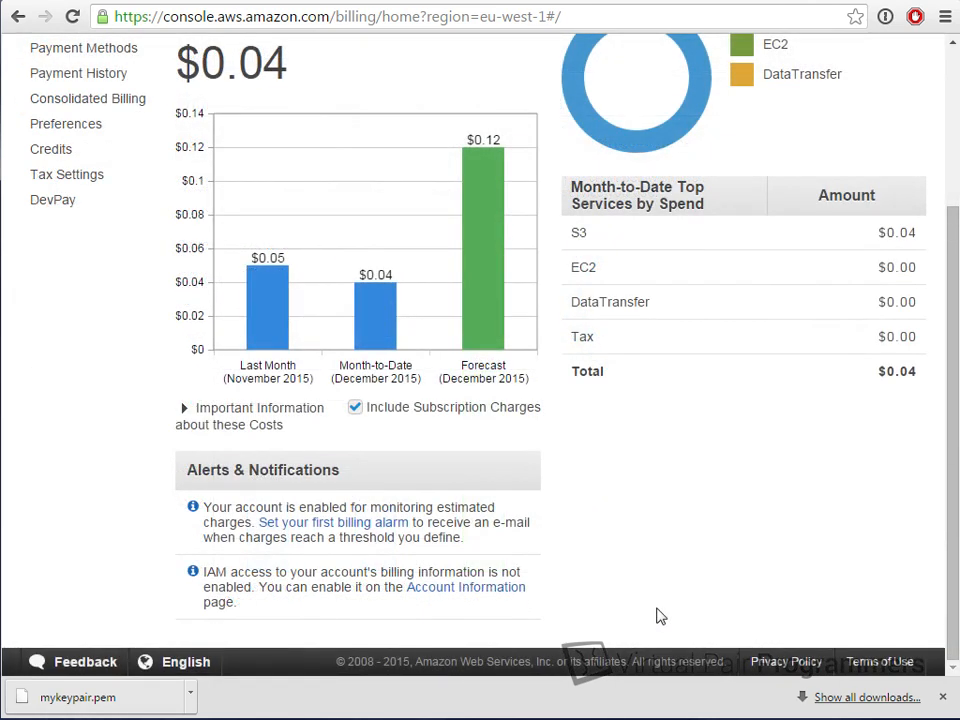
Create a billing alarm for monthly AWS charges exceeding 1 USD that notifies the account holder's e-mail address
left_click(334, 527)
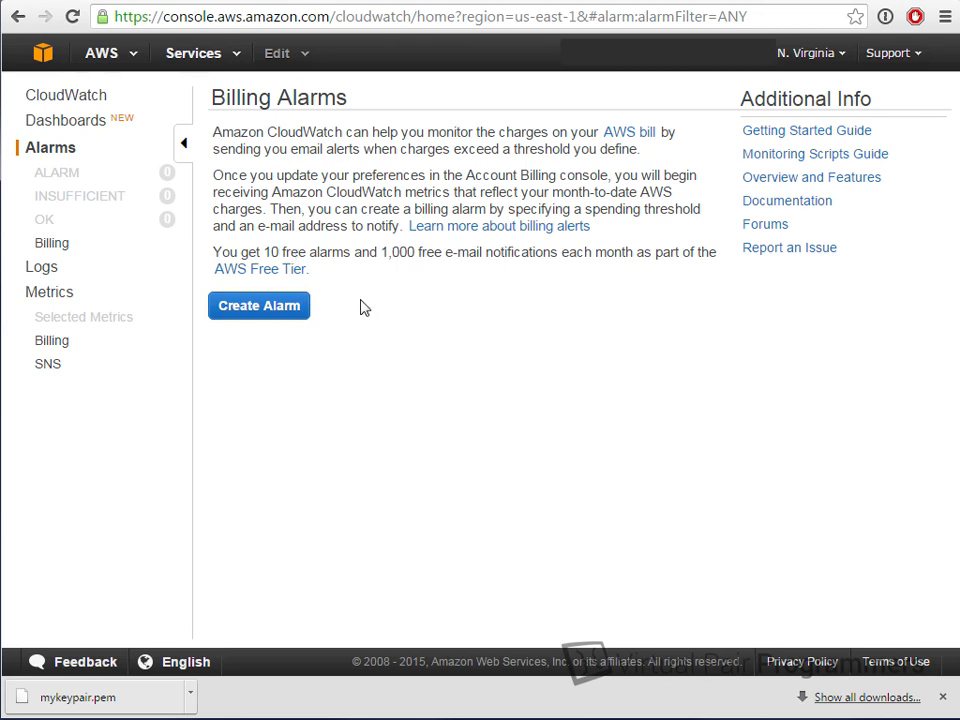
left_click(266, 311)
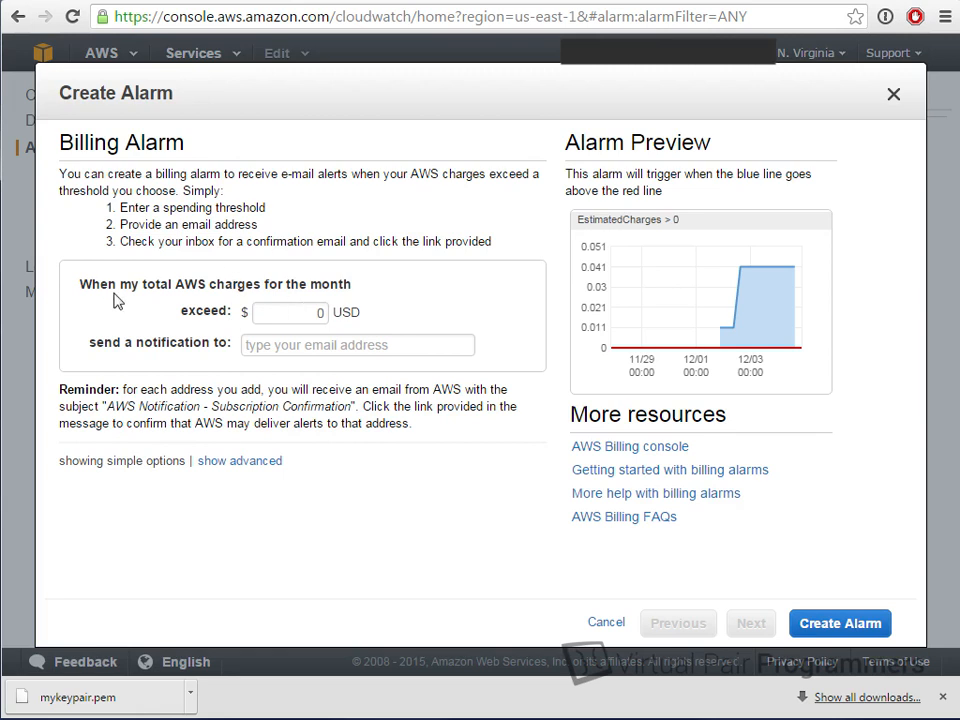
left_click(307, 320)
type("1")
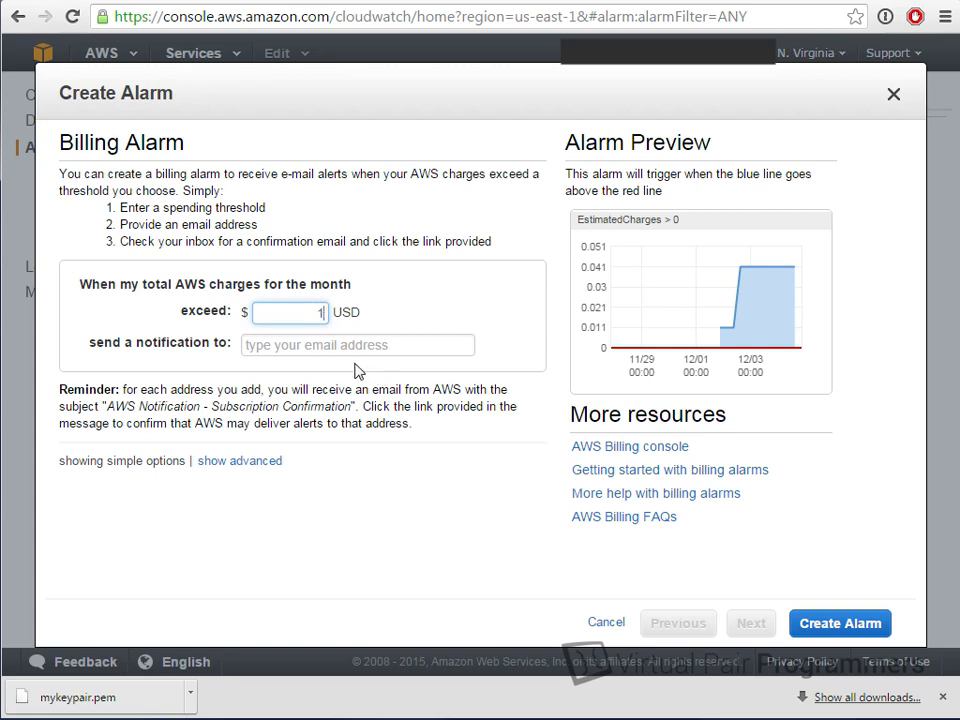
left_click(300, 346)
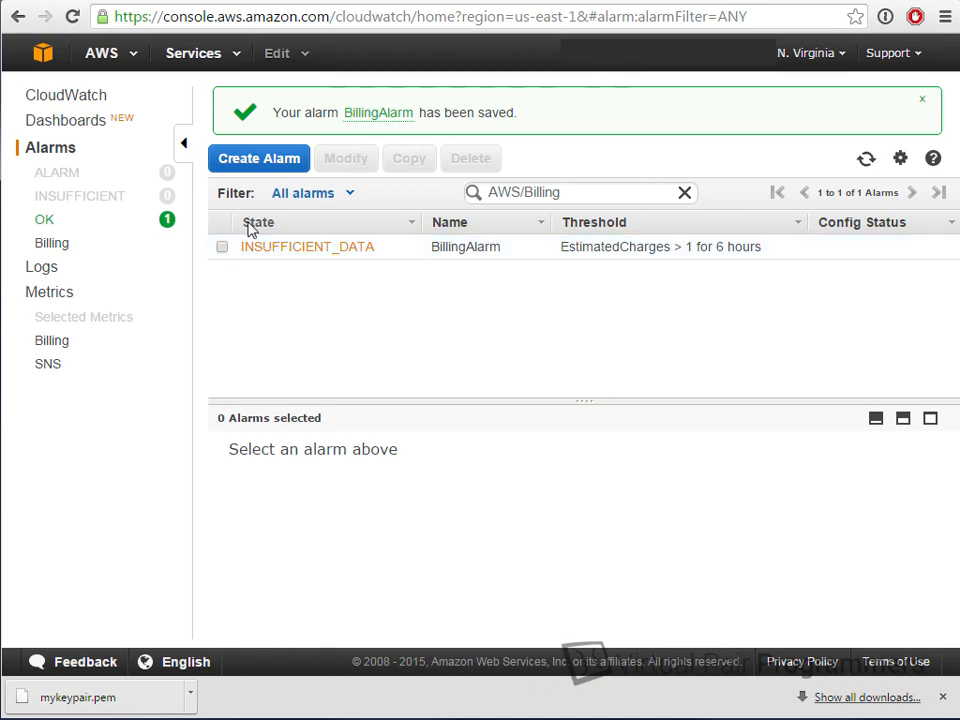
Return to the EC2 dashboard, switch the region to EU (Ireland) and open the running instances list
left_click(42, 60)
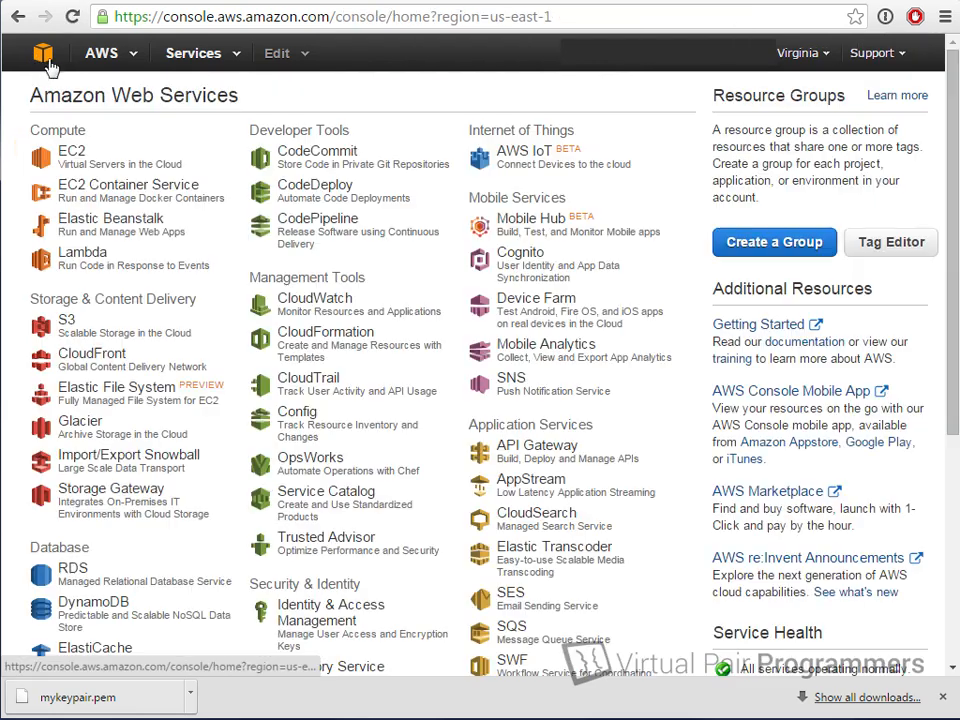
left_click(75, 158)
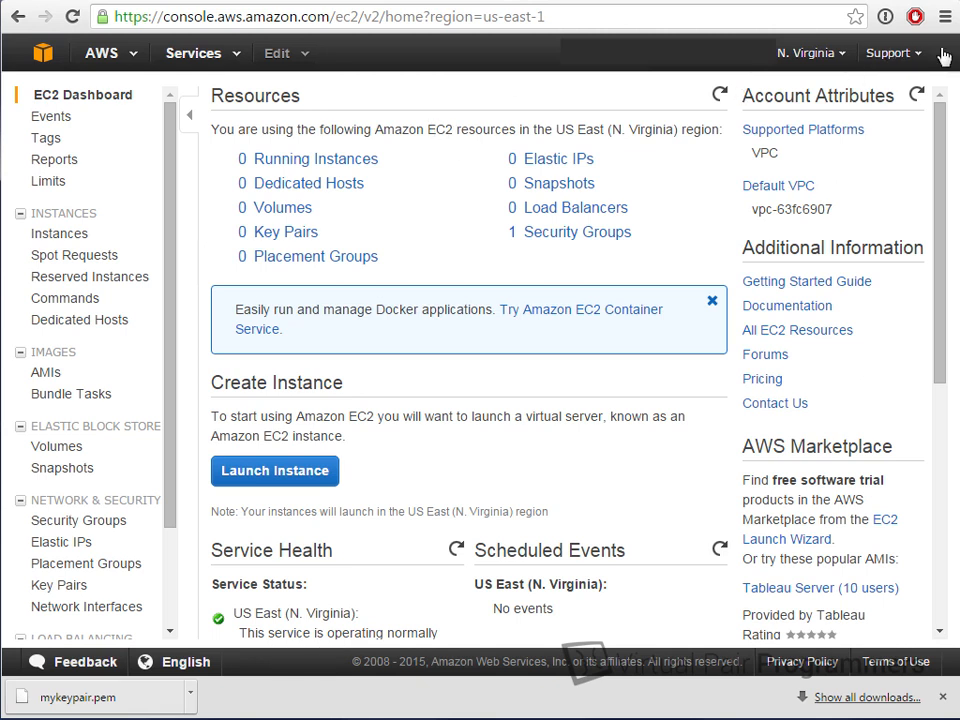
left_click(810, 53)
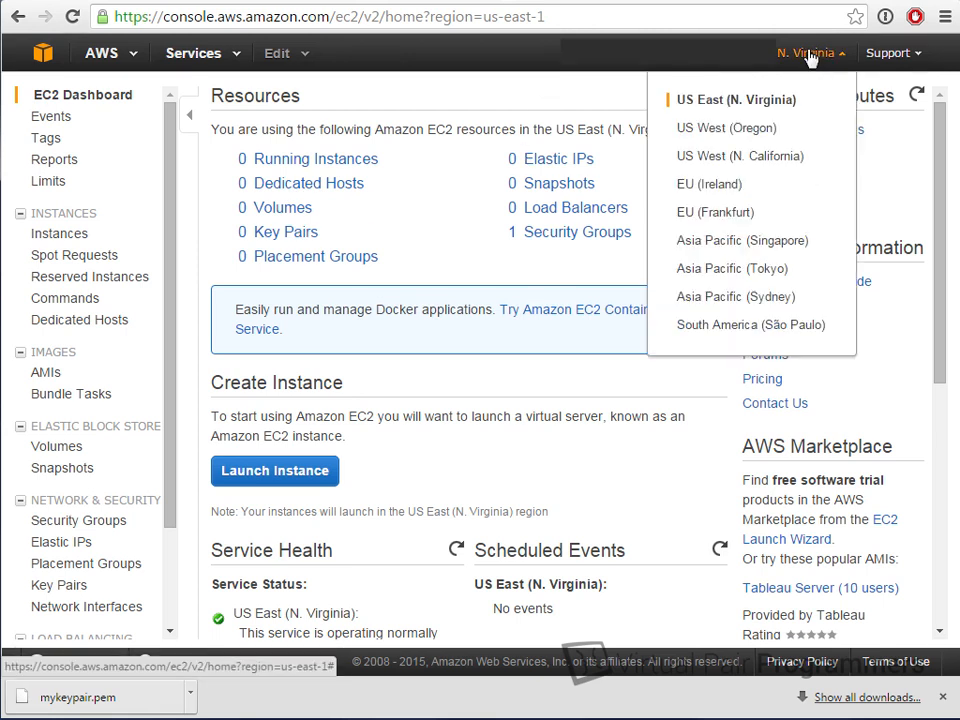
left_click(716, 190)
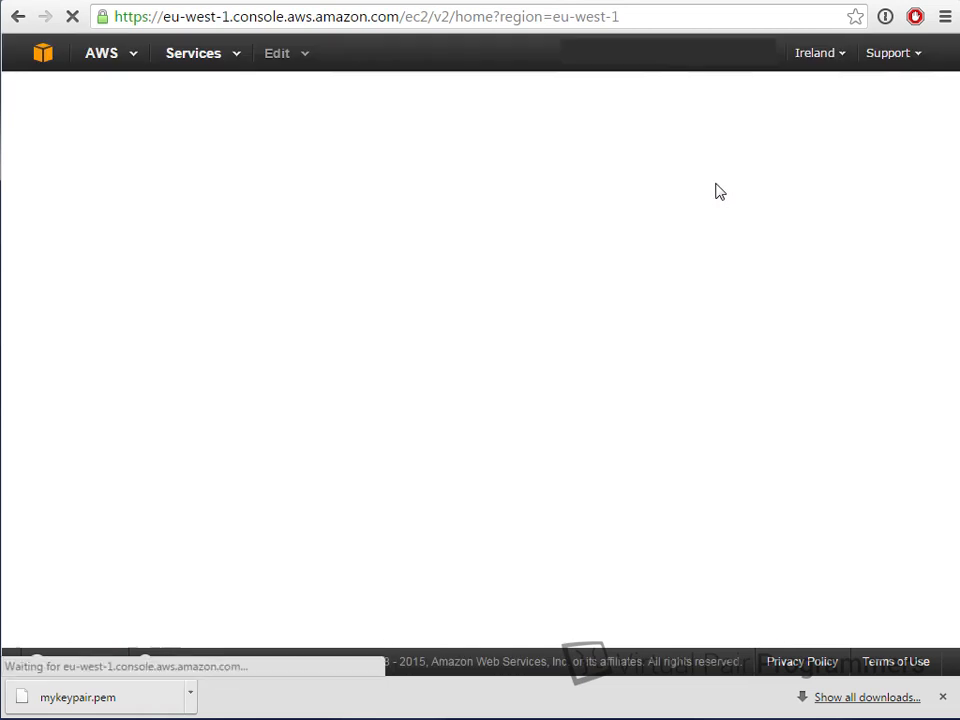
left_click(322, 160)
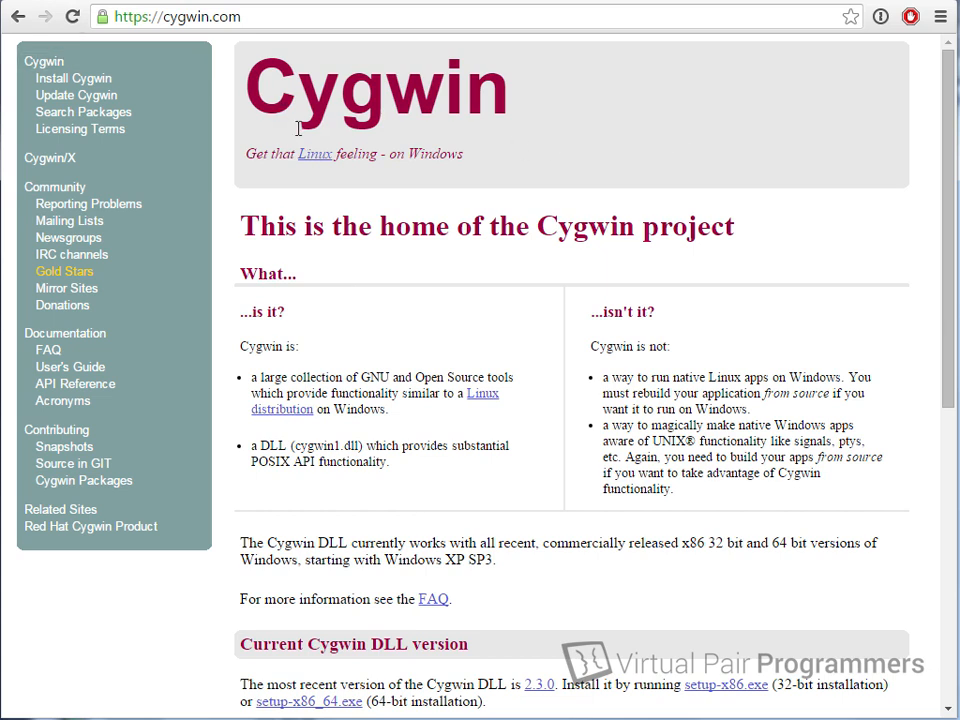
Start Cygwin Setup from the Cygwin site, installing from the Internet to C:\cygwin64 for all users, with packages in C:\Users\Work\Downloads and a direct connection
left_click(80, 80)
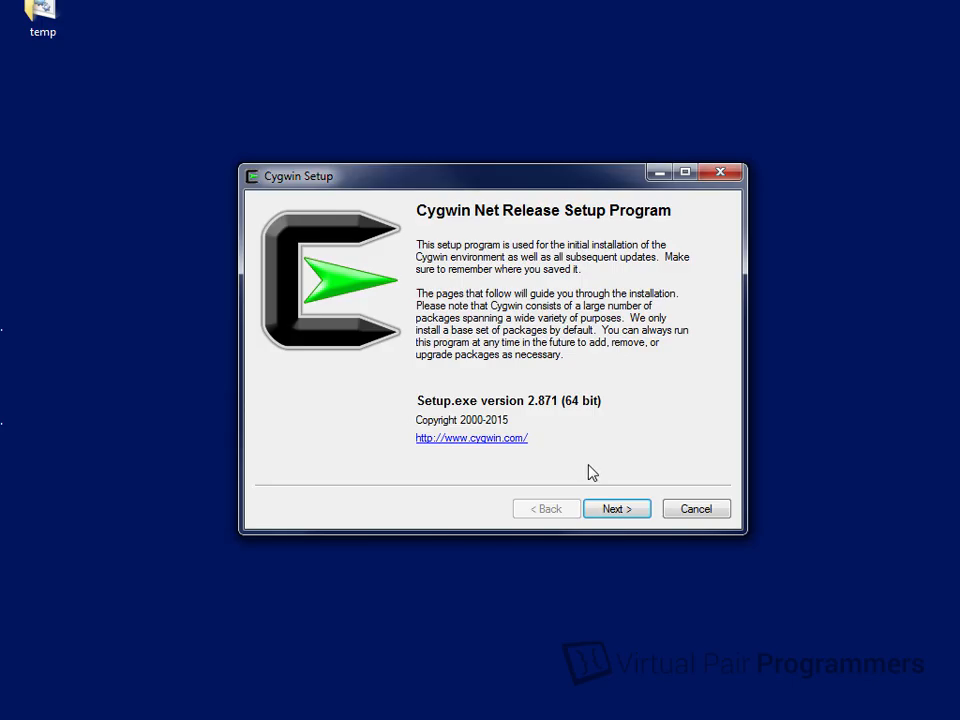
left_click(614, 509)
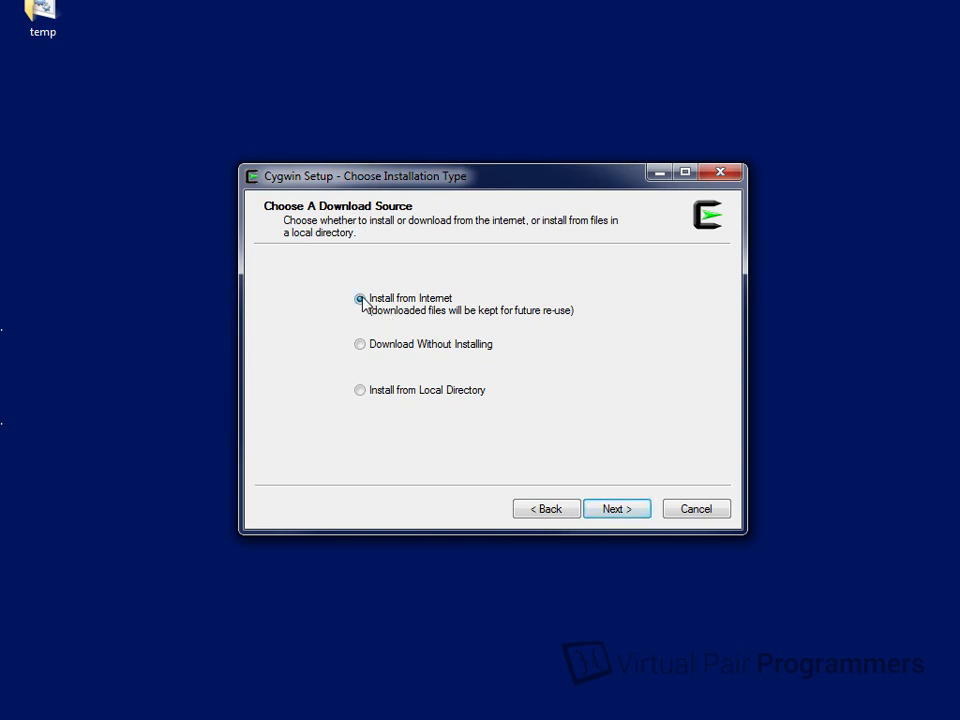
left_click(632, 510)
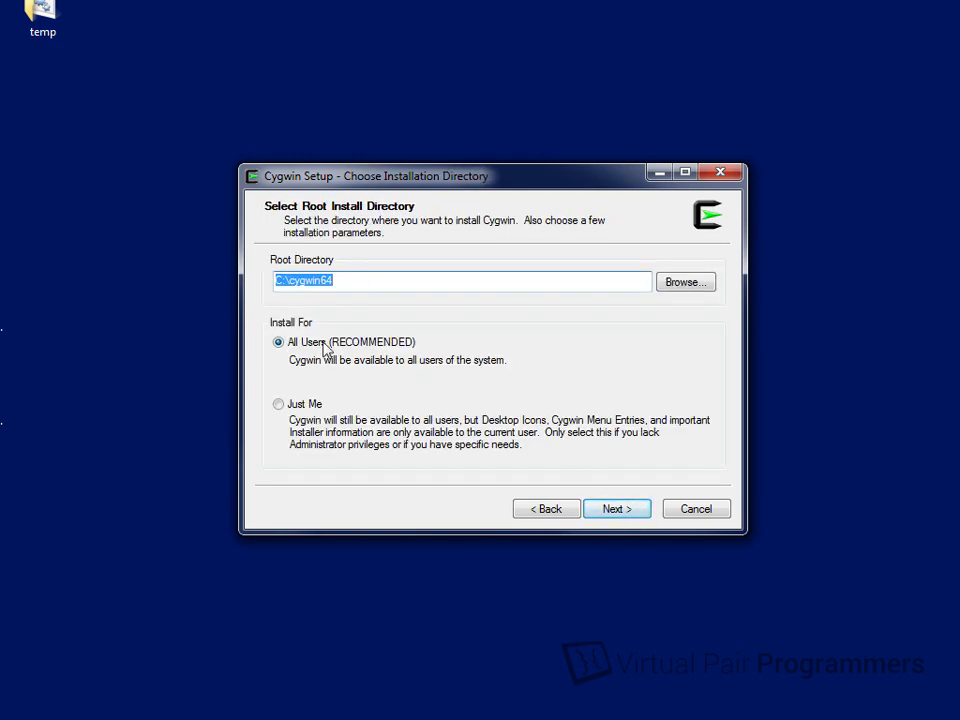
left_click(634, 509)
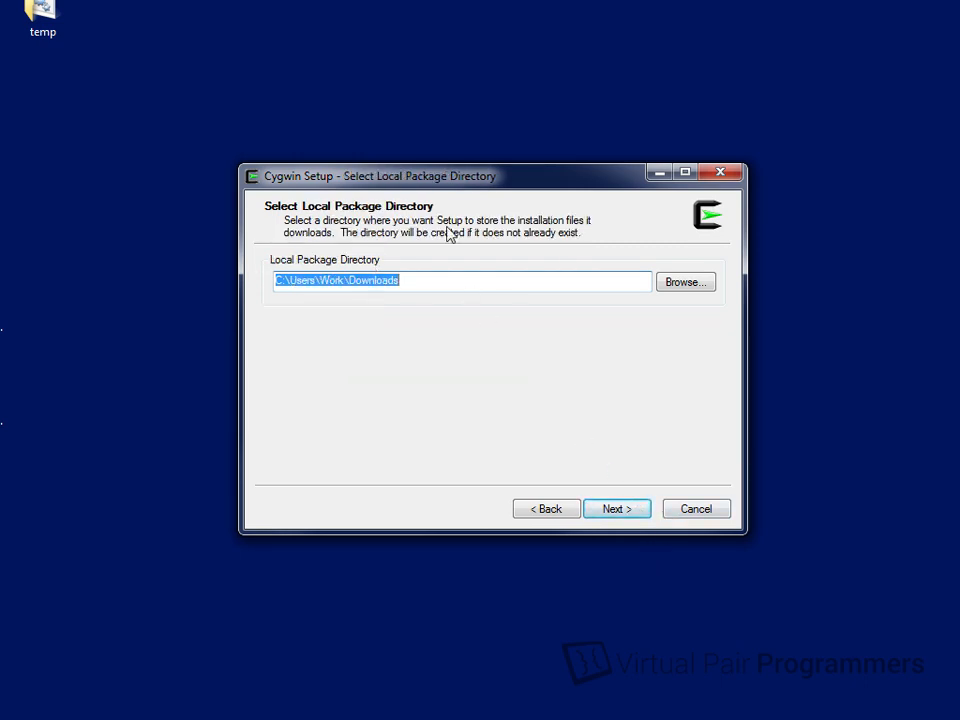
left_click(619, 510)
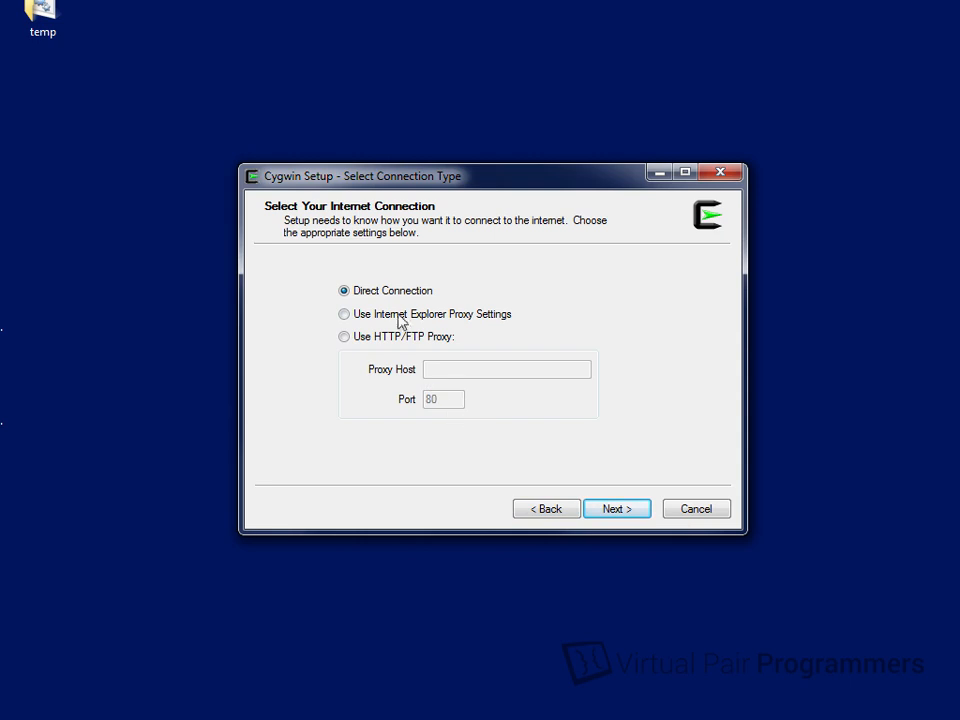
left_click(615, 508)
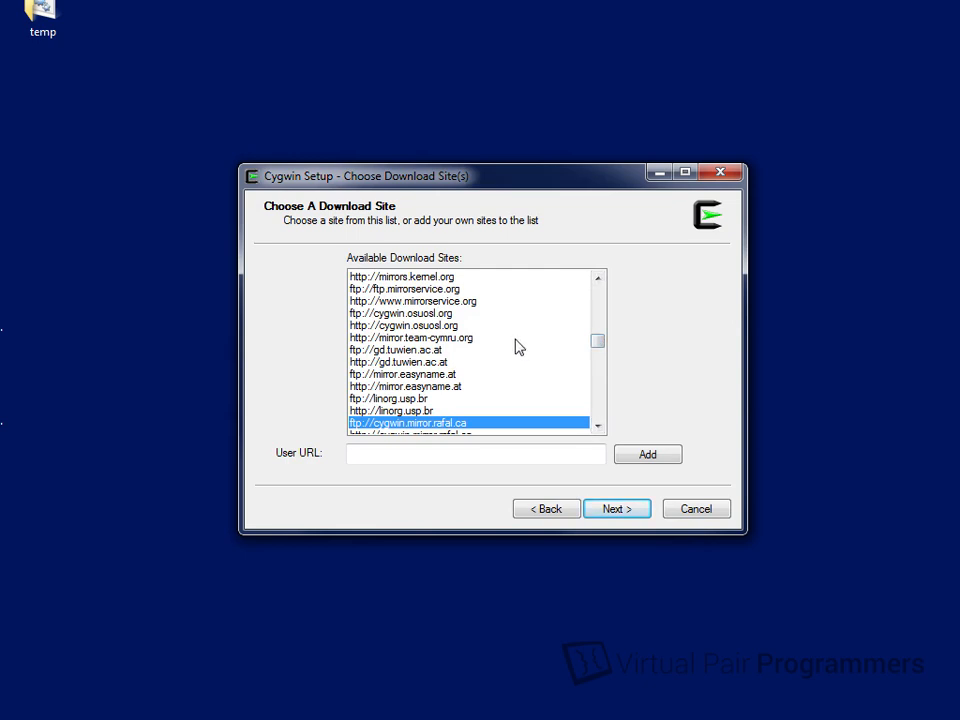
Choose ftp://cygwin.mirror.rafal.ca as the download site and continue to package selection
left_click(599, 427)
left_click(599, 427)
left_click(599, 427)
left_click(599, 427)
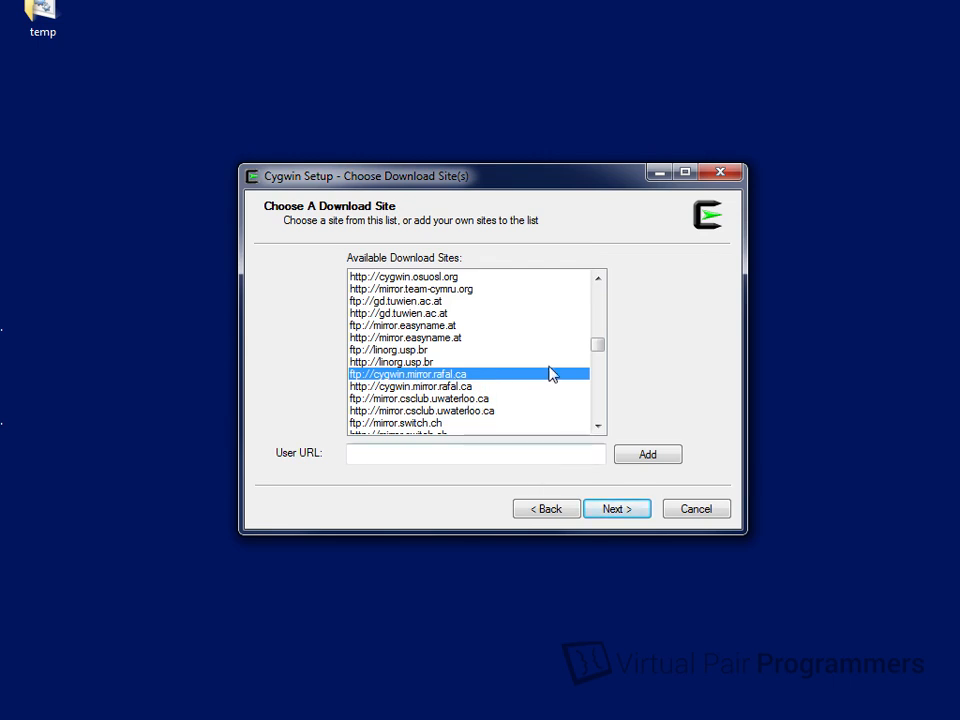
left_click(621, 513)
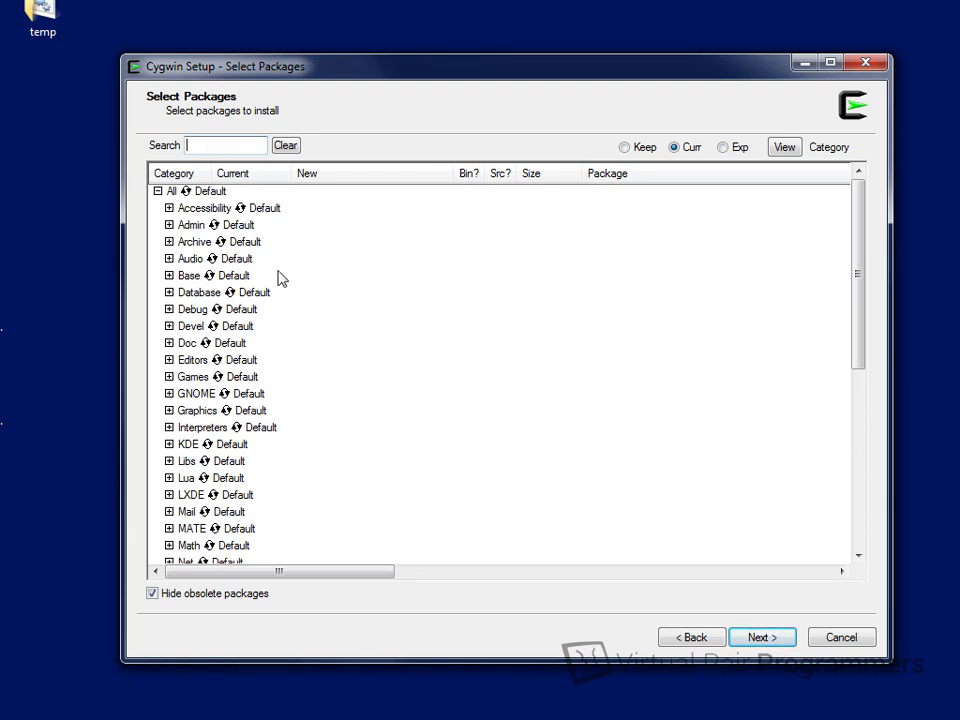
Search the packages for ssh, leave openssh in the Net category set to Keep and proceed with the installation
type("ssh")
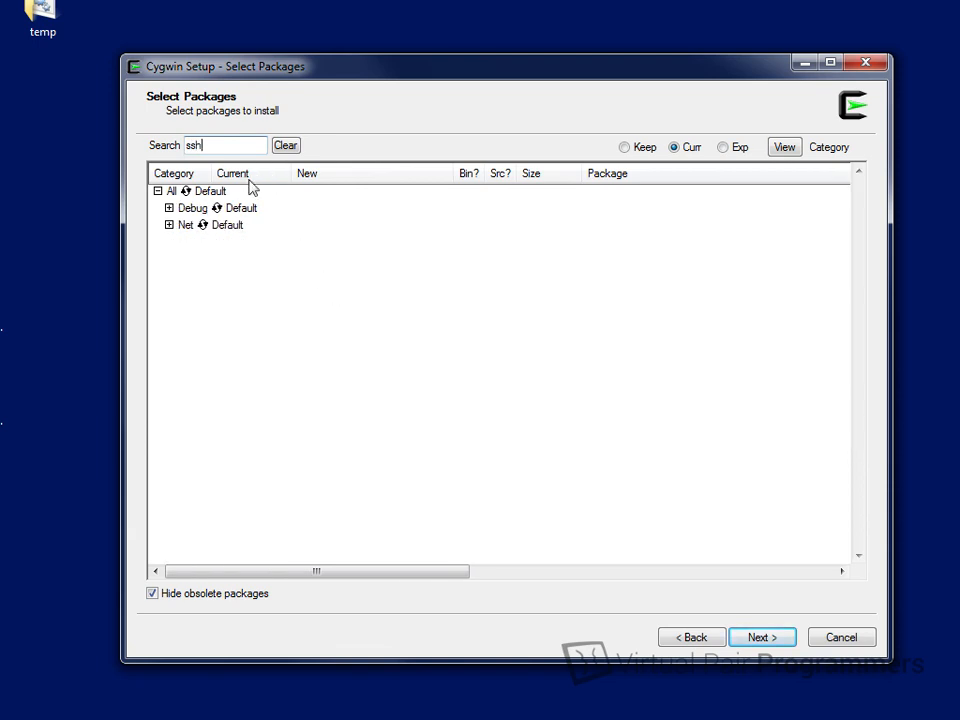
left_click(169, 225)
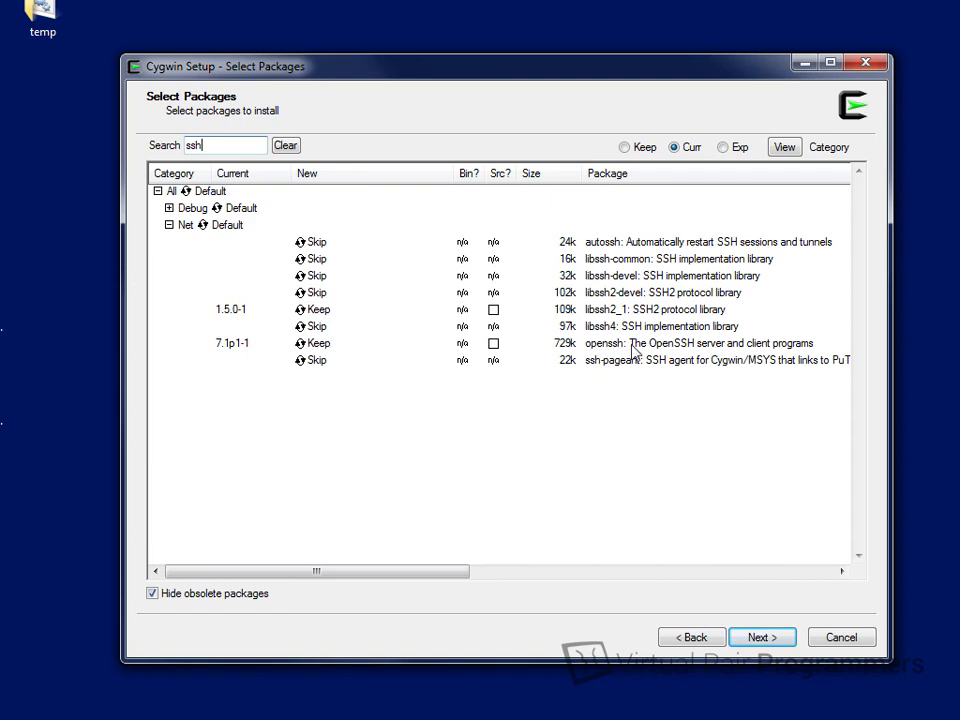
left_click(331, 345)
left_click(338, 345)
left_click(340, 345)
left_click(326, 344)
left_click(772, 639)
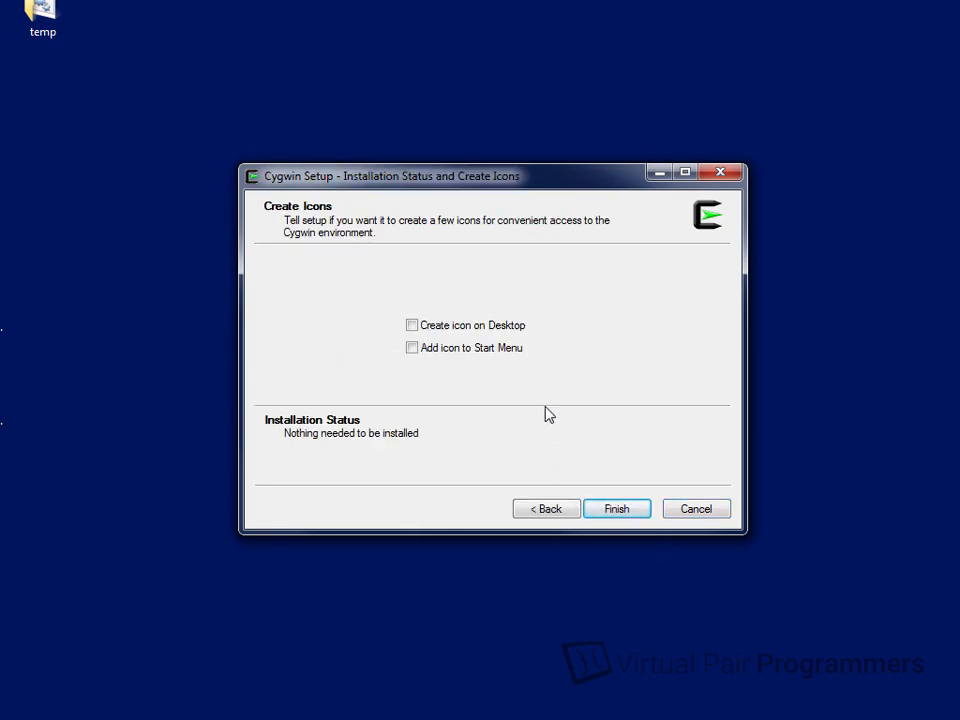
Finish Cygwin Setup with a desktop icon and move the Cygwin64 Terminal shortcut to an open area of the desktop
left_click(430, 330)
left_click(618, 512)
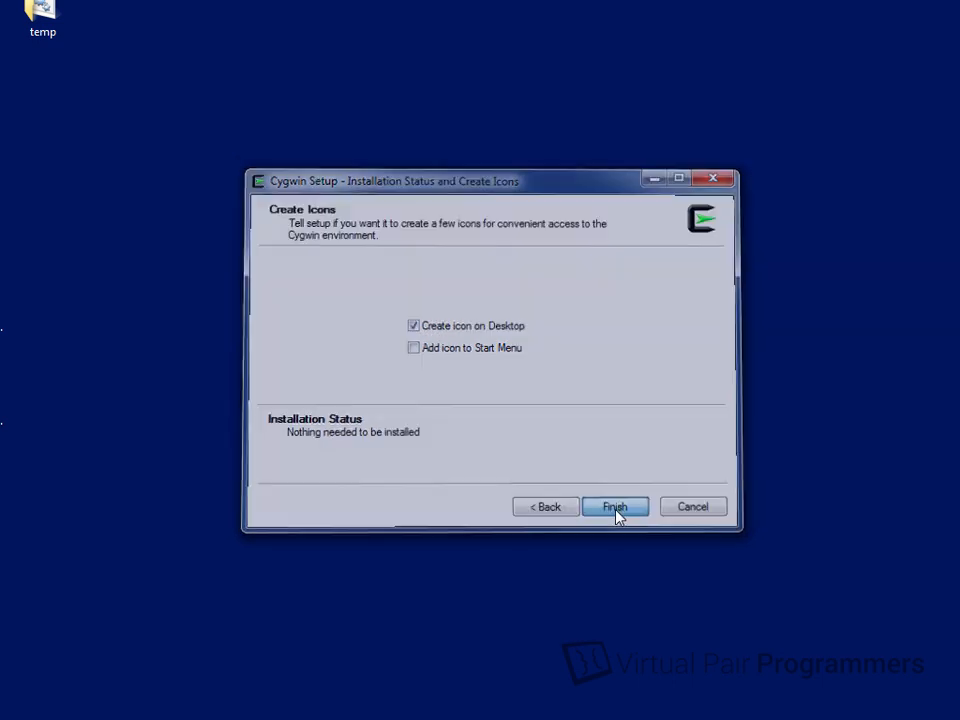
left_click_drag(2, 486, 316, 234)
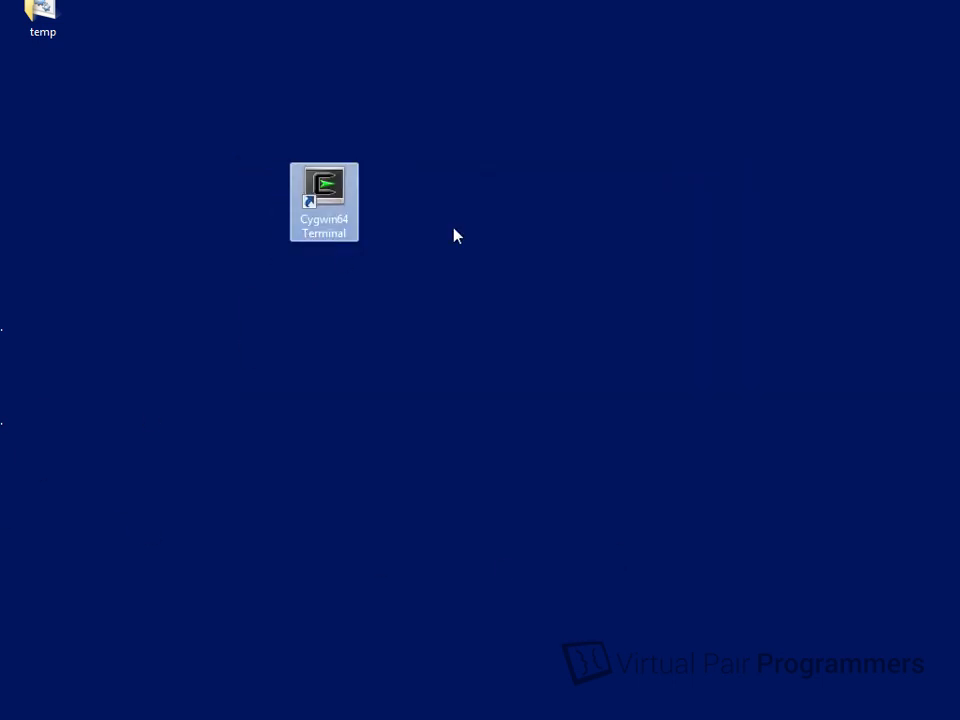
Launch the Cygwin64 Terminal and run ssh to check that the command is available
double_click(336, 189)
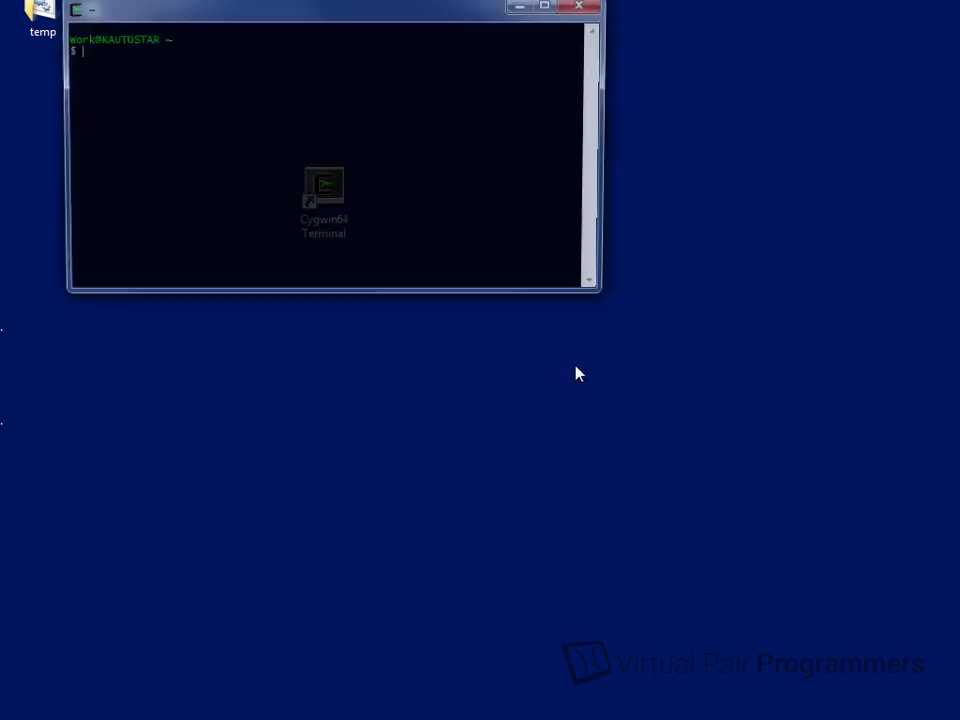
left_click_drag(436, 15, 565, 296)
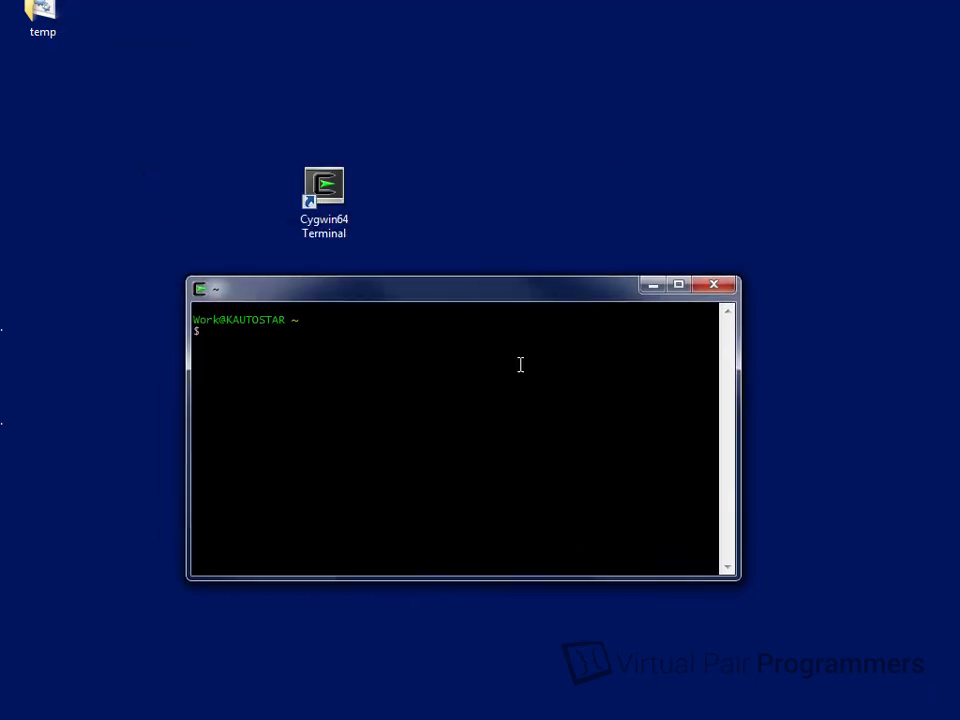
type("ssh")
key("Return")
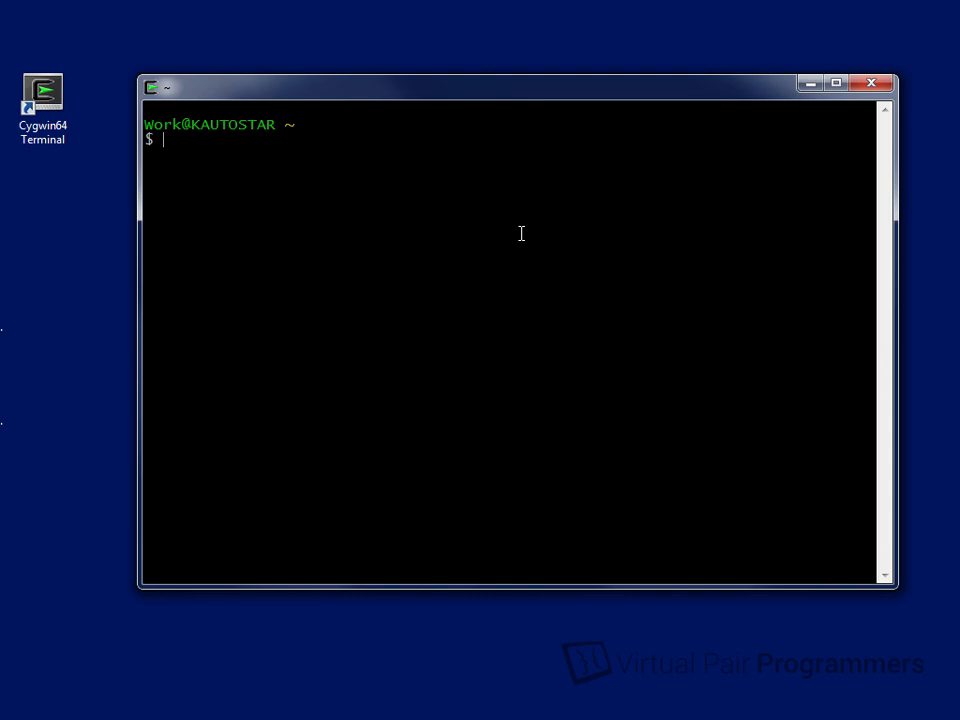
Print the working directory, and list the available drives from within /cygdrive/
type("pwd")
key("Return")
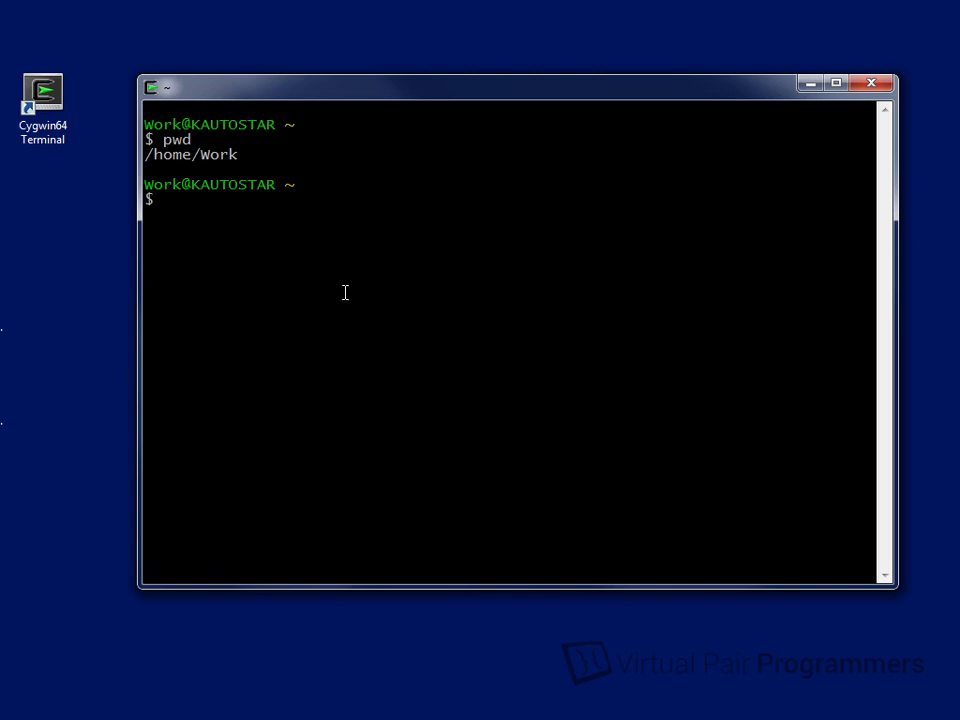
type("cd /cygdrive/")
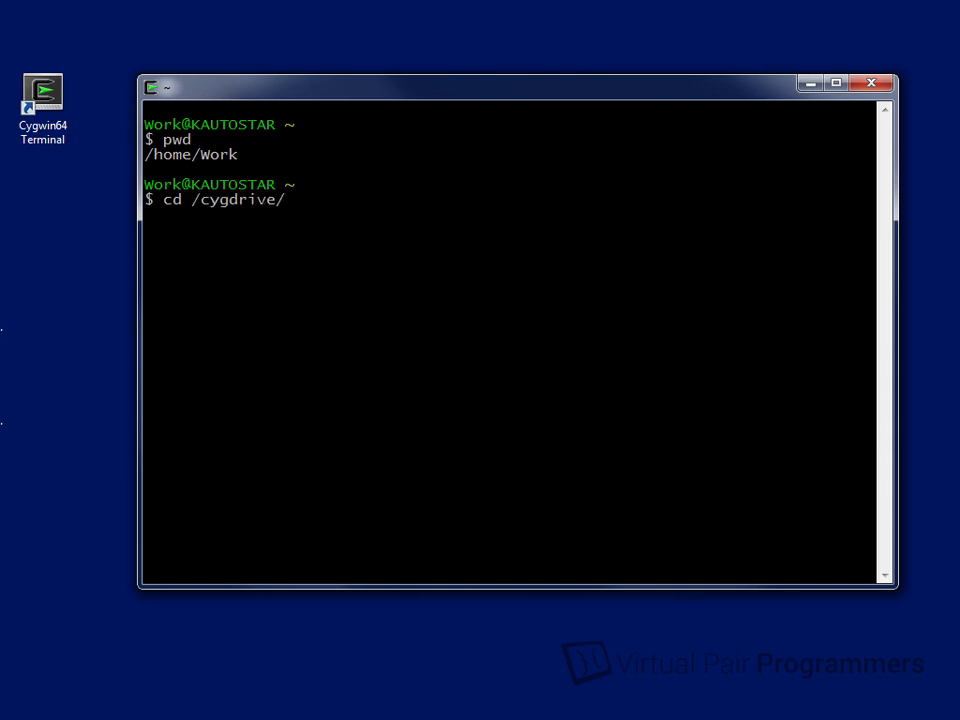
key("Return")
type("ls")
key("Return")
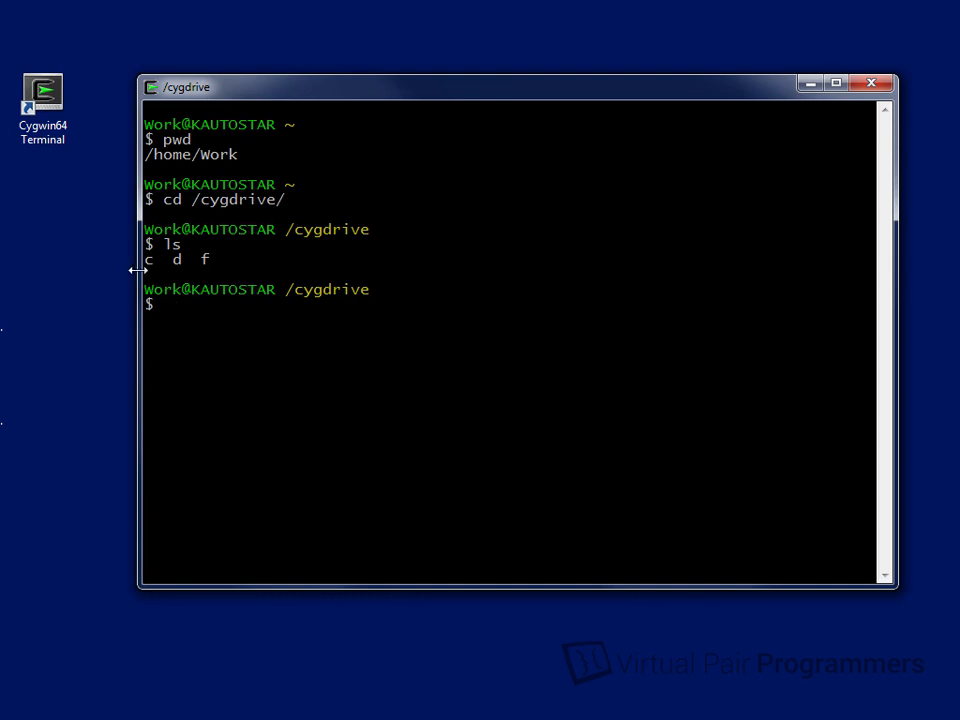
Change to the c drive and list its contents
type("cd c")
key("Return")
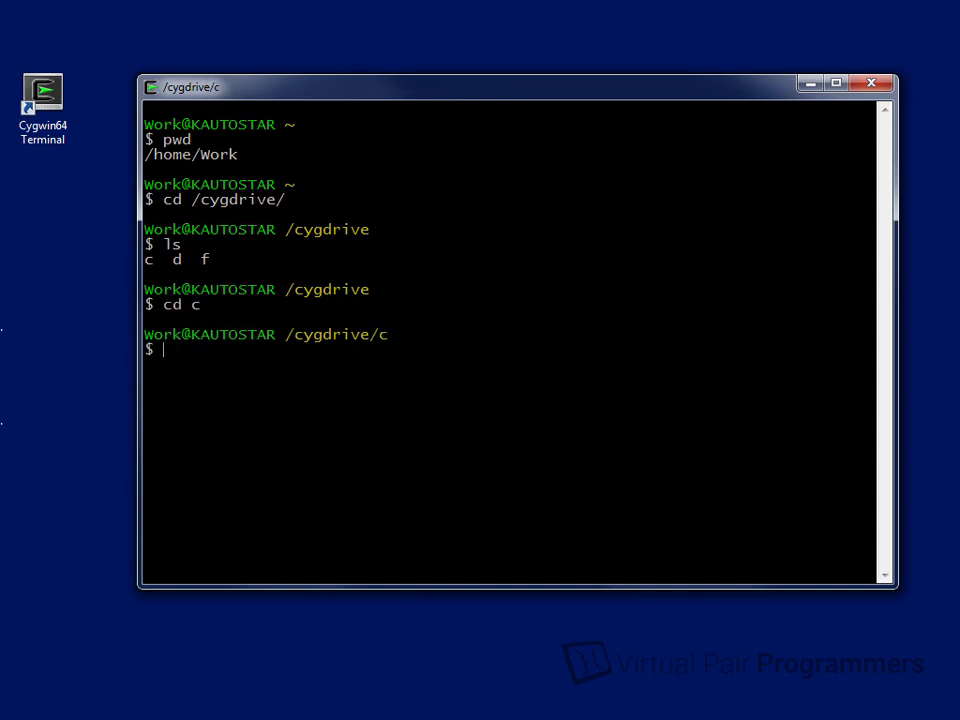
type("ls")
key("Return")
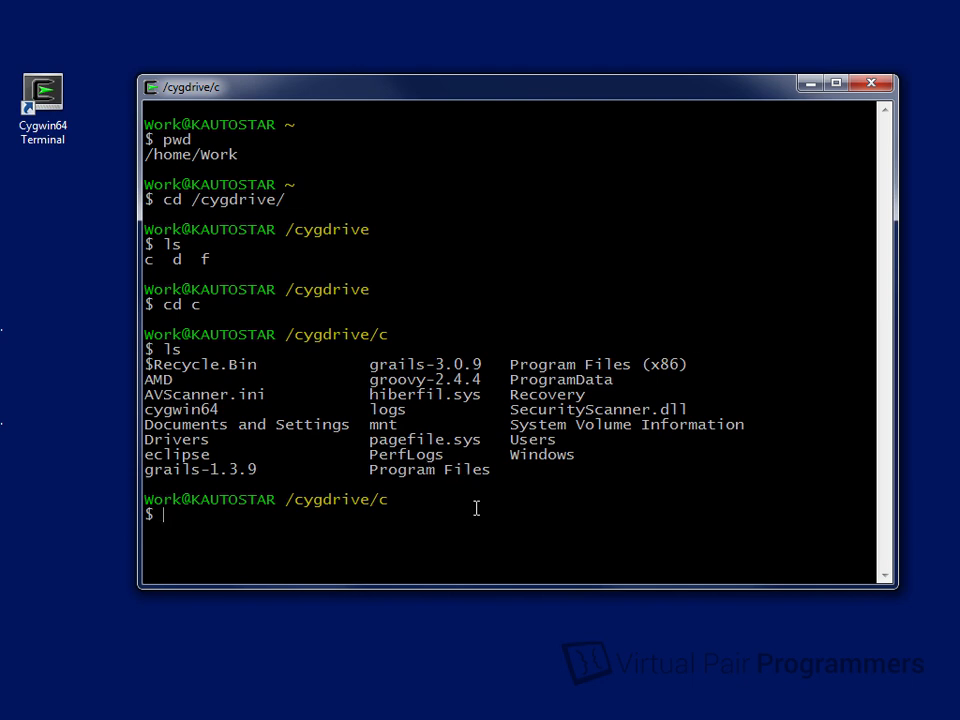
Change to the Users/Work/Downloads folder and list its .pem files
type("cd User")
key("Tab")
key("Return")
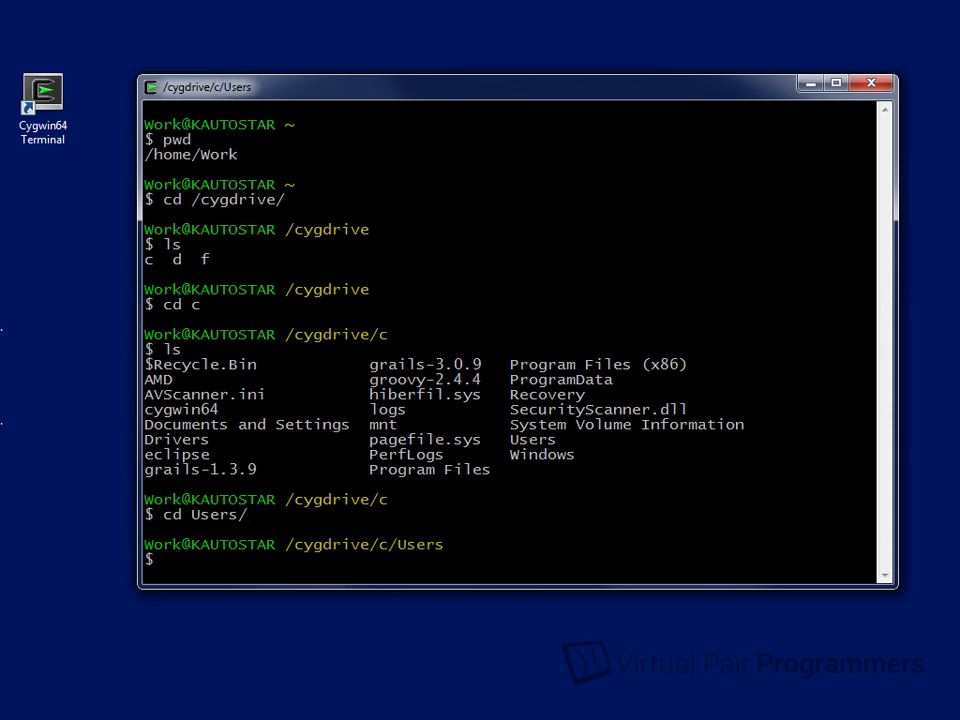
type("cd Work/")
key("Return")
type("cd Downloads/")
key("Return")
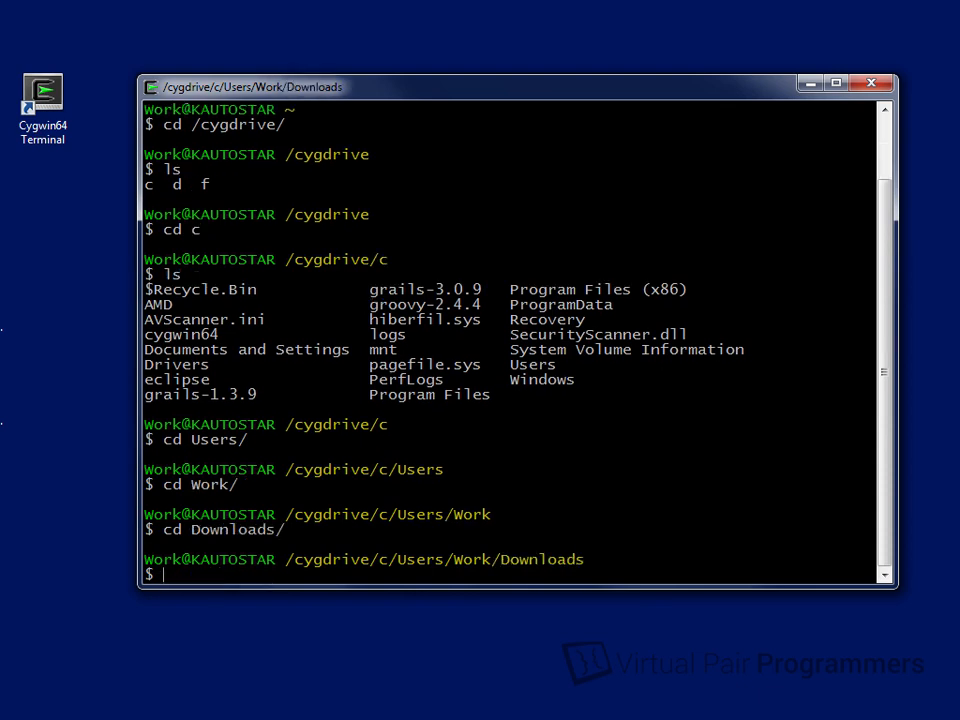
type("ls *.pem")
key("Return")
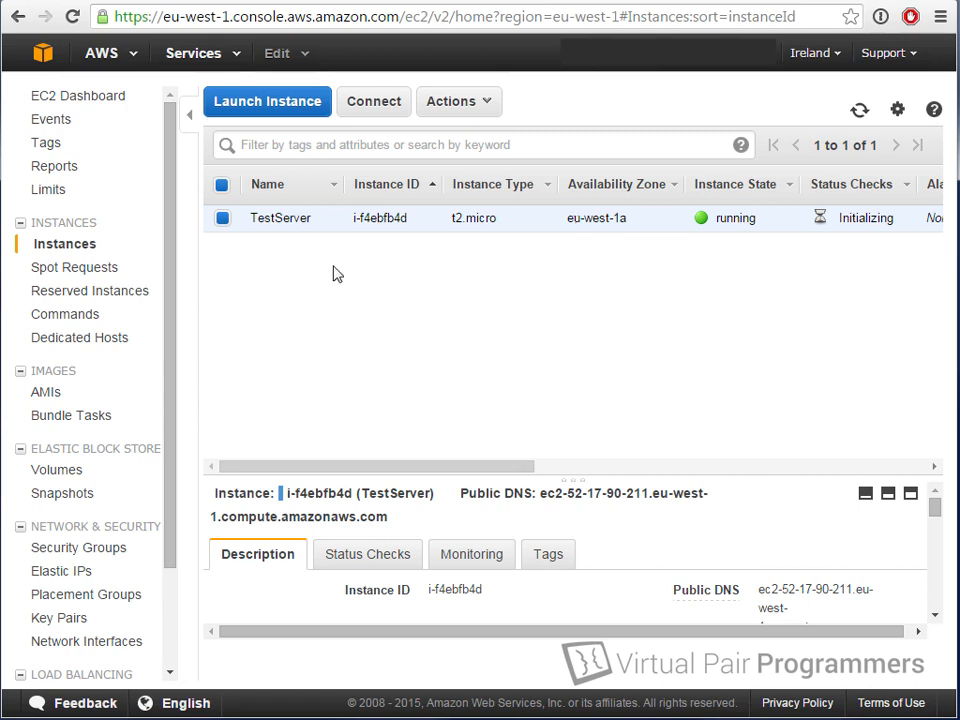
Select the TestServer instance in the EC2 console and examine its description, including the public DNS and public IP
left_click(221, 220)
left_click(224, 222)
left_click(224, 223)
left_click(223, 220)
left_click_drag(680, 480, 678, 366)
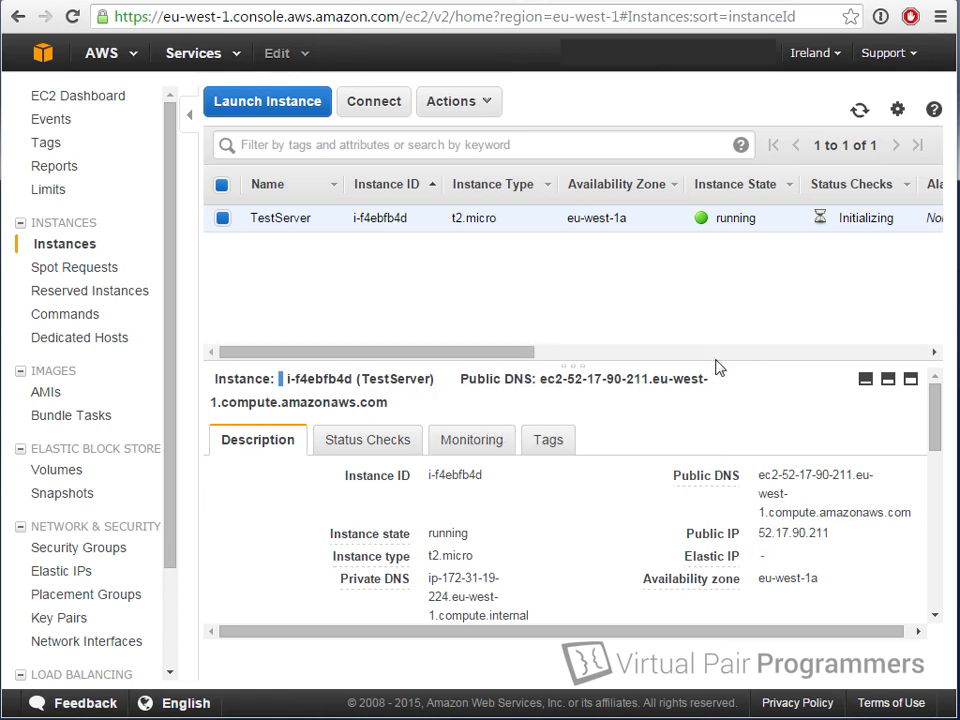
left_click_drag(717, 370, 724, 467)
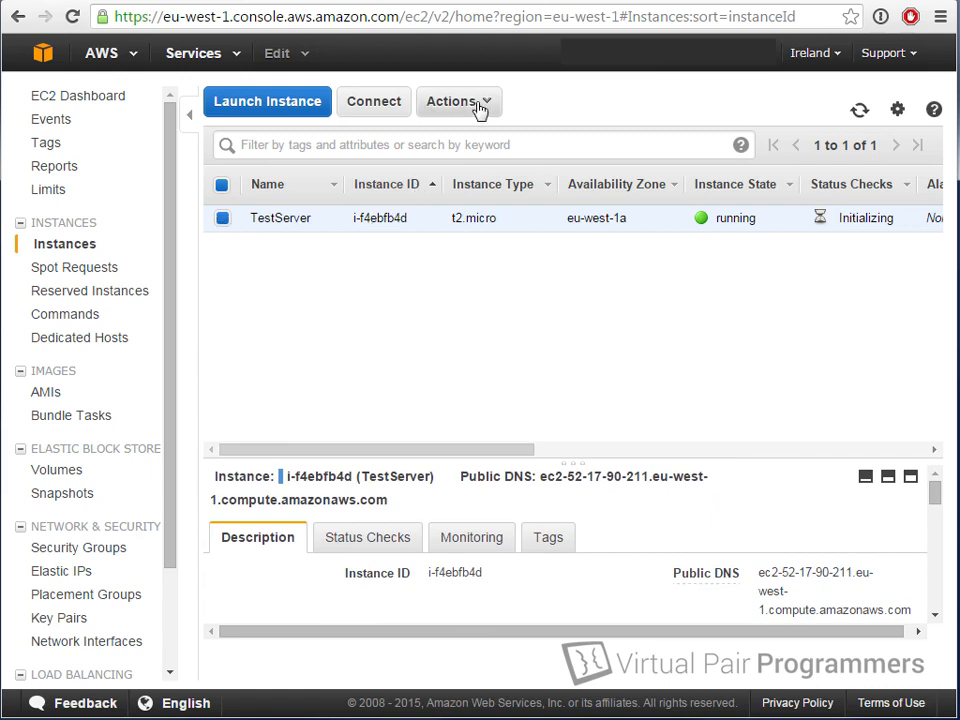
left_click(374, 106)
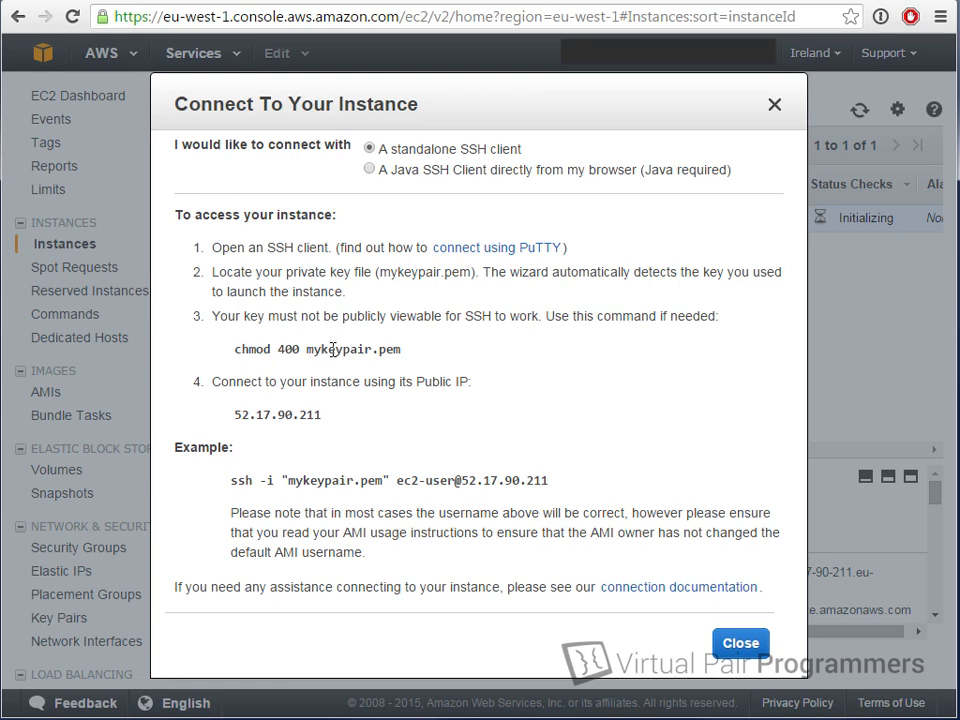
key("alt+Tab")
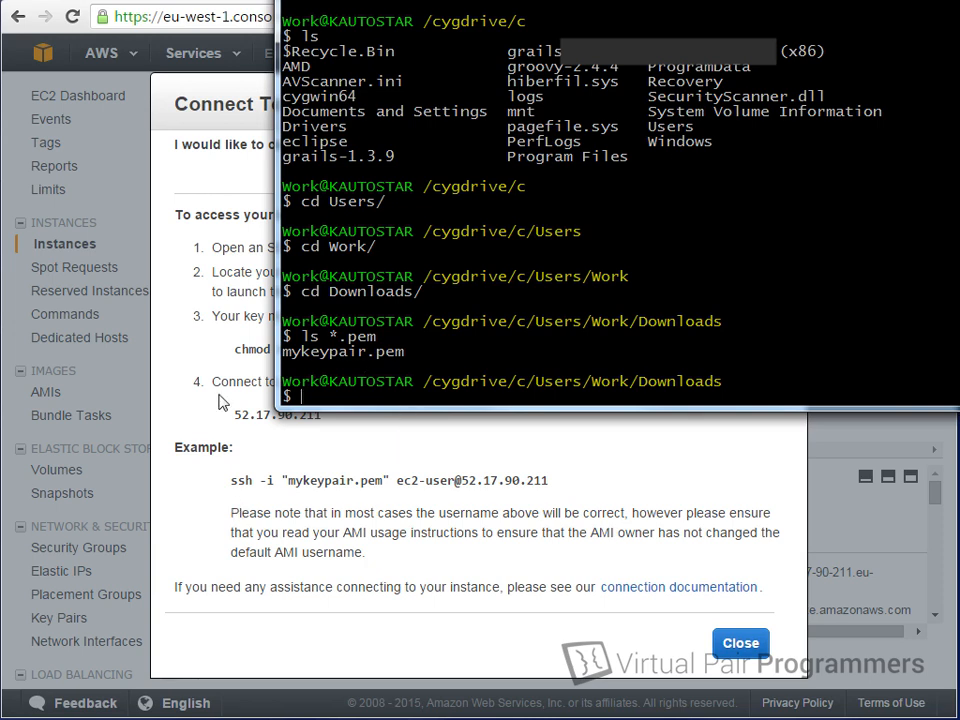
type("ssh -i my")
key("Tab")
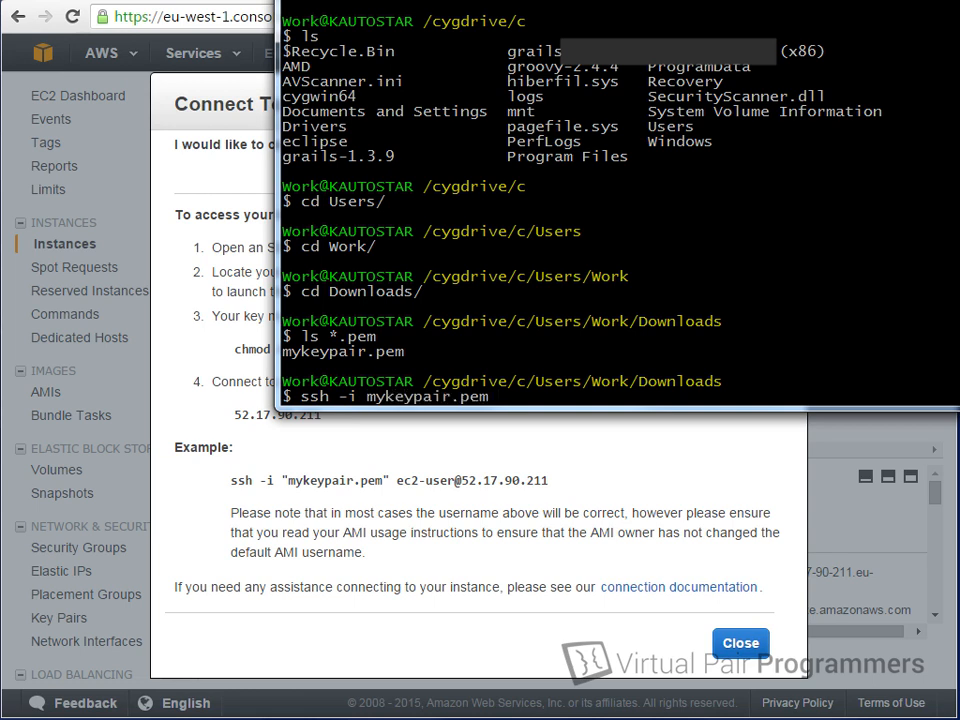
type("ec2-user@52.17.90.211")
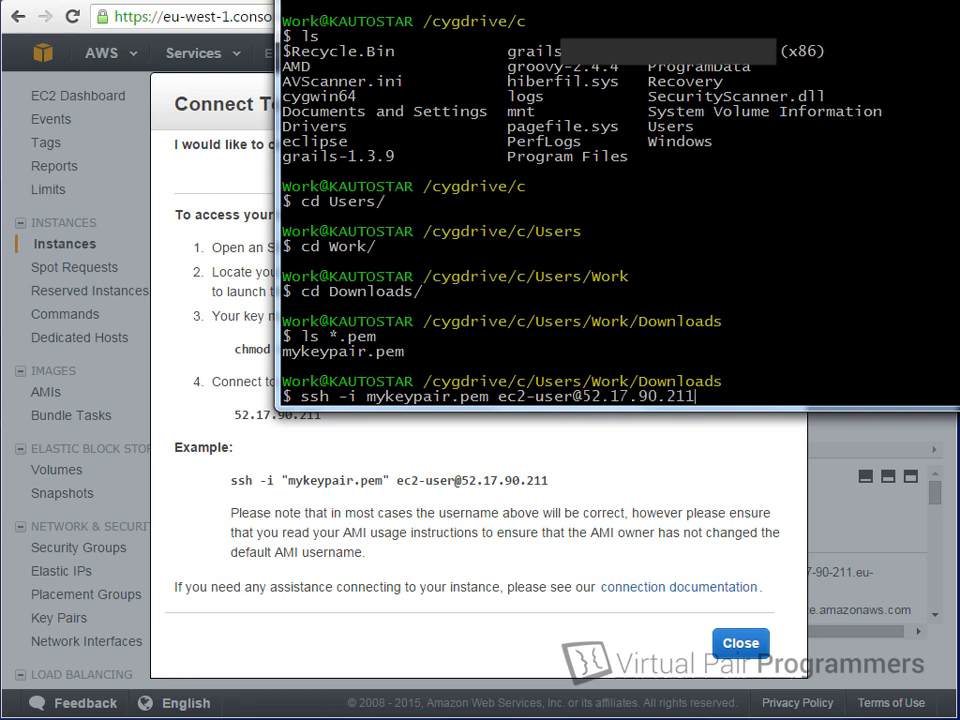
key("Return")
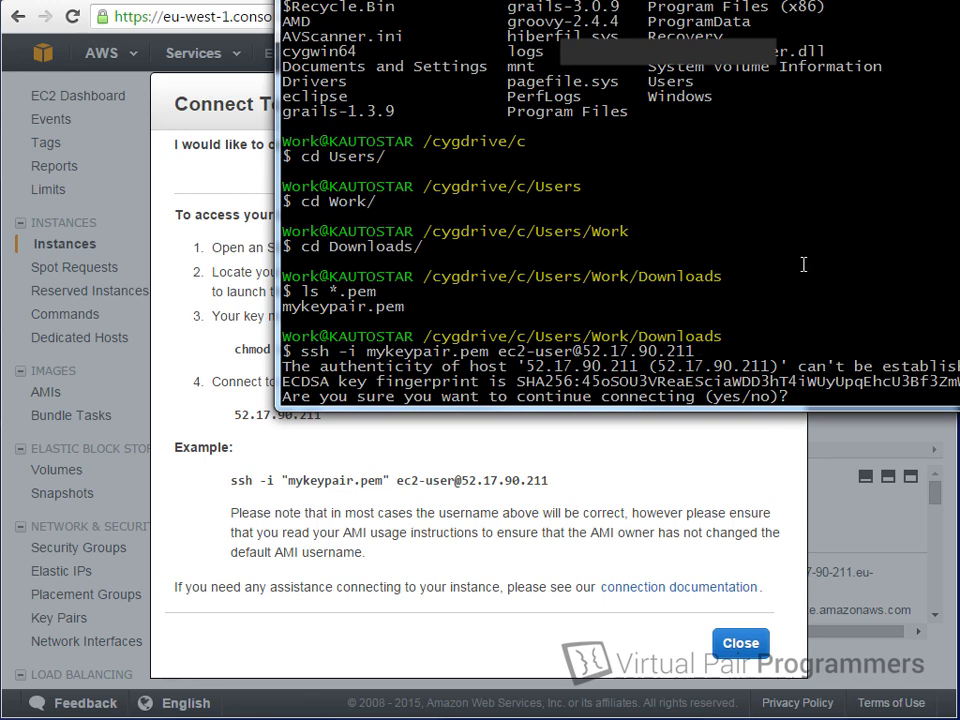
type("yes")
key("Return")
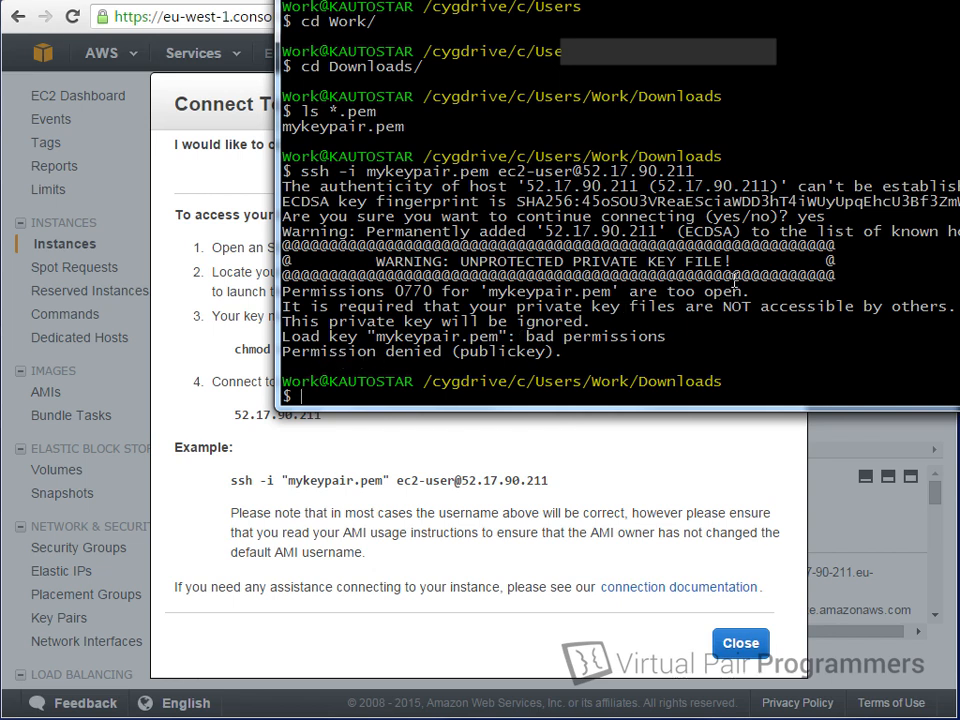
Restrict the permissions of mykeypair.pem to 400 with chmod
type("chmod ")
type("400 my")
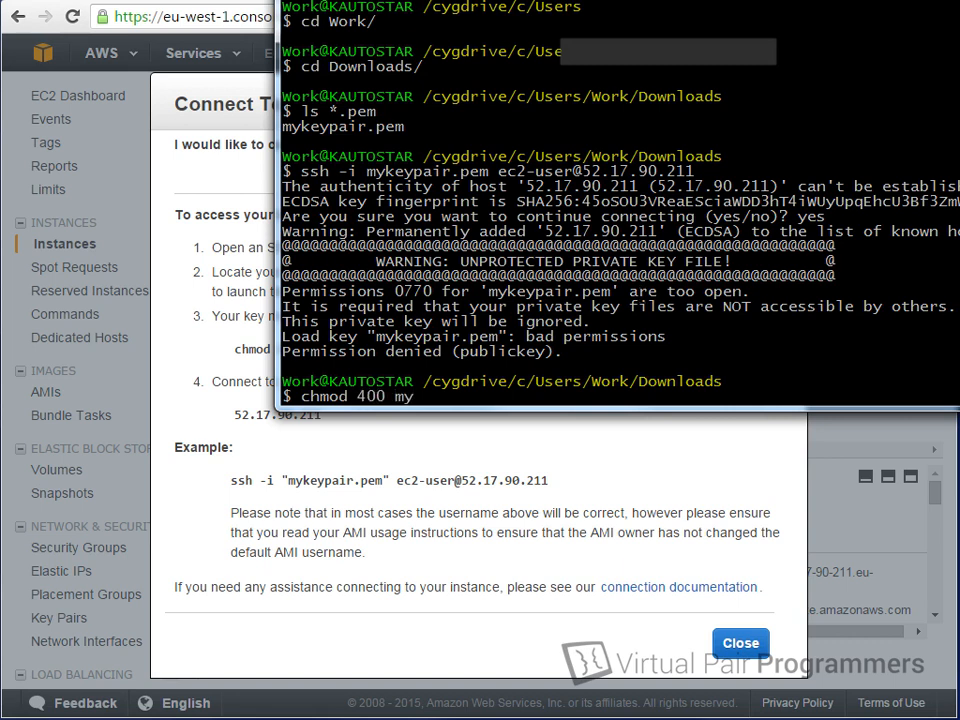
key("Tab")
key("Return")
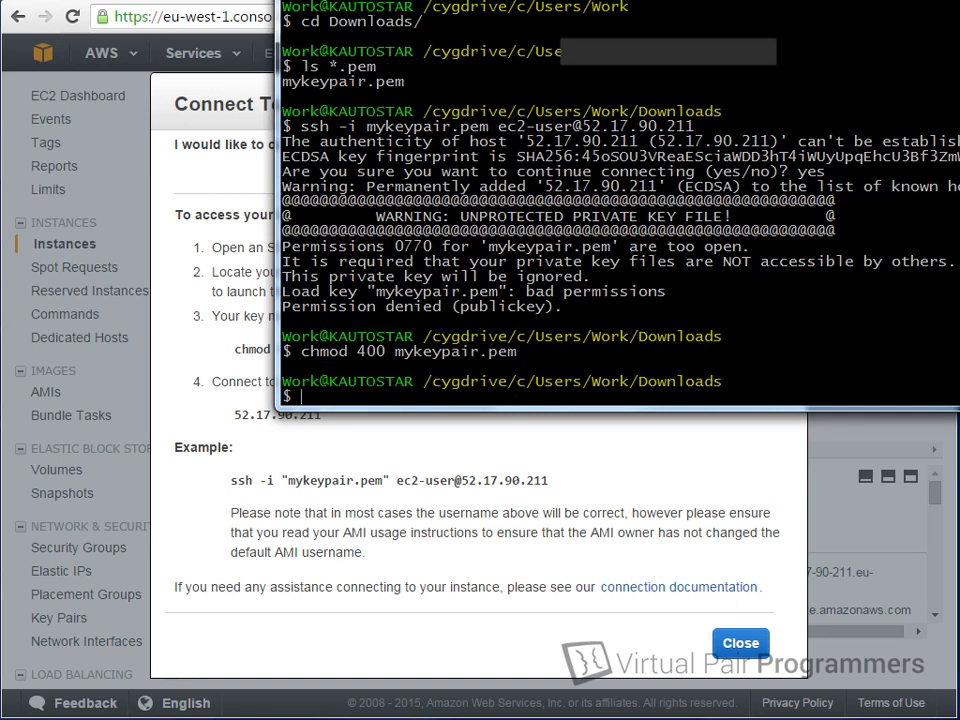
key("Up")
key("Up")
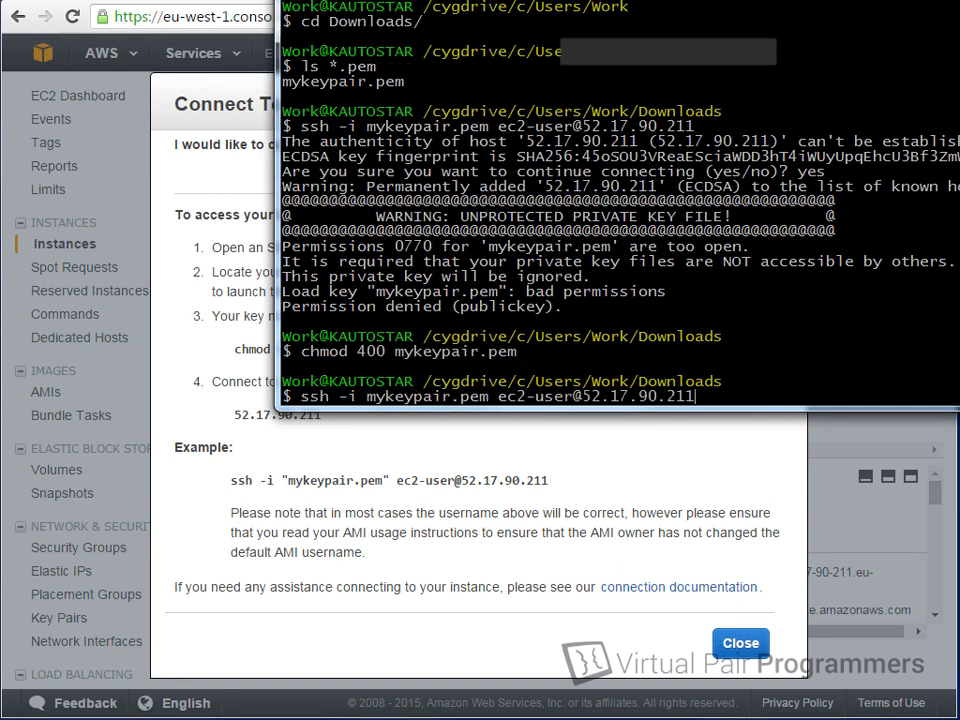
key("Return")
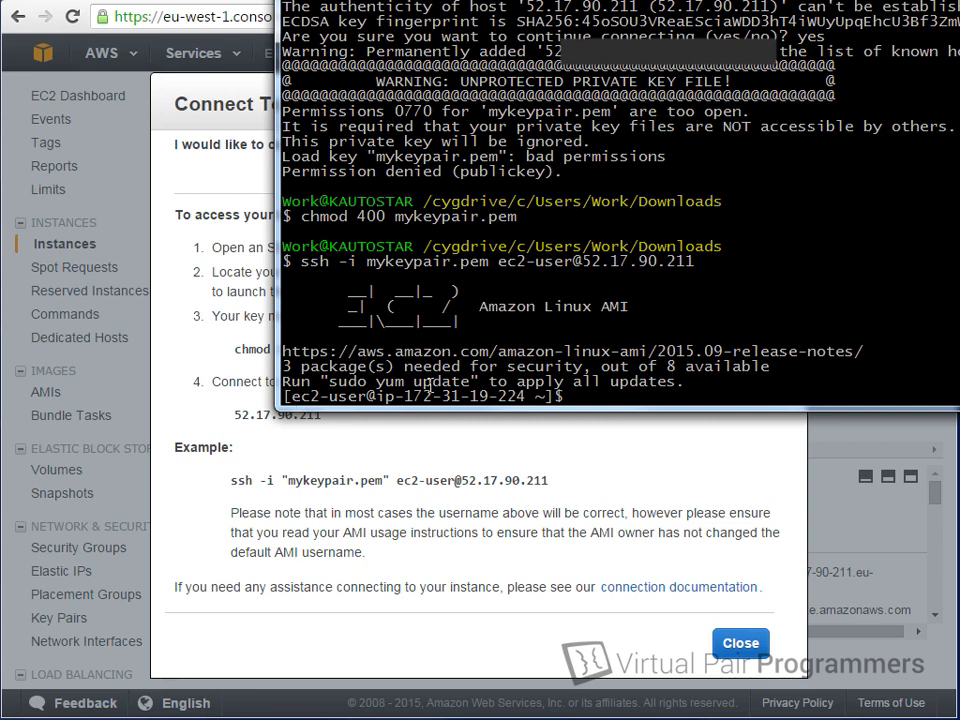
Update all packages on the instance with sudo yum update, and approve the transaction
type("sudo yum update")
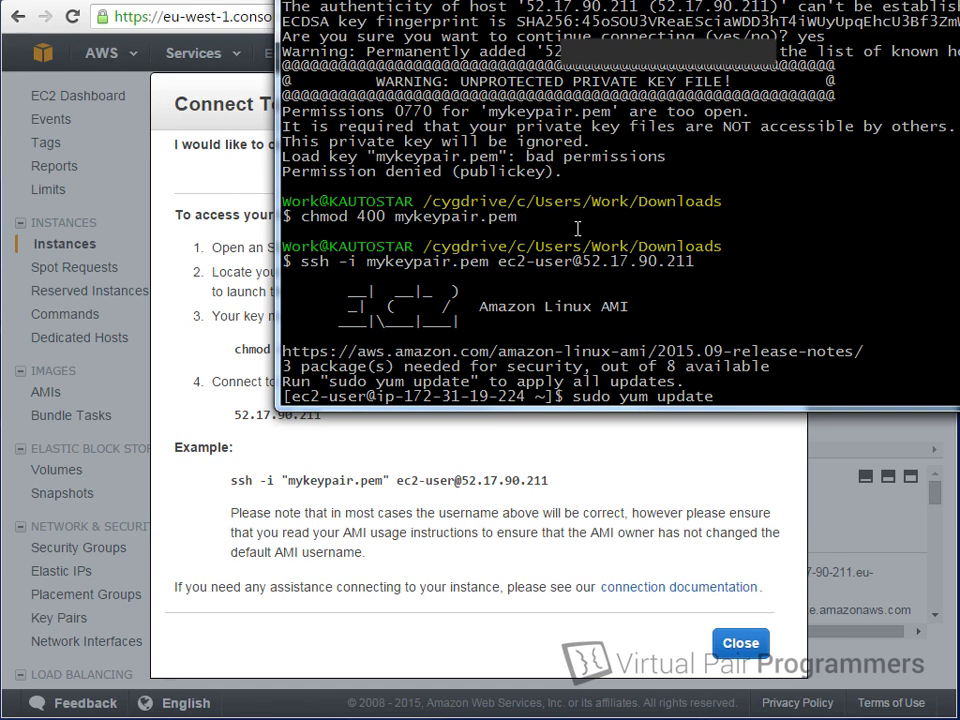
key("Return")
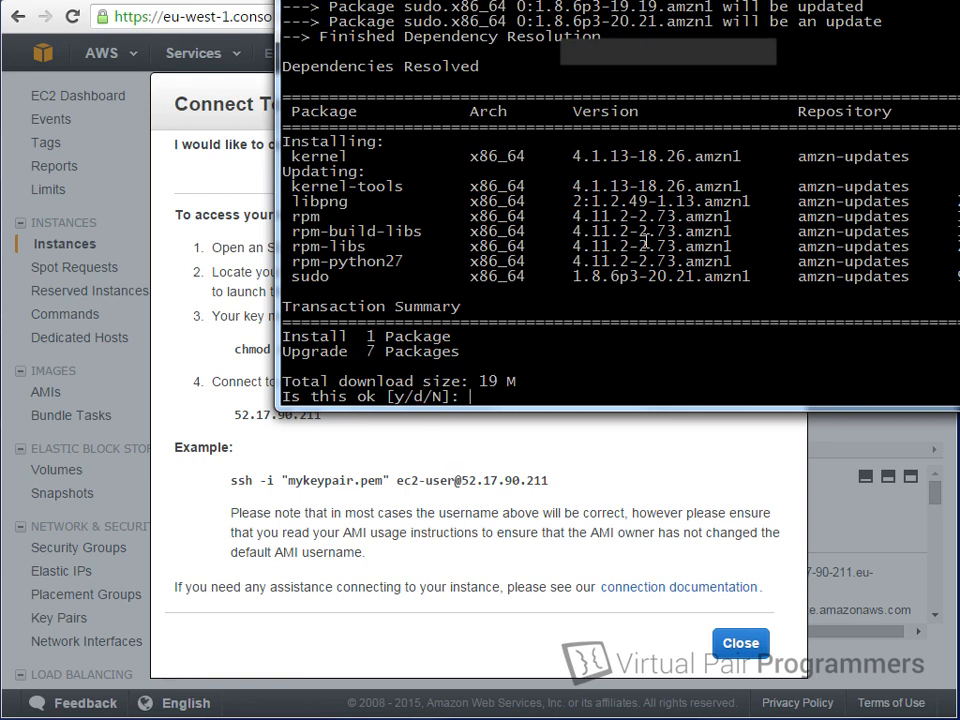
type("y")
key("Return")
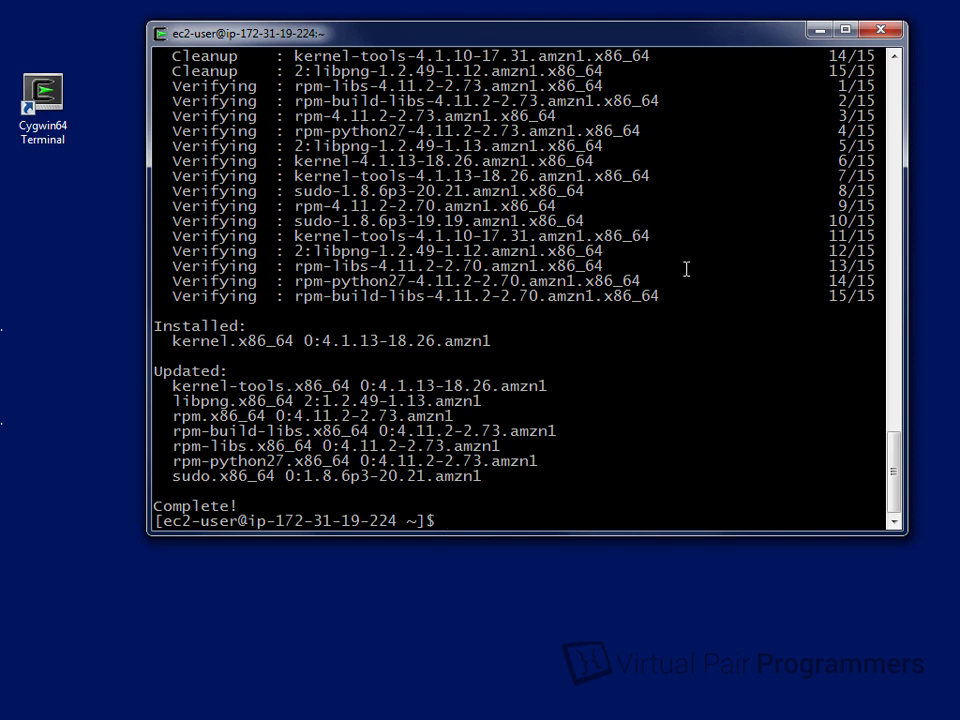
Check the path of the java executable on the instance and its Java version
type("j")
type("which ")
type("java")
key("Return")
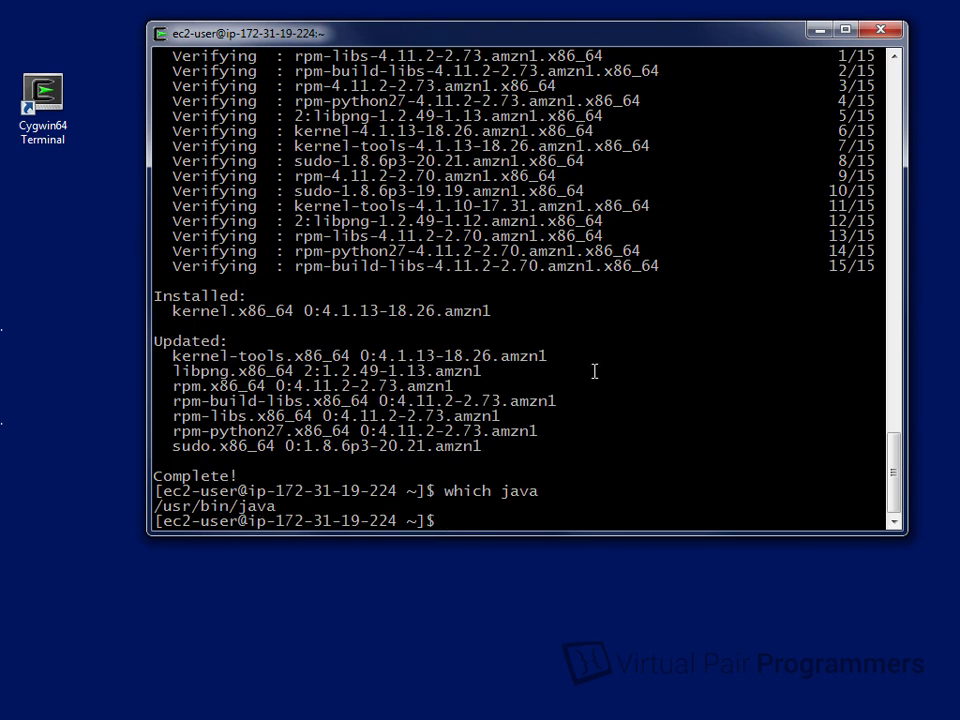
type("java -version")
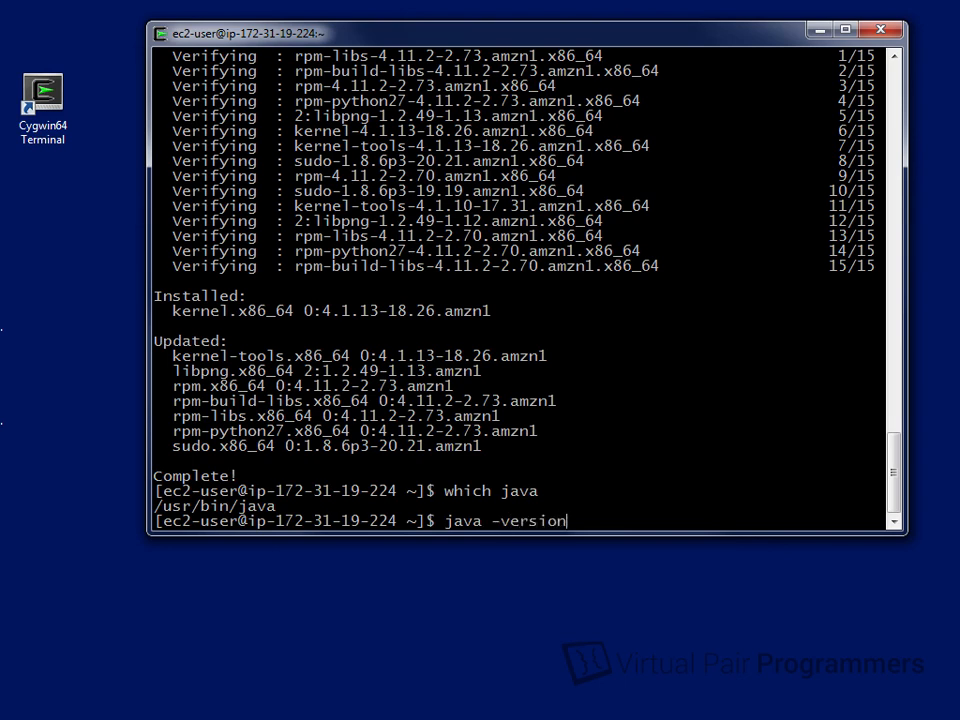
key("Return")
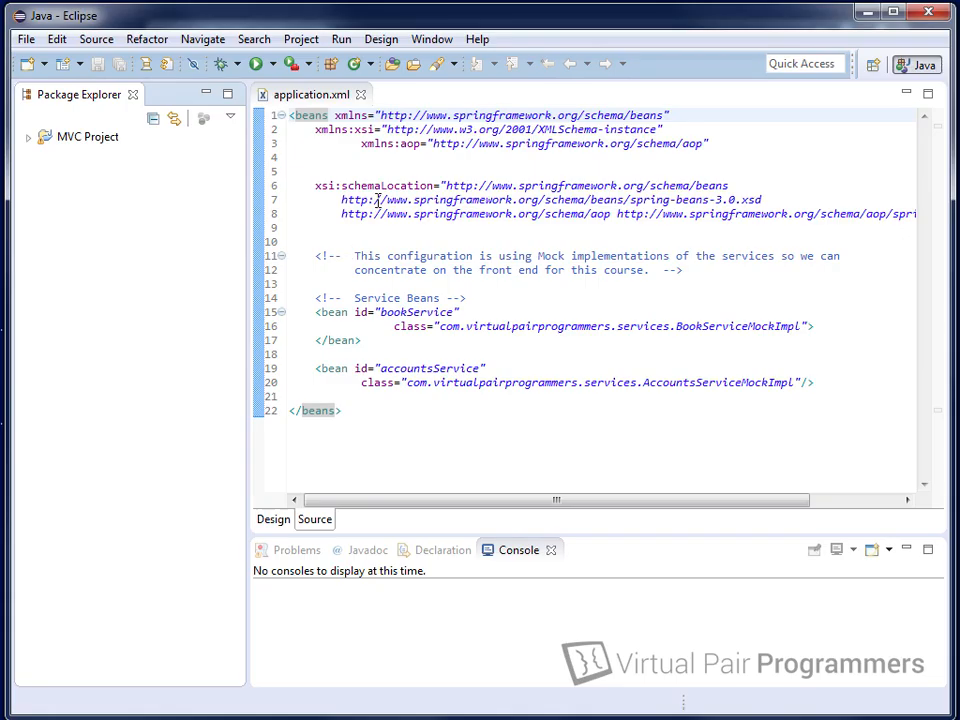
Check the JRE System Library version of MVC Project in Eclipse, and return to the terminal
left_click(28, 139)
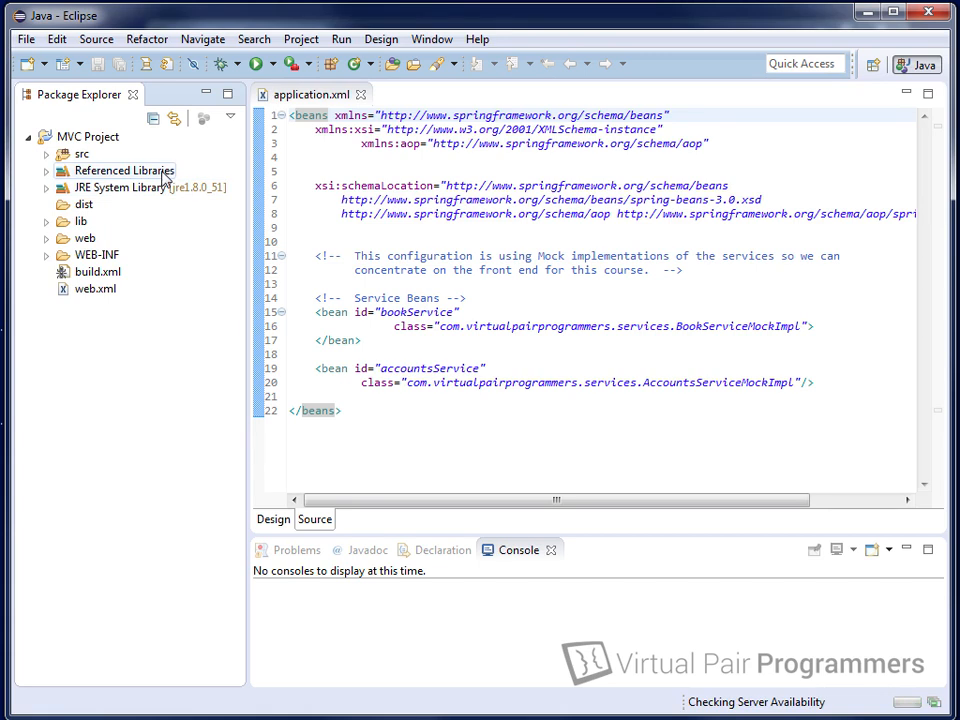
left_click(112, 138)
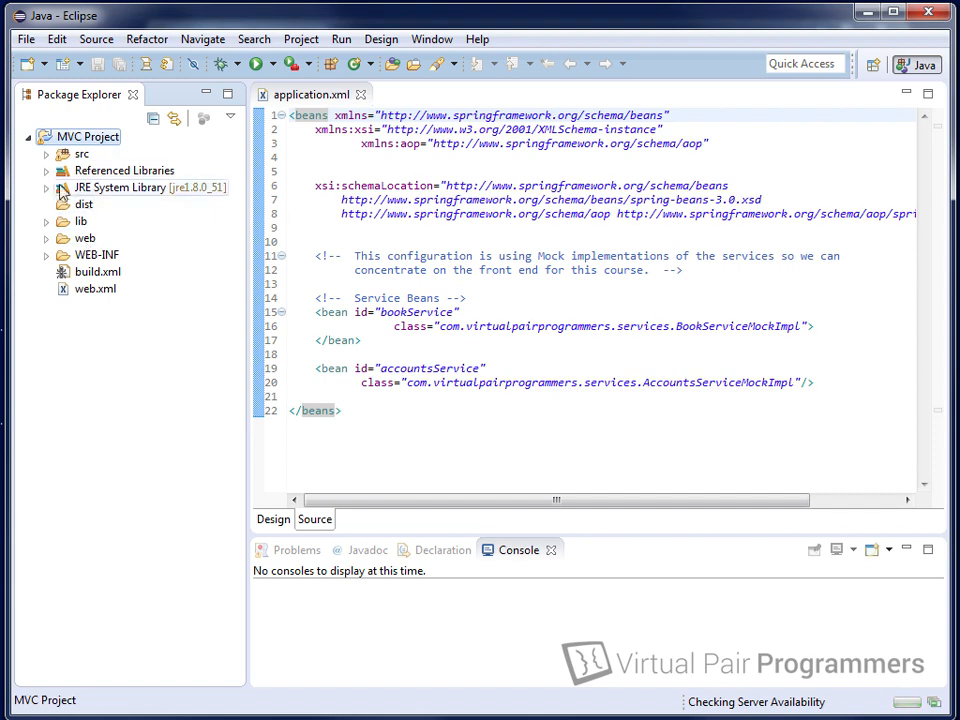
left_click(120, 190)
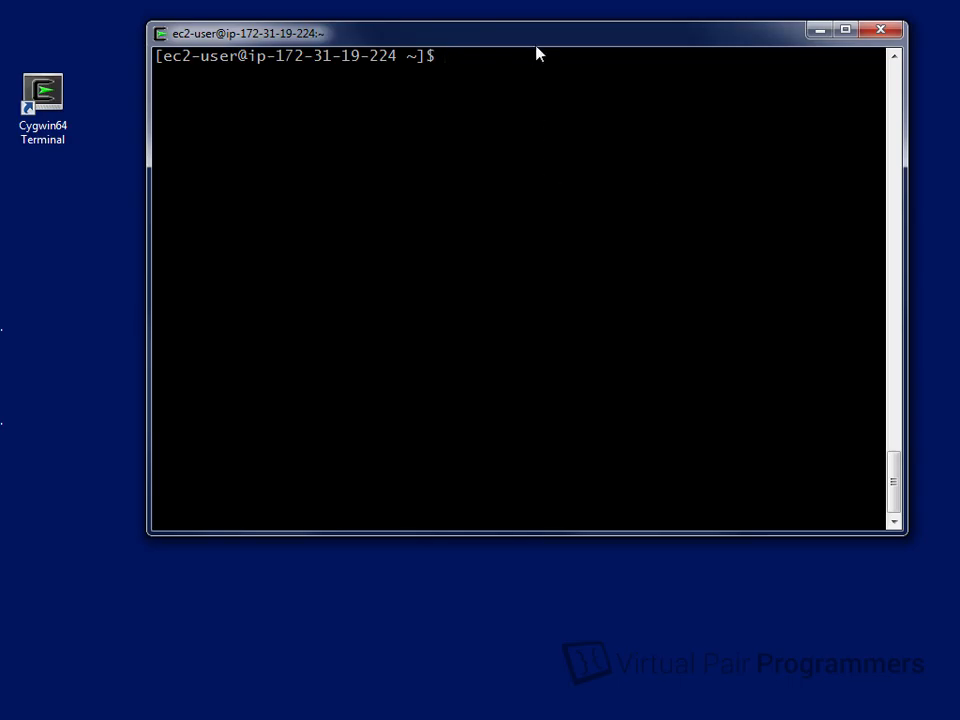
left_click_drag(537, 53, 563, 158)
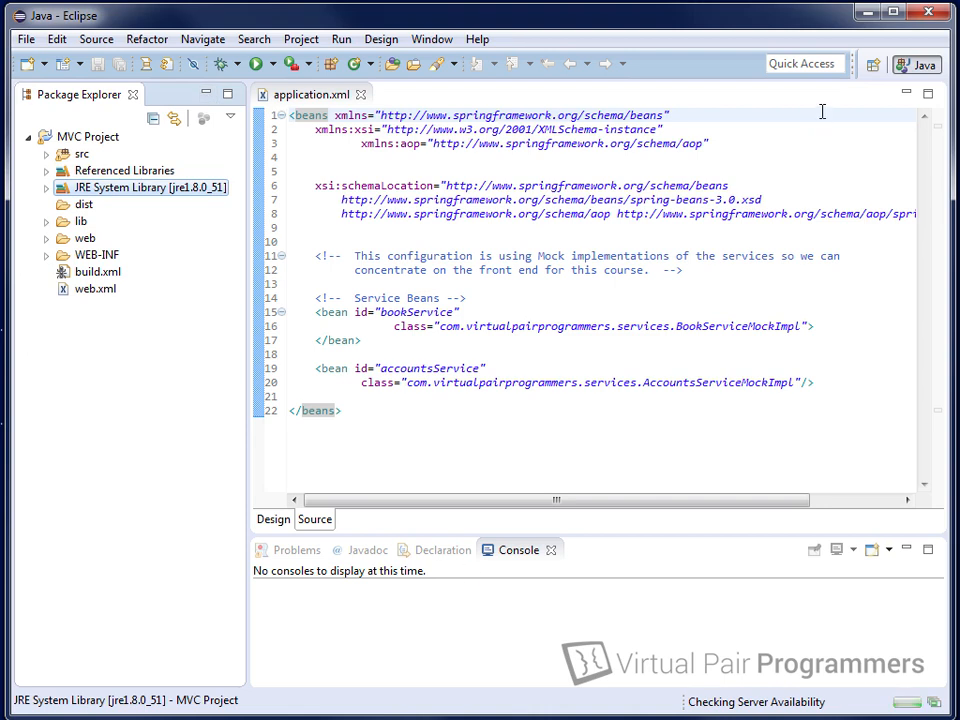
left_click(866, 12)
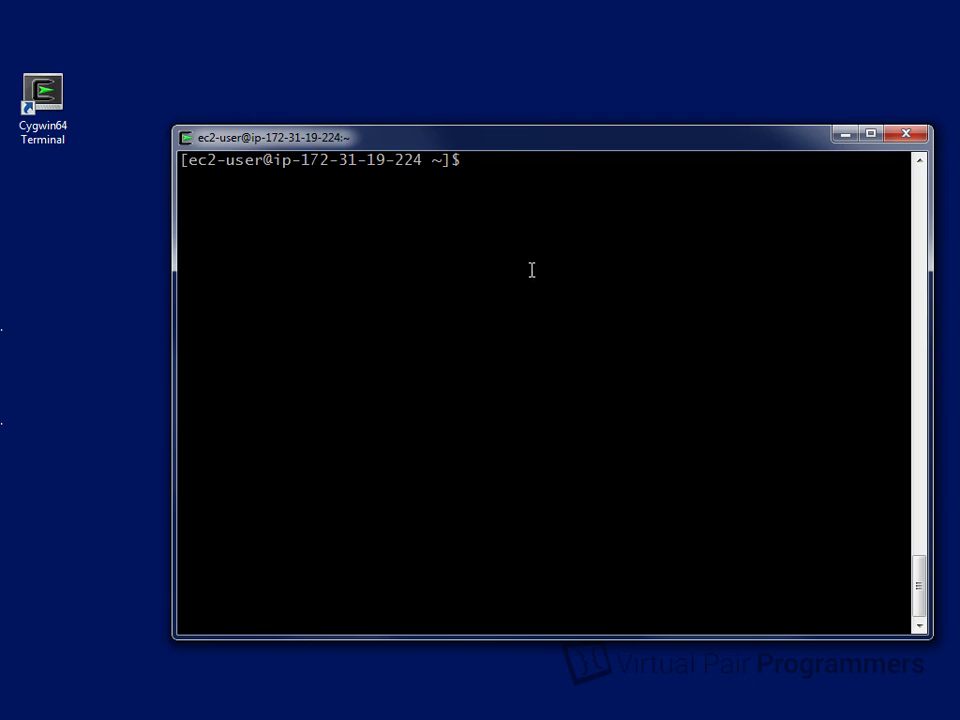
List the installed yum packages, and repeat the listing on a cleared screen filtered with grep for jdk
type("sudo yum list installed")
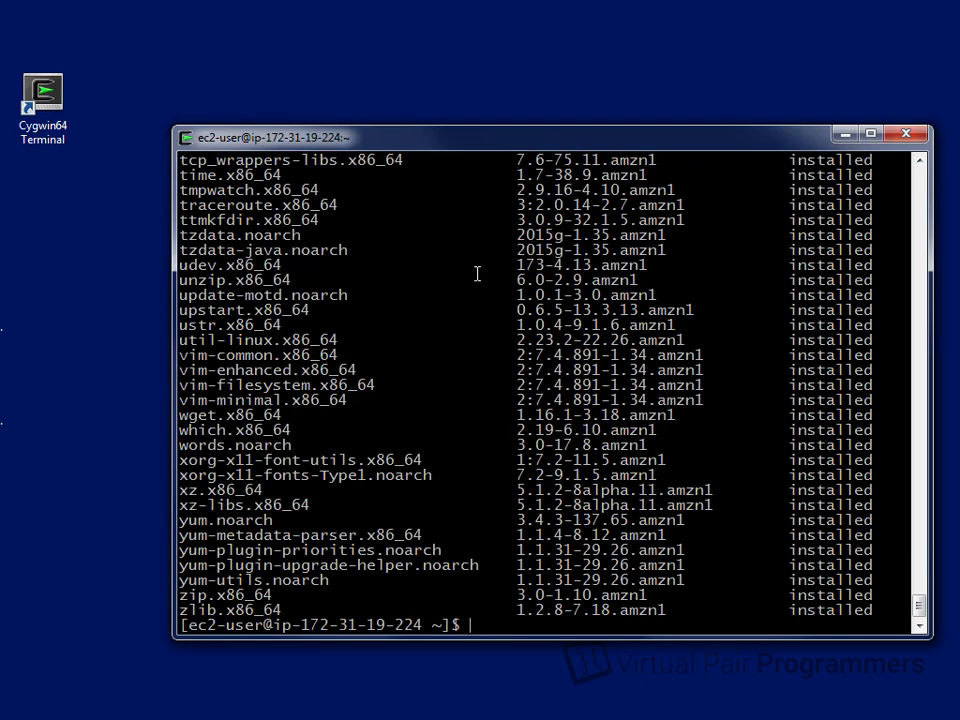
left_click_drag(918, 605, 922, 636)
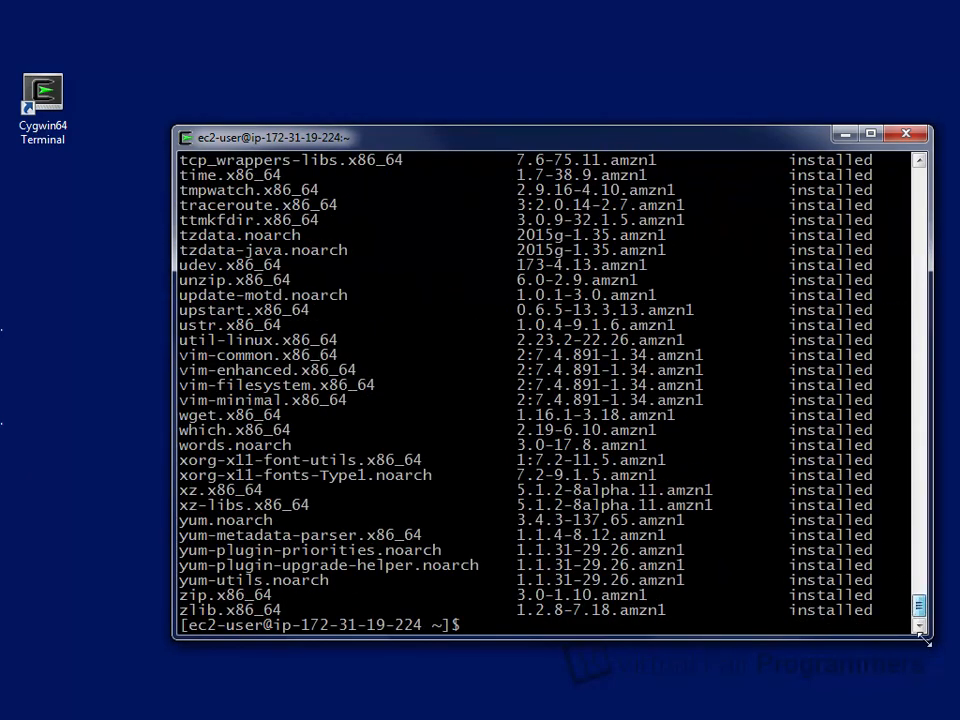
key("Up")
key("Down")
type("clear")
key("Return")
key("Up")
key("Up")
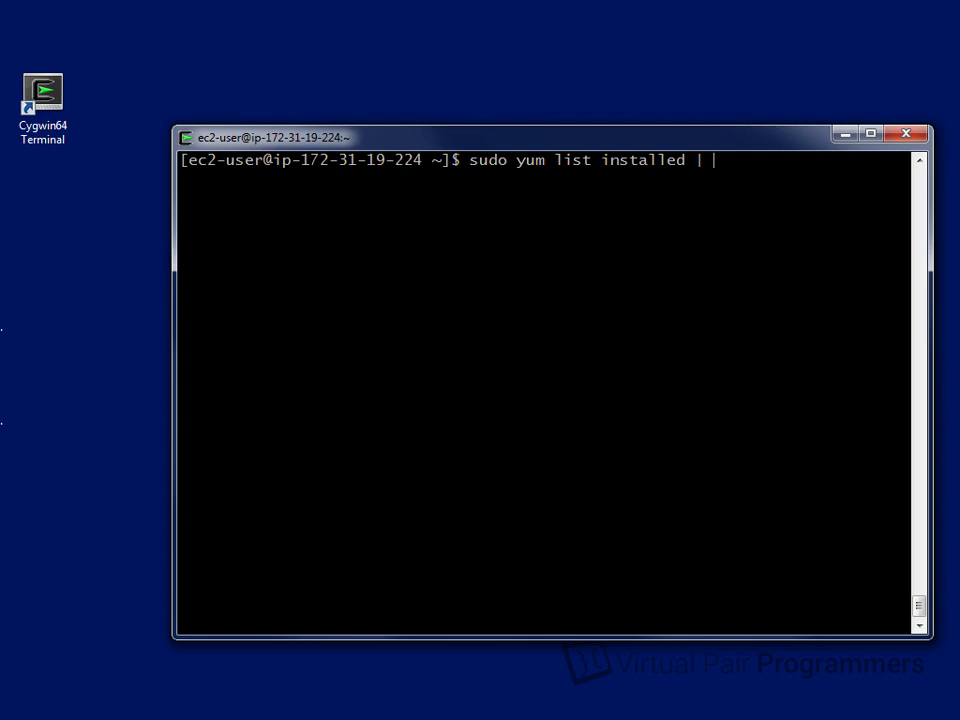
type("| grep jdk")
key("Return")
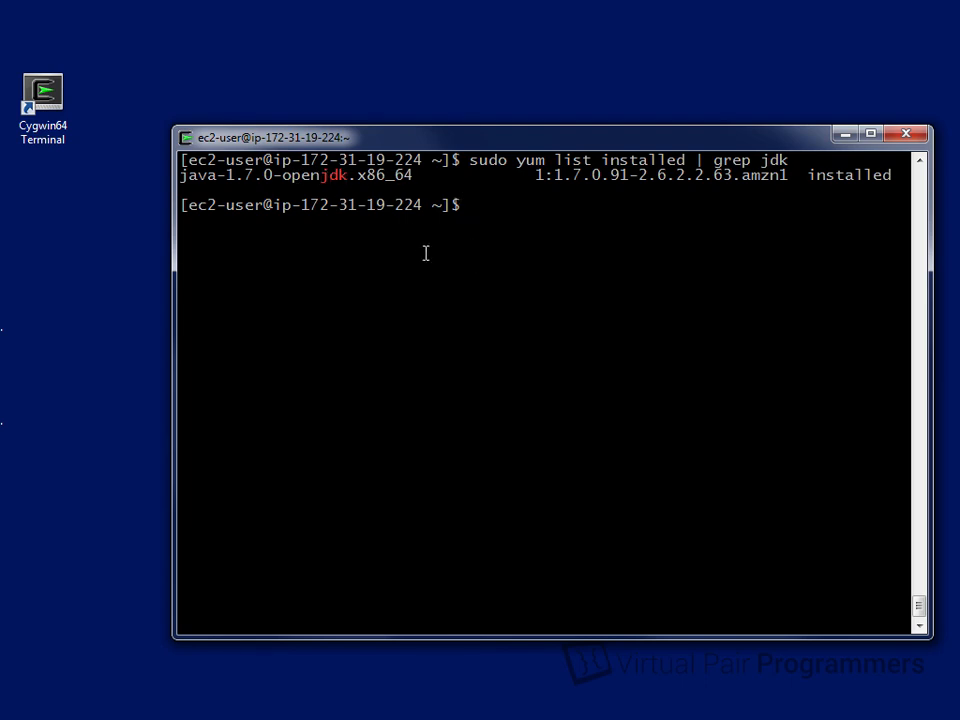
Remove the java-1.7.0-openjdk package and its dependent packages with sudo yum remove, approving the transaction
type("sudo yum remove ")
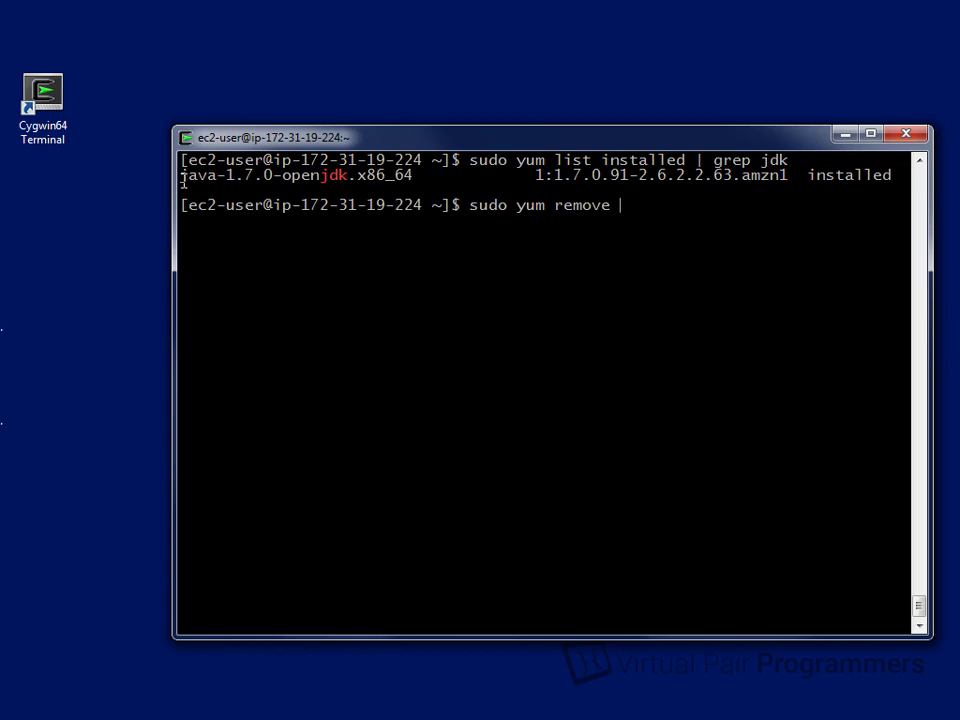
type("java-1.7.0-openjdk")
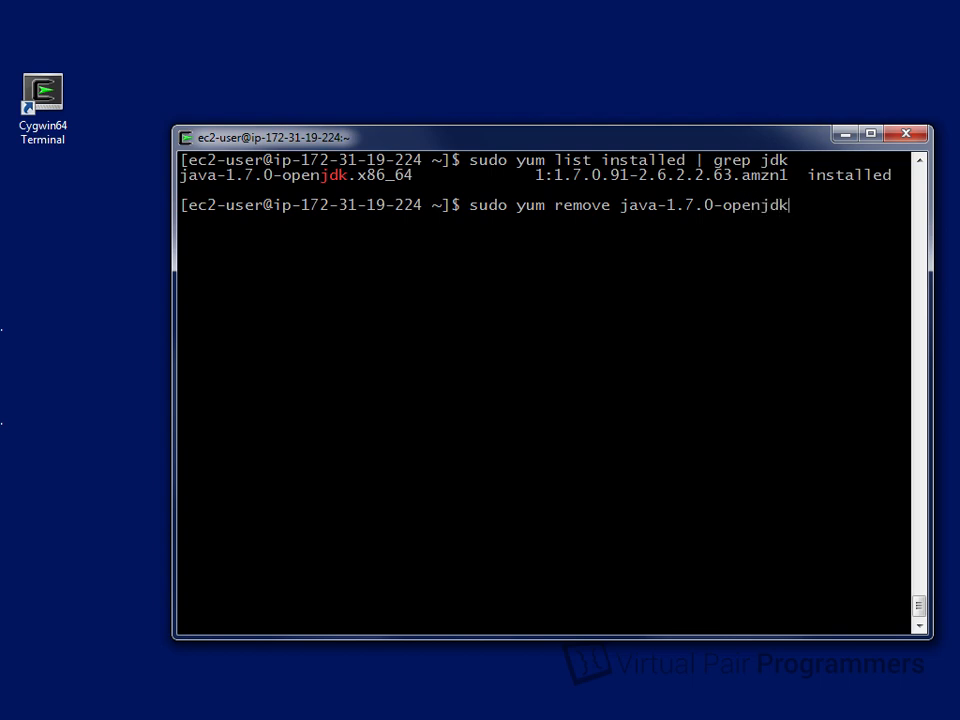
key("Return")
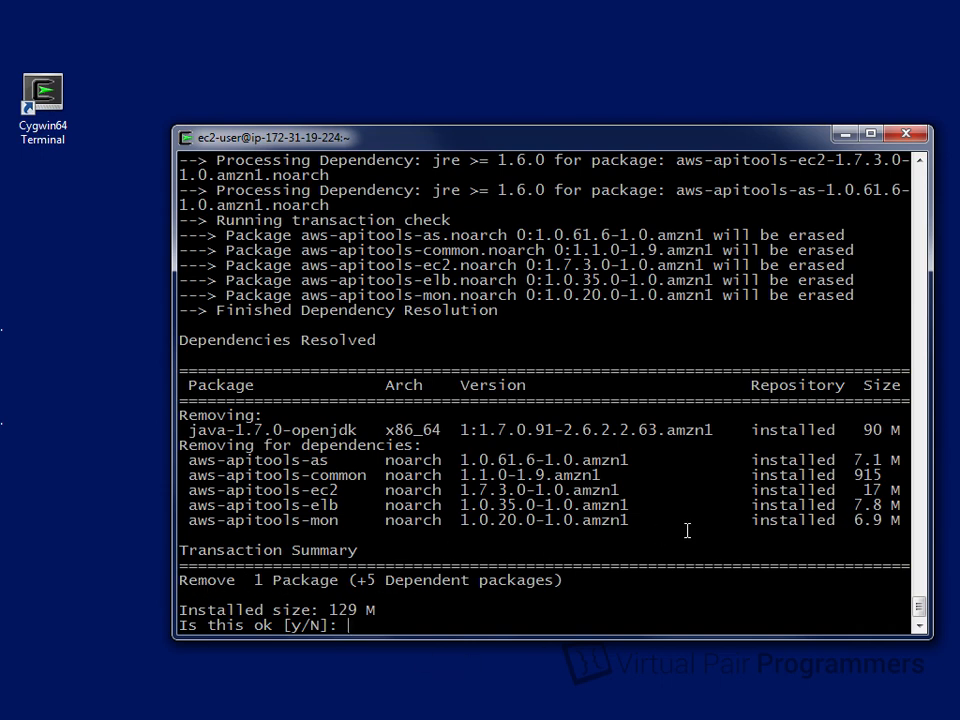
type("y")
key("Return")
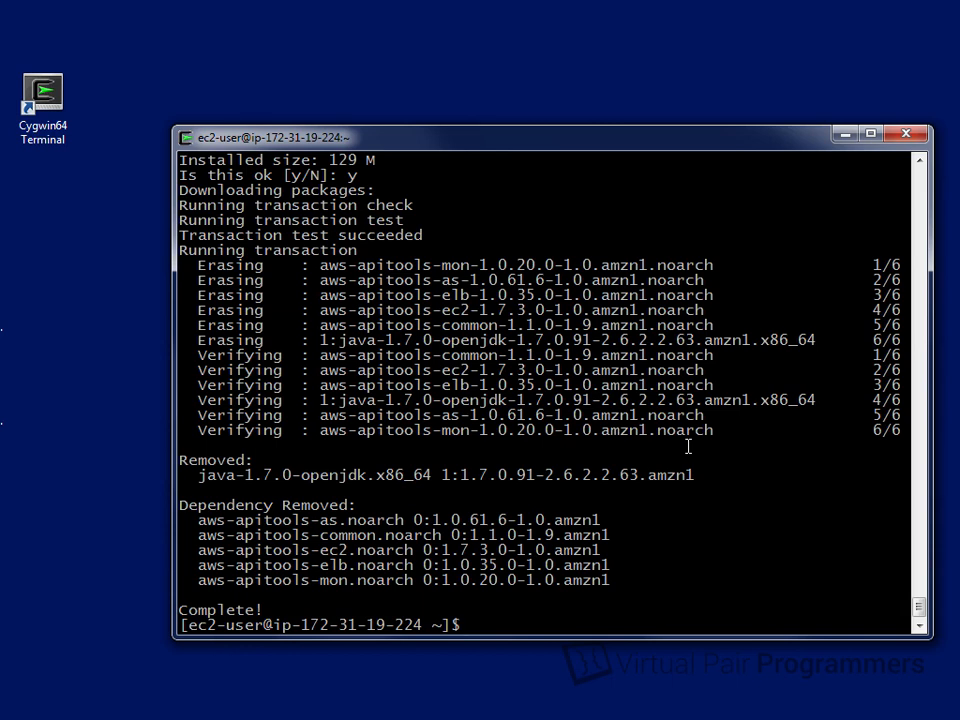
List the available yum packages filtered for jdk, and compare them with the JRE version of MVC Project in Eclipse
type("sudo yum list ")
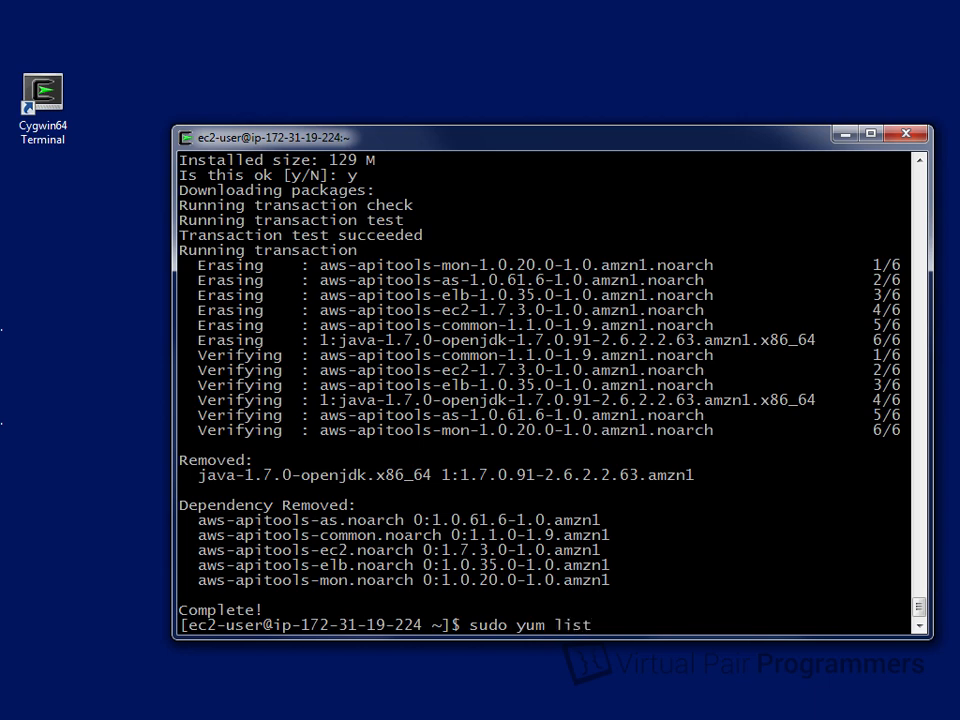
type("available | grep ")
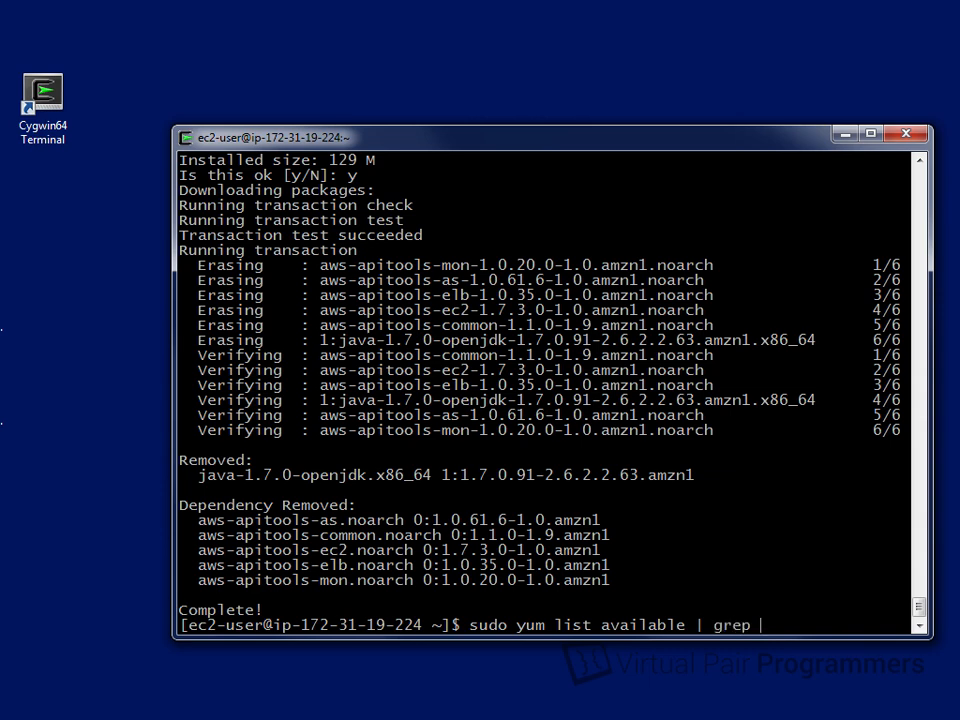
type("jdk")
key("Return")
left_click_drag(919, 609, 919, 613)
scroll(510, 240, "up", 1)
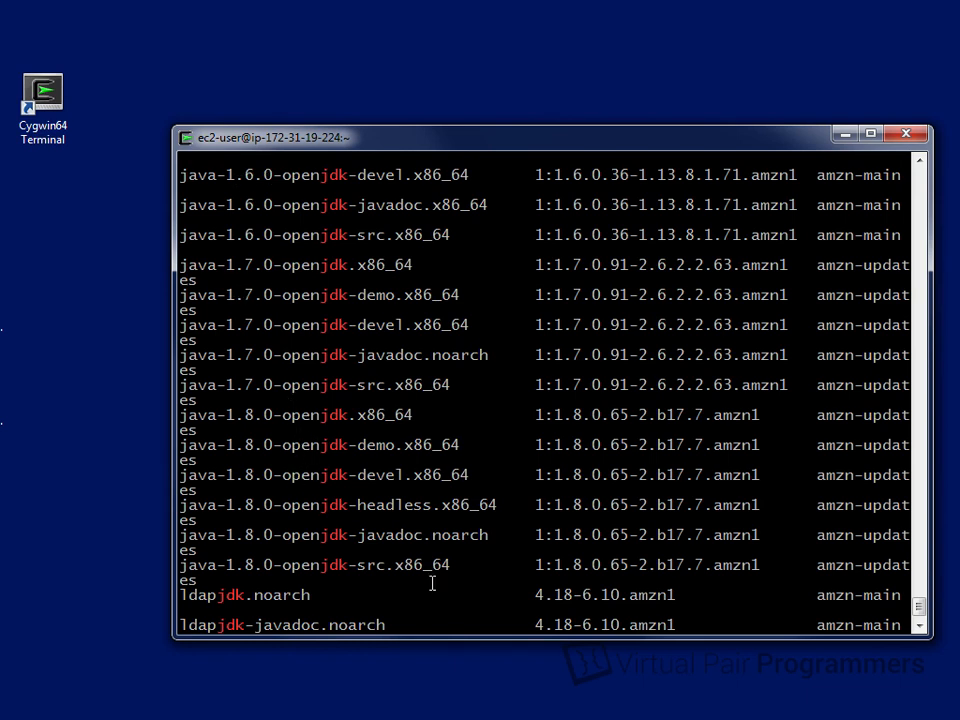
left_click(919, 626)
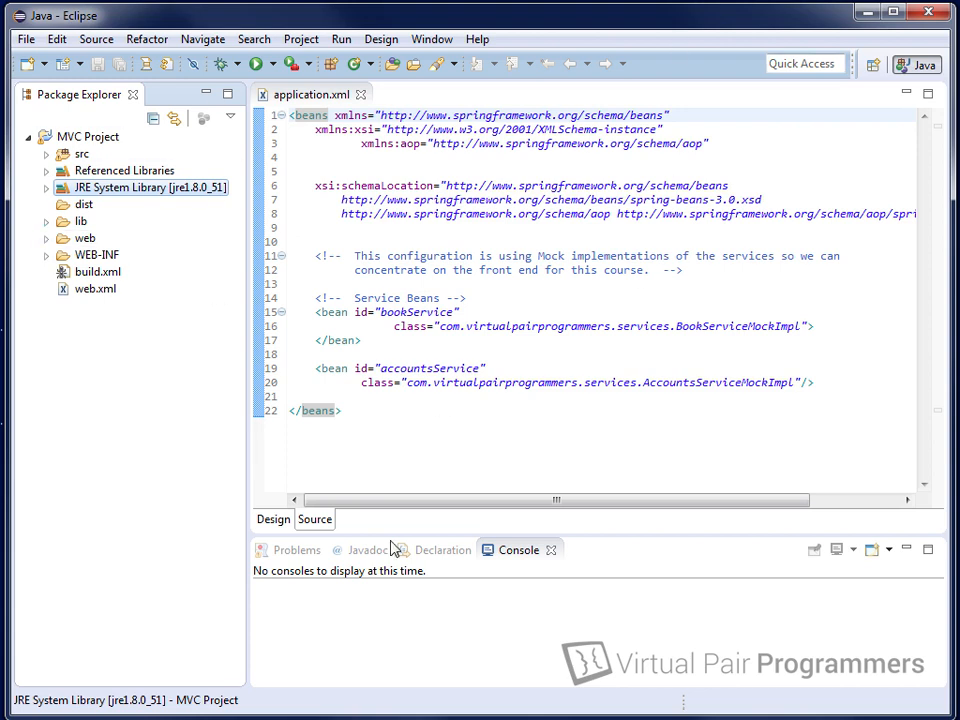
left_click(866, 12)
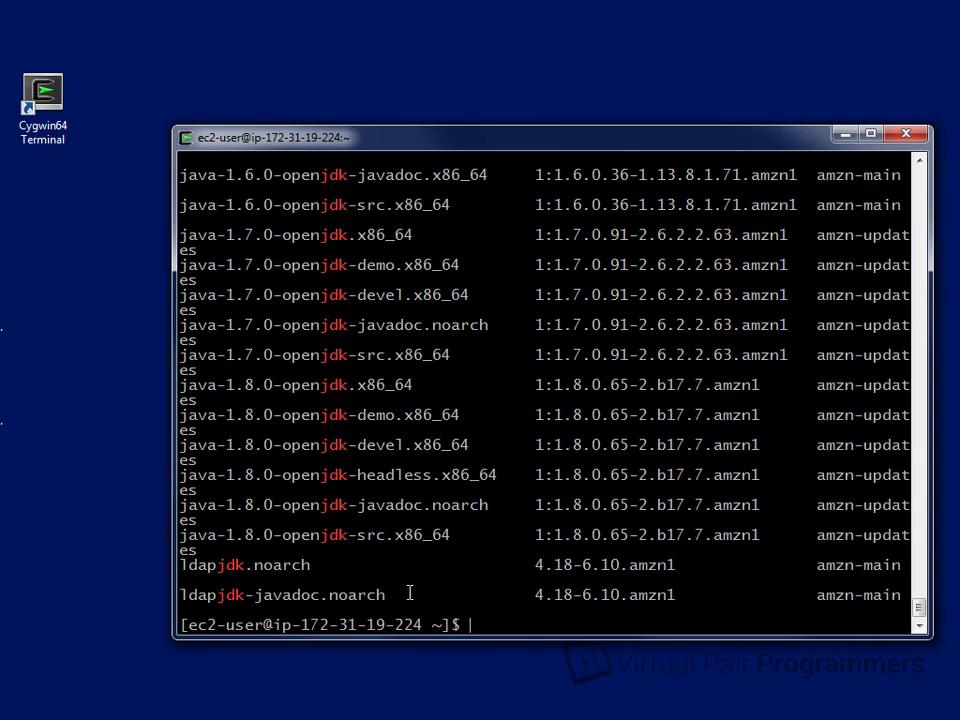
Install the java-1.8.0-openjdk package with sudo yum install, approving the transaction, and check the active Java version
left_click(350, 718)
type("sudo yum install ")
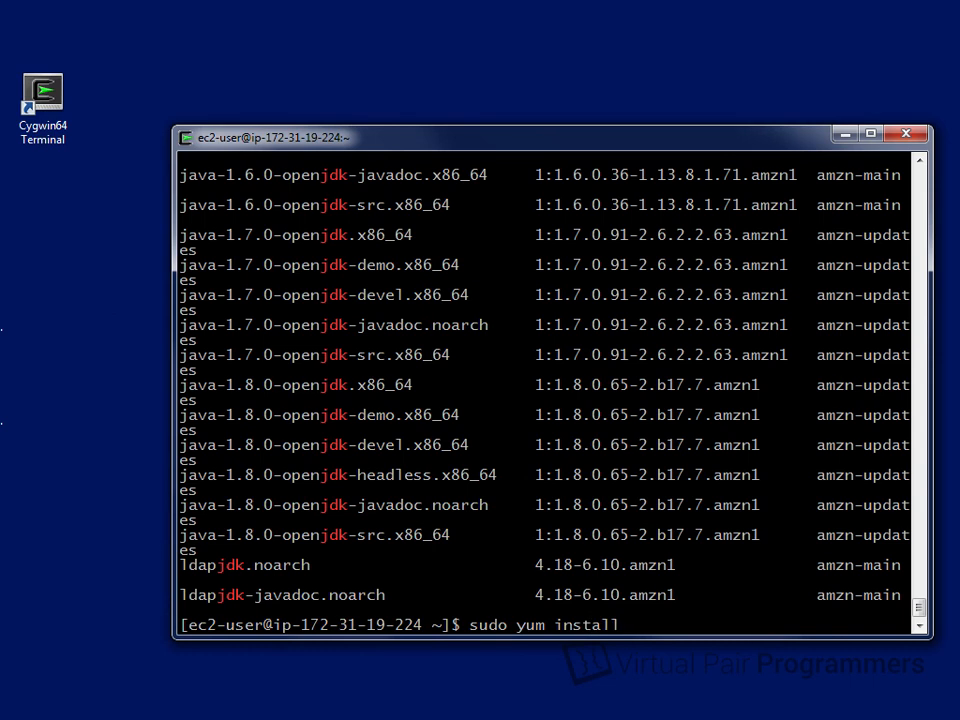
type("java-1.8.0-openjdk")
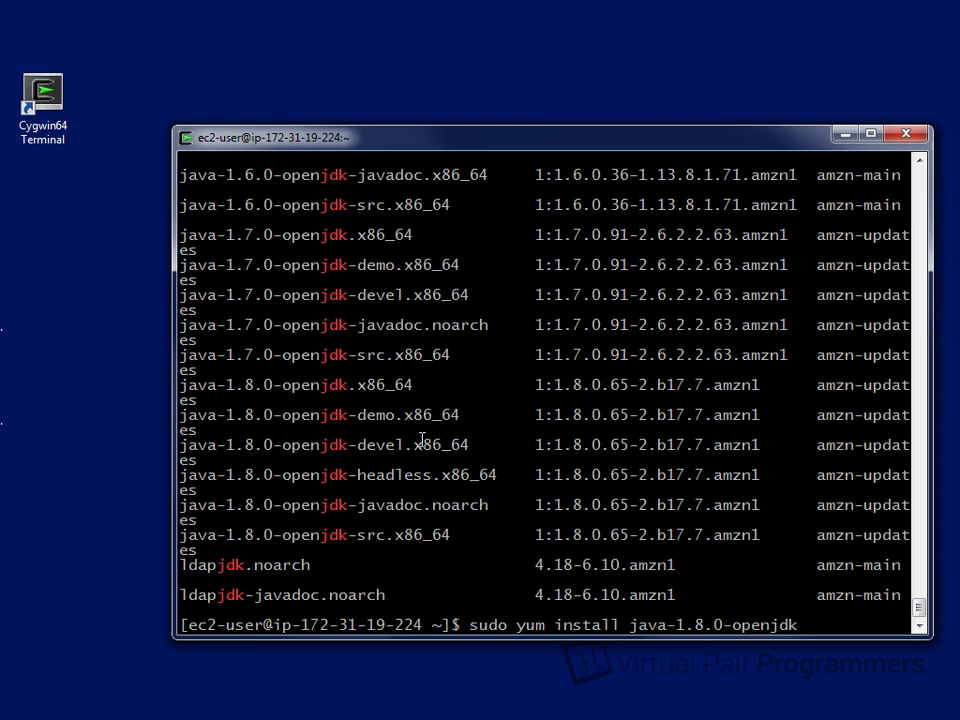
key("Return")
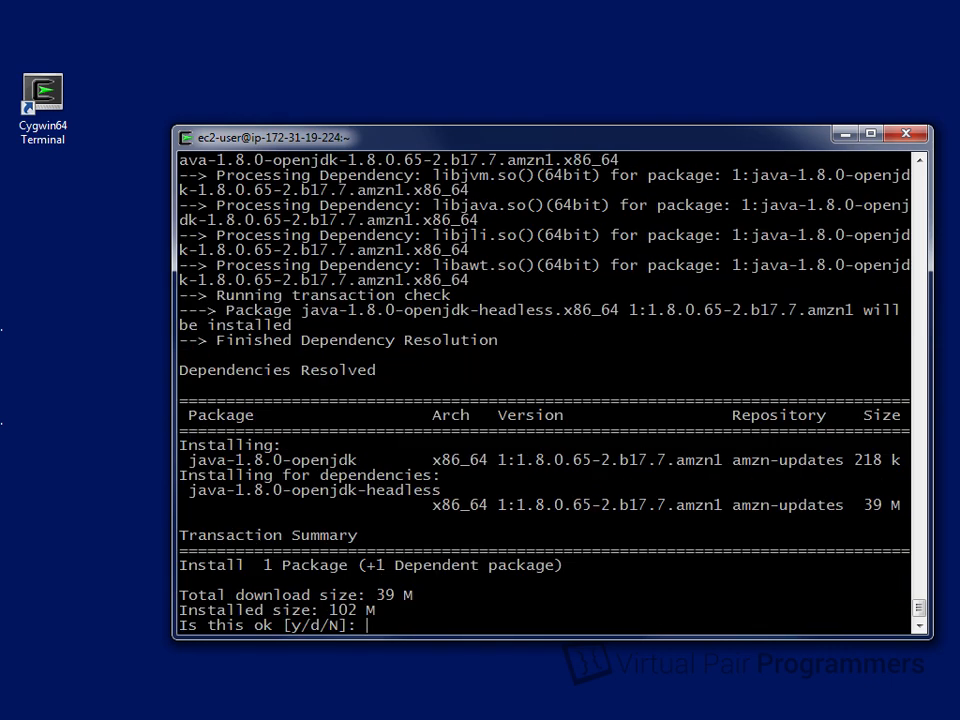
type("y")
key("Return")
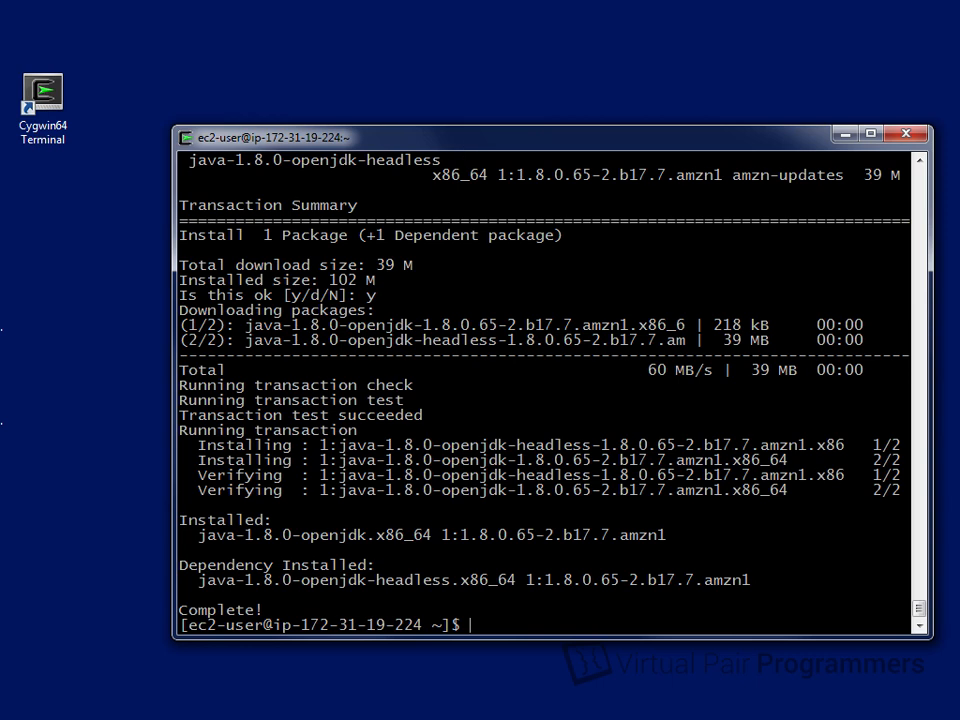
type("java -version")
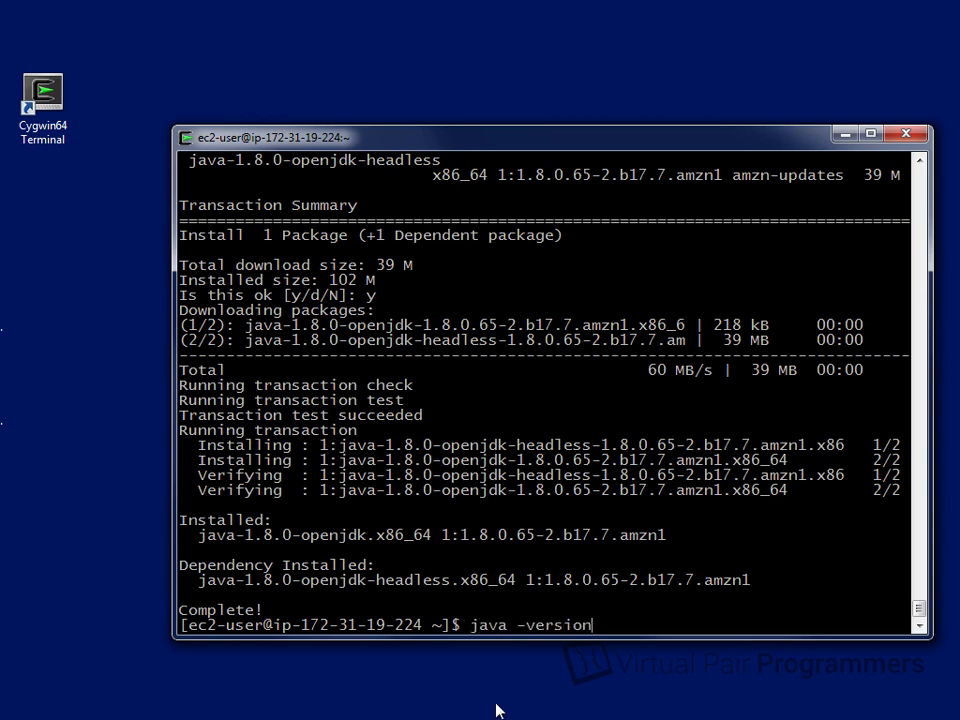
key("Return")
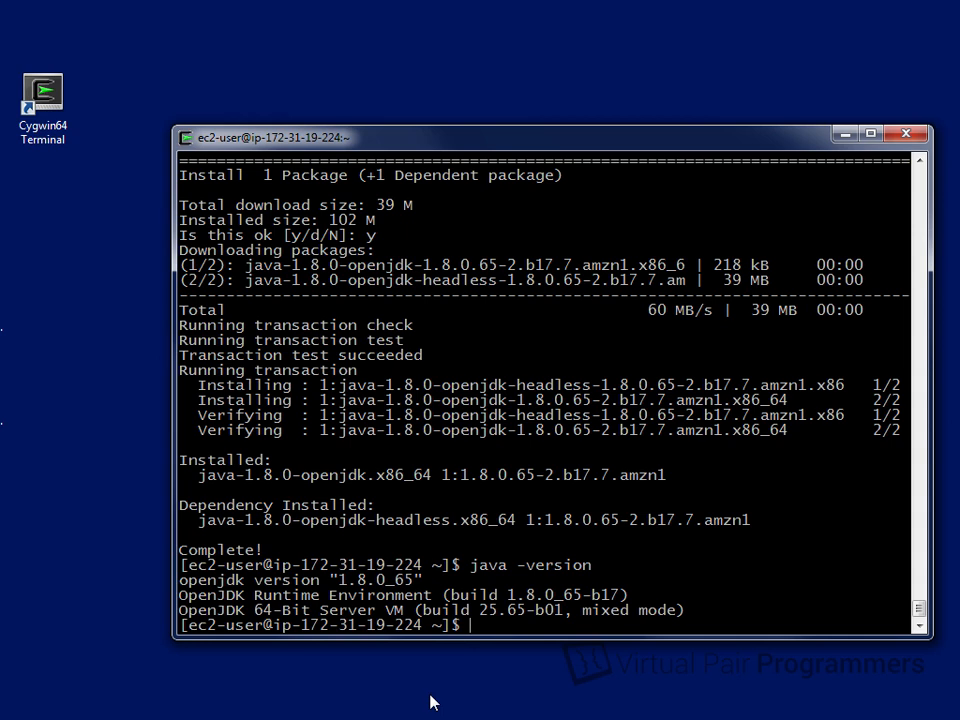
List the available yum packages filtered with grep for tomcat, and review the whole listing
key("Up")
key("Up")
key("Up")
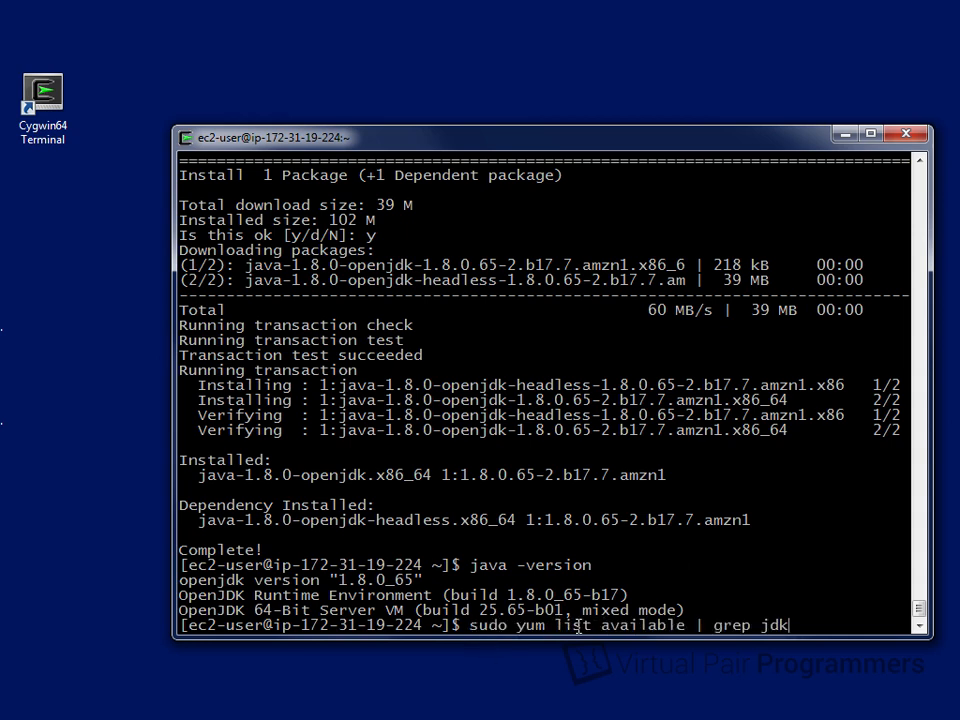
key("BackSpace")
key("BackSpace")
key("BackSpace")
type("tomcat")
key("Return")
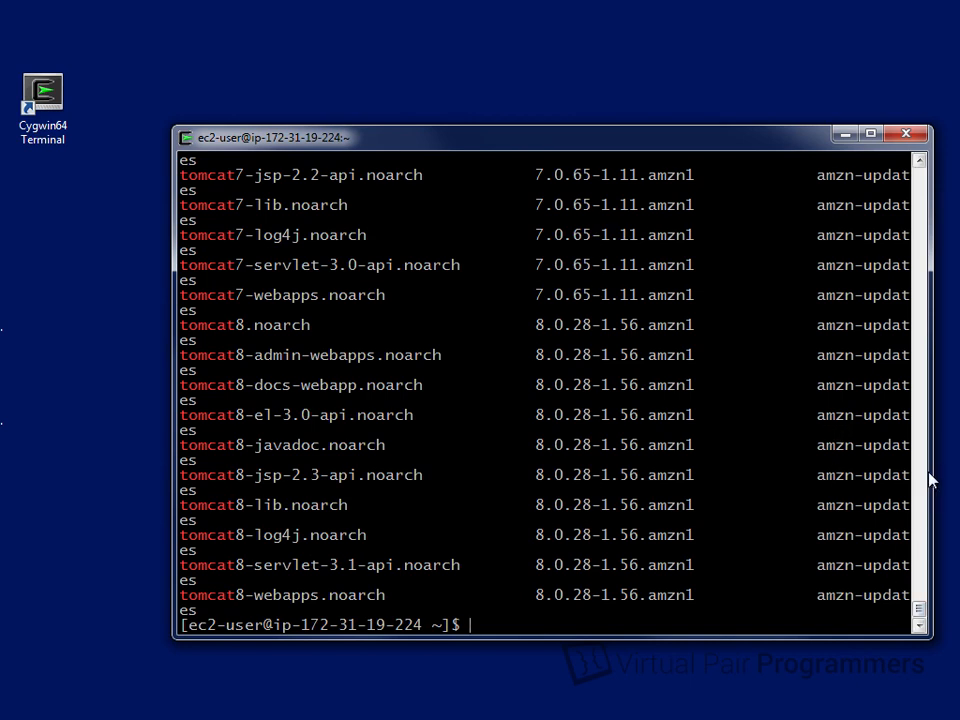
scroll(926, 478, "up", 10)
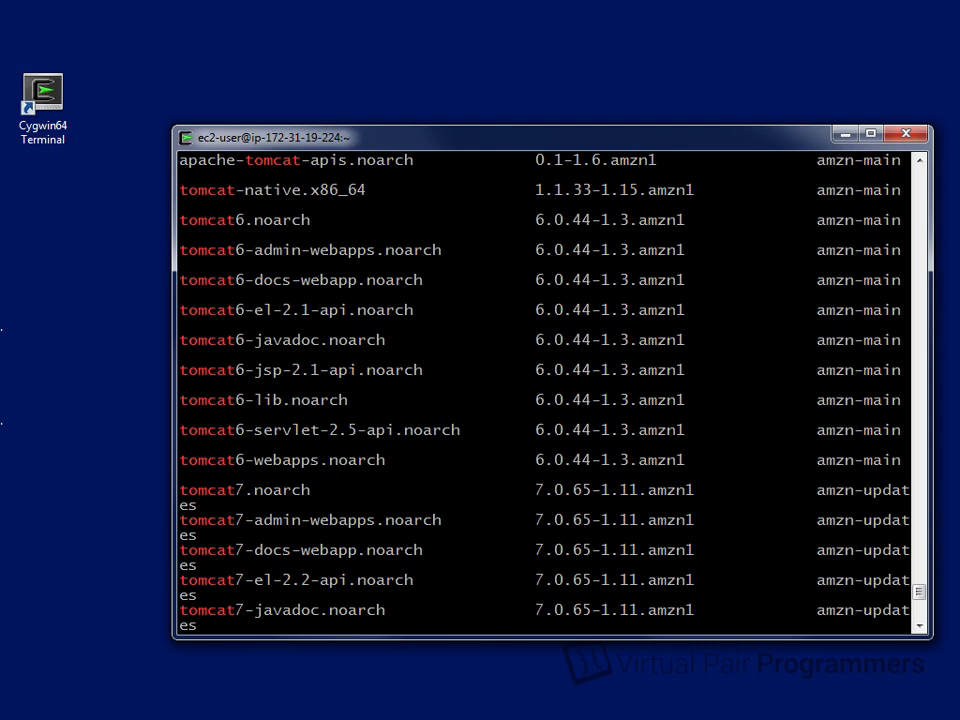
scroll(926, 621, "down", 10)
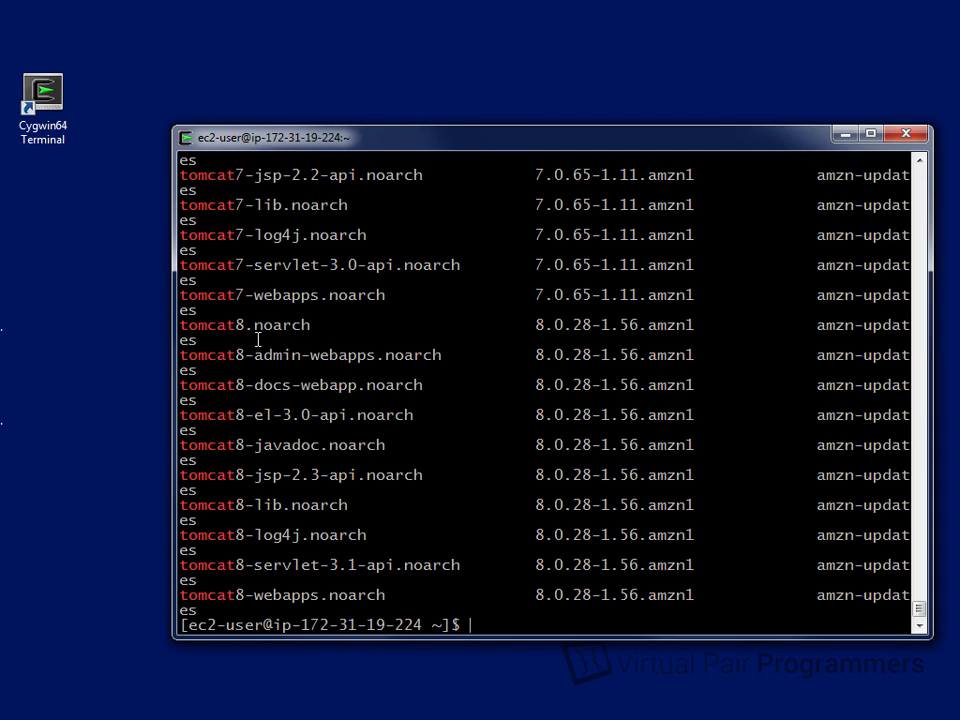
Install the tomcat8 package and its dependencies with sudo yum install, approving the transaction
type("sudo yum insta")
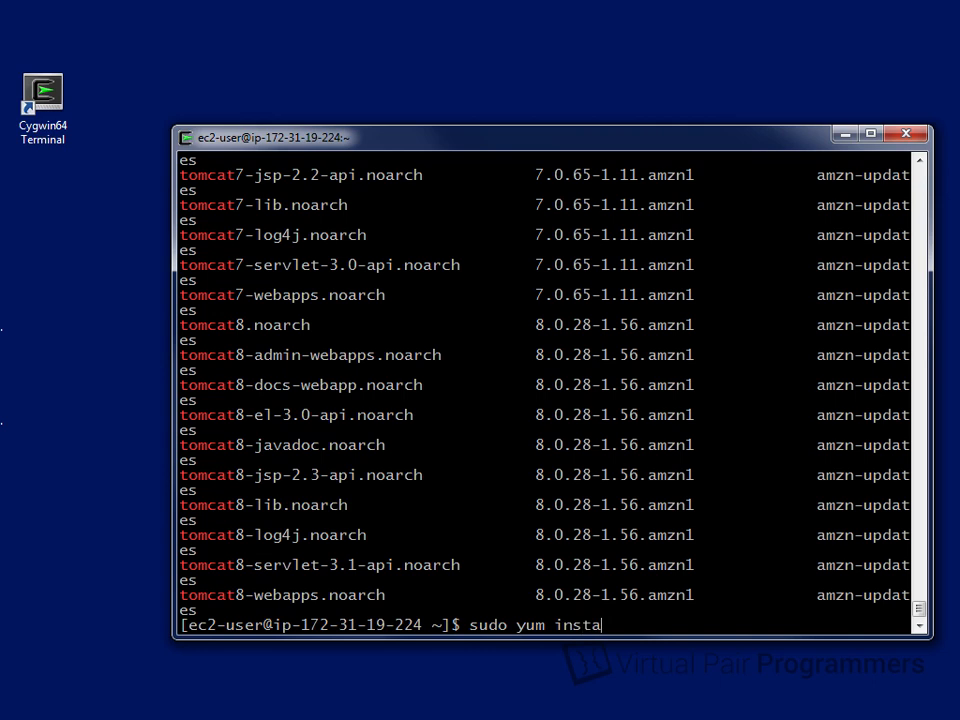
type("ll tomcat8")
key("Return")
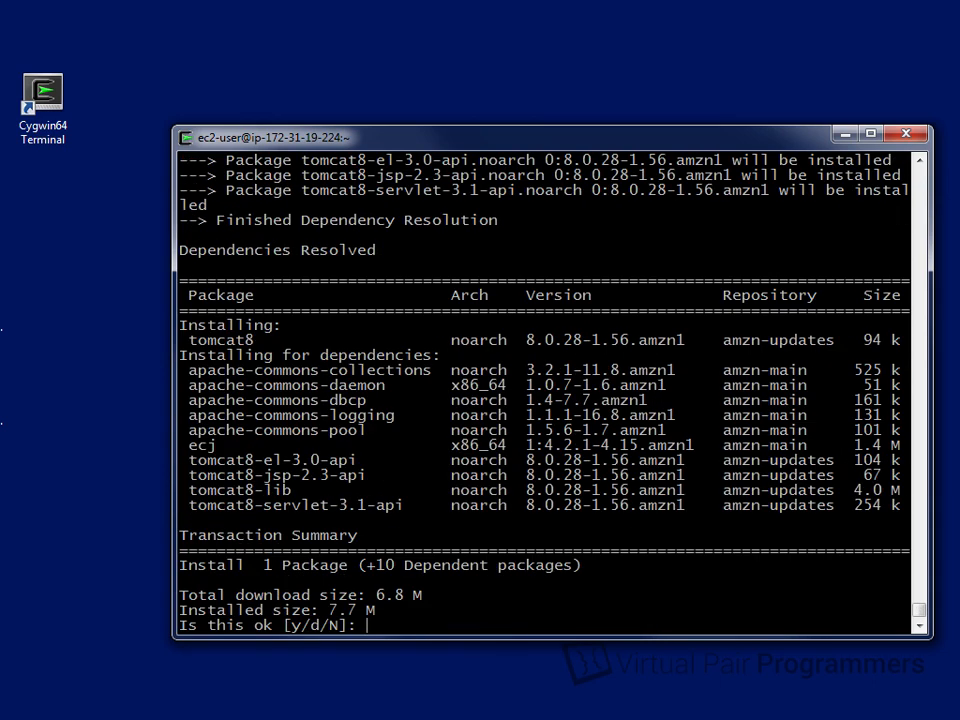
type("y")
key("Return")
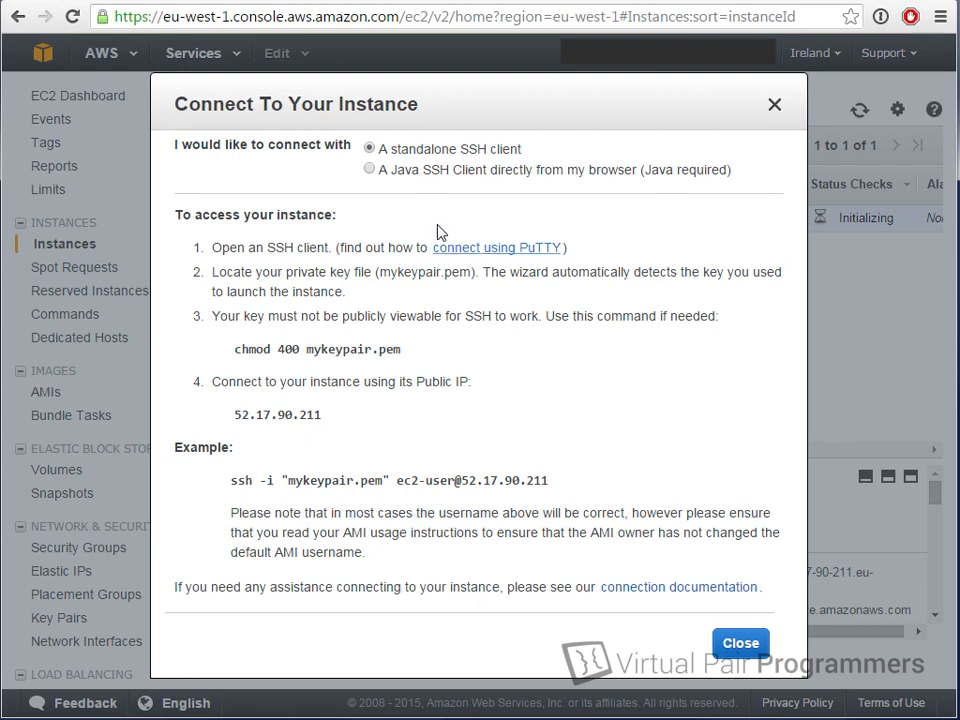
Copy the instance's public IP from the EC2 connection instructions and try it in a new browser tab, first alone, then with port 8080
double_click(466, 480)
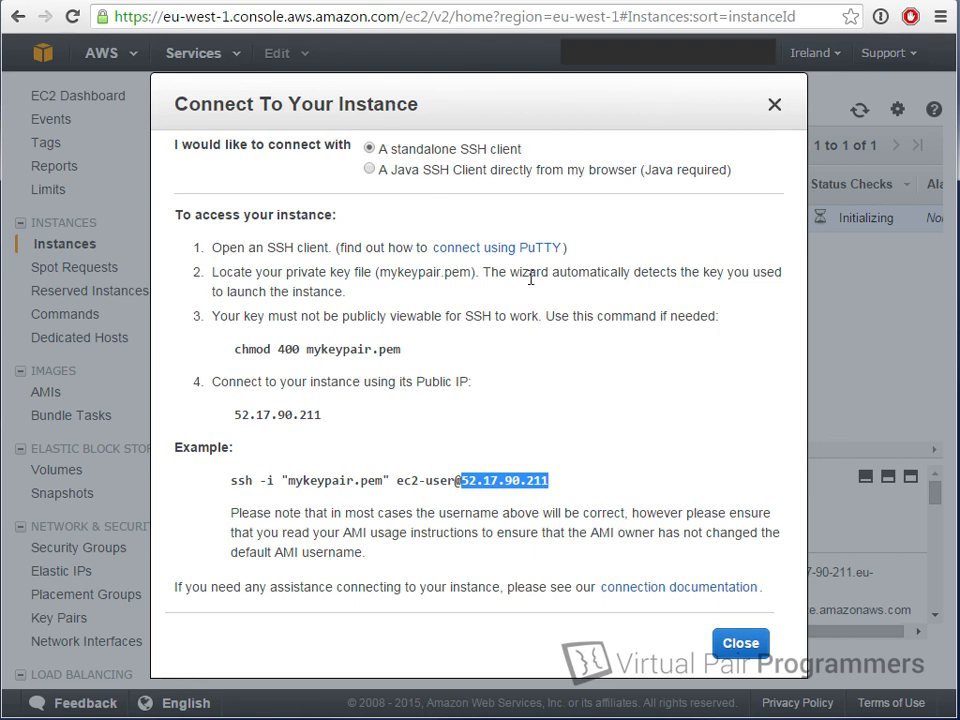
right_click(483, 482)
left_click(519, 498)
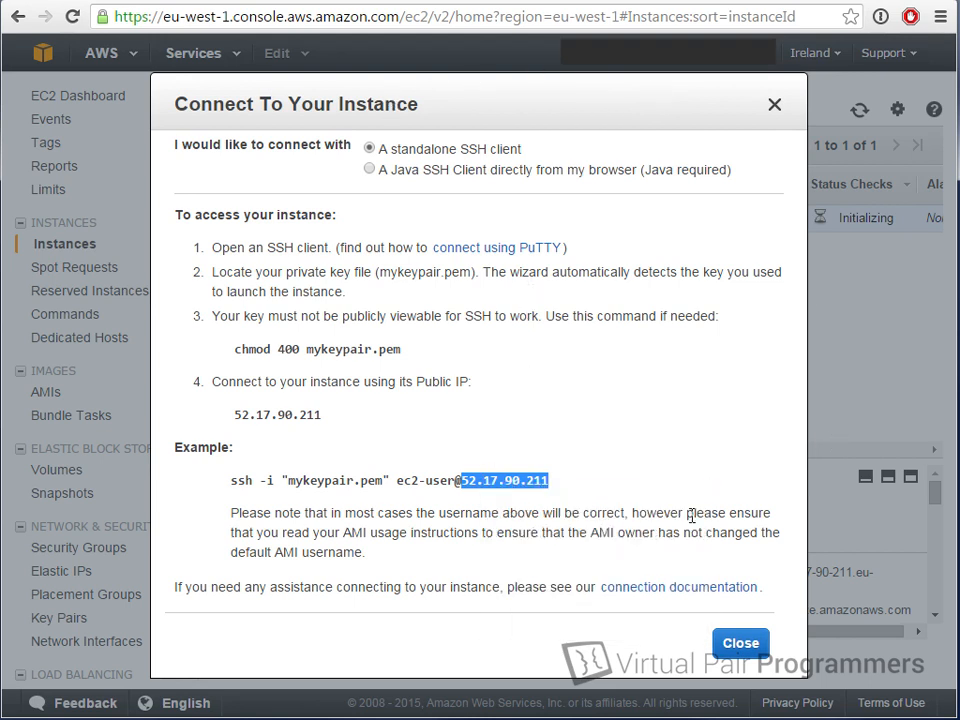
left_click(739, 655)
key("ctrl+t")
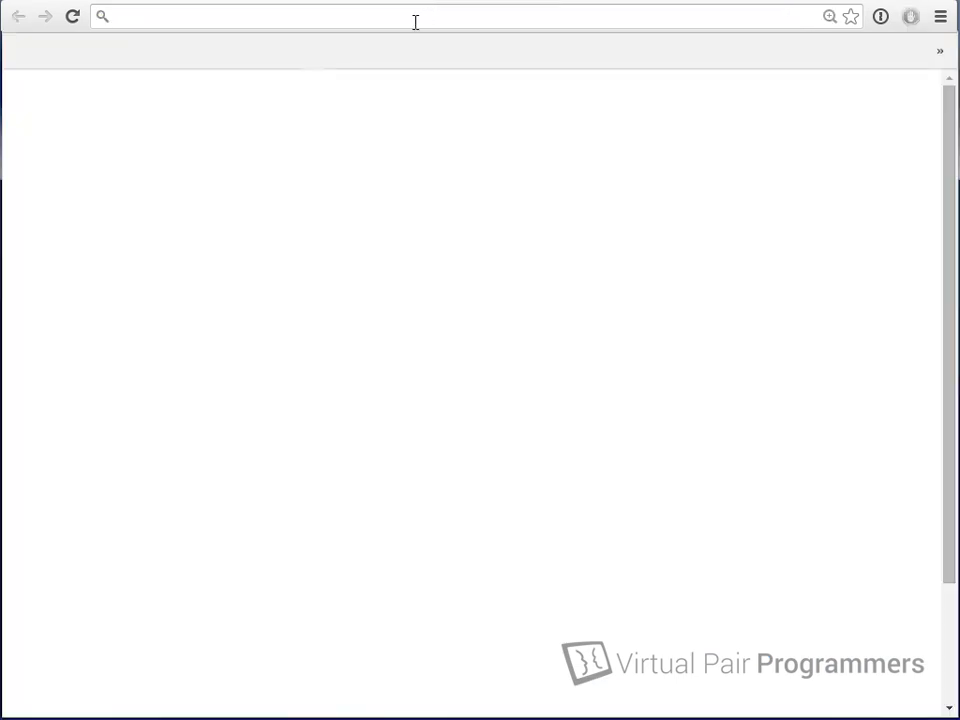
key("ctrl+v")
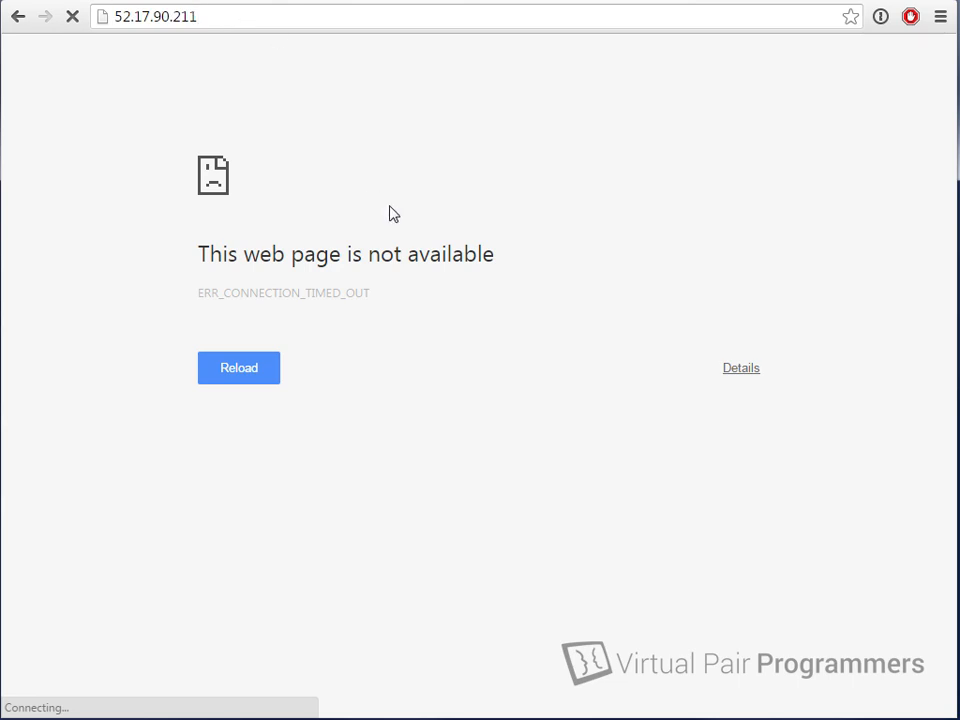
type(":8080")
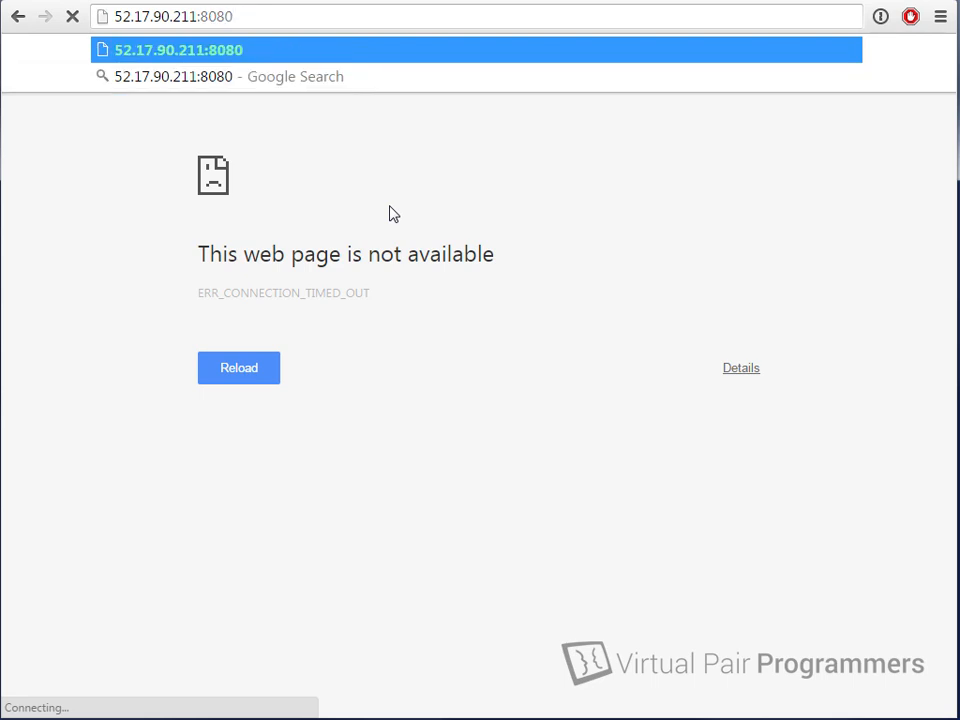
key("Return")
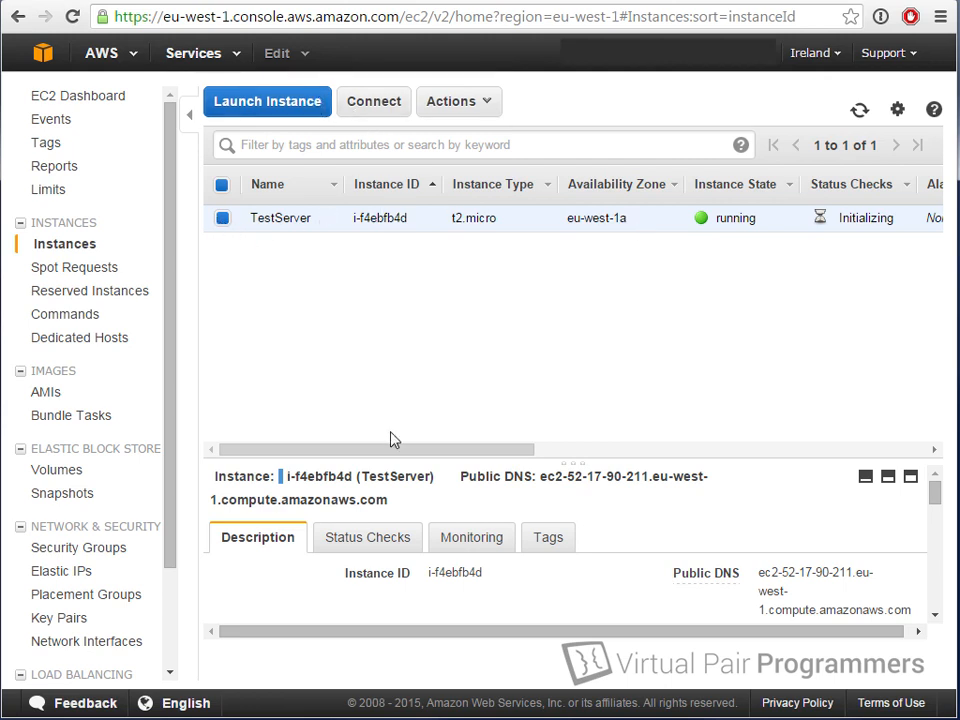
Open TestServer's security group launch-wizard-1 in the EC2 console and examine its outbound and inbound rules
left_click_drag(360, 456, 767, 390)
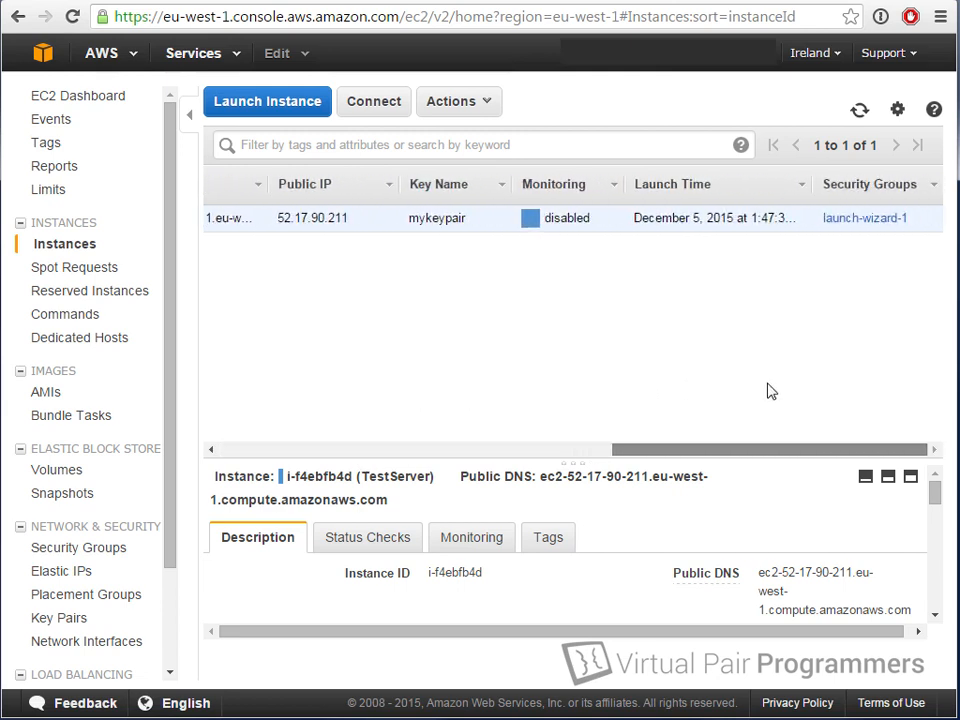
left_click(866, 225)
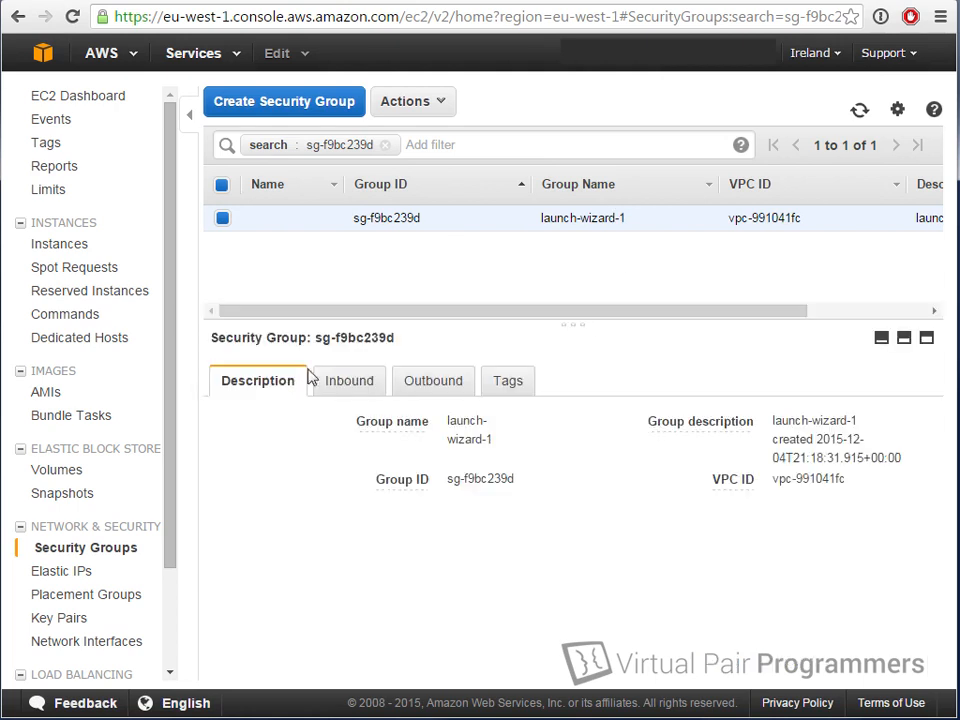
left_click(341, 388)
left_click(424, 398)
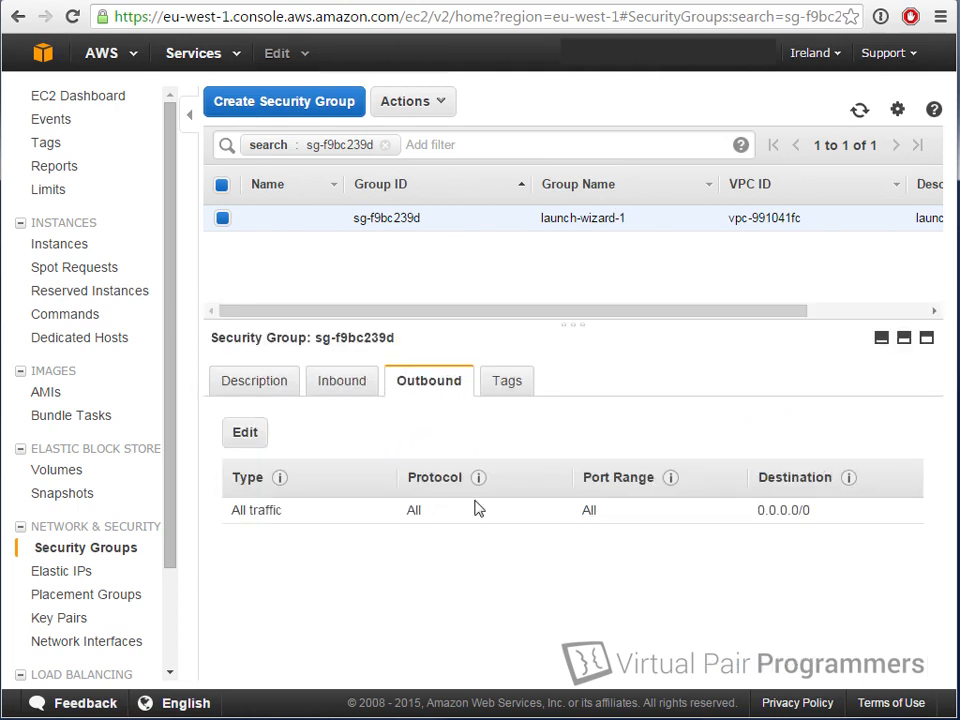
left_click(349, 390)
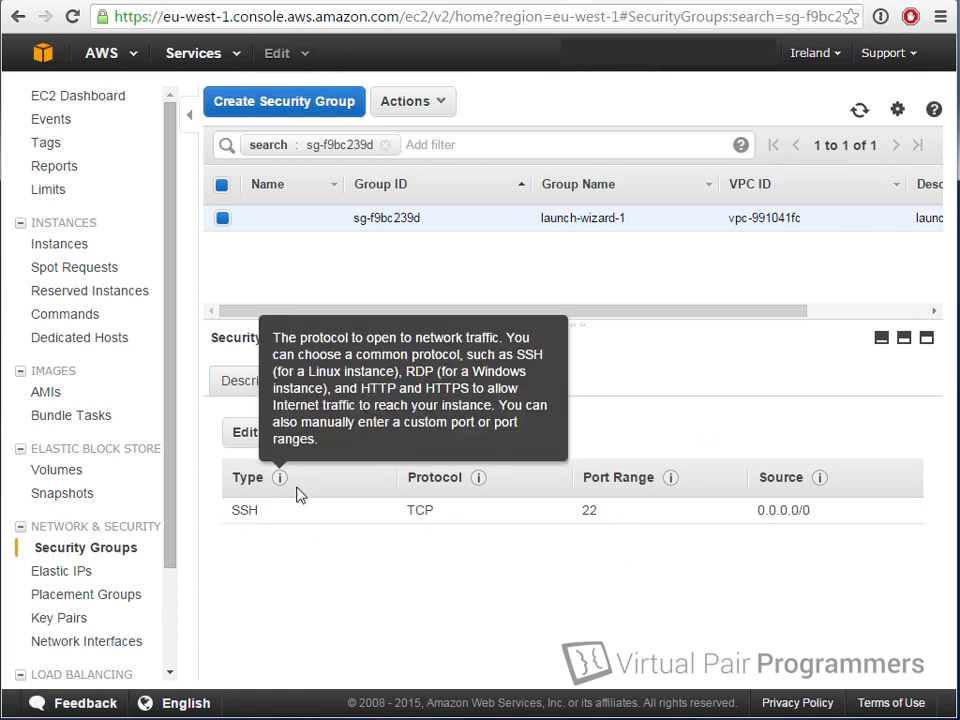
key("alt+Tab")
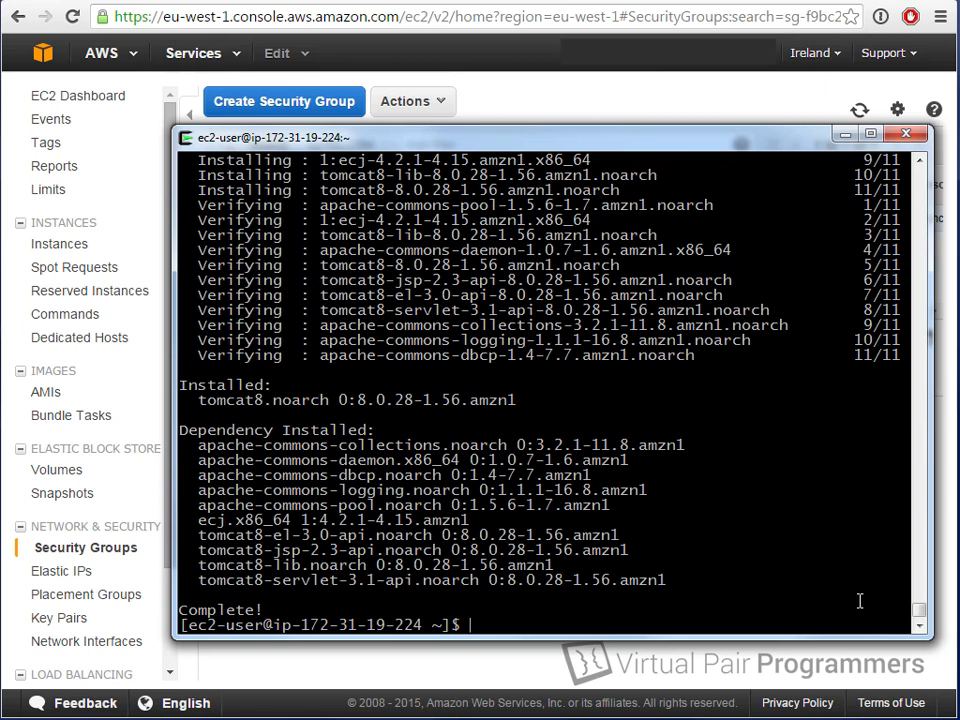
left_click(845, 133)
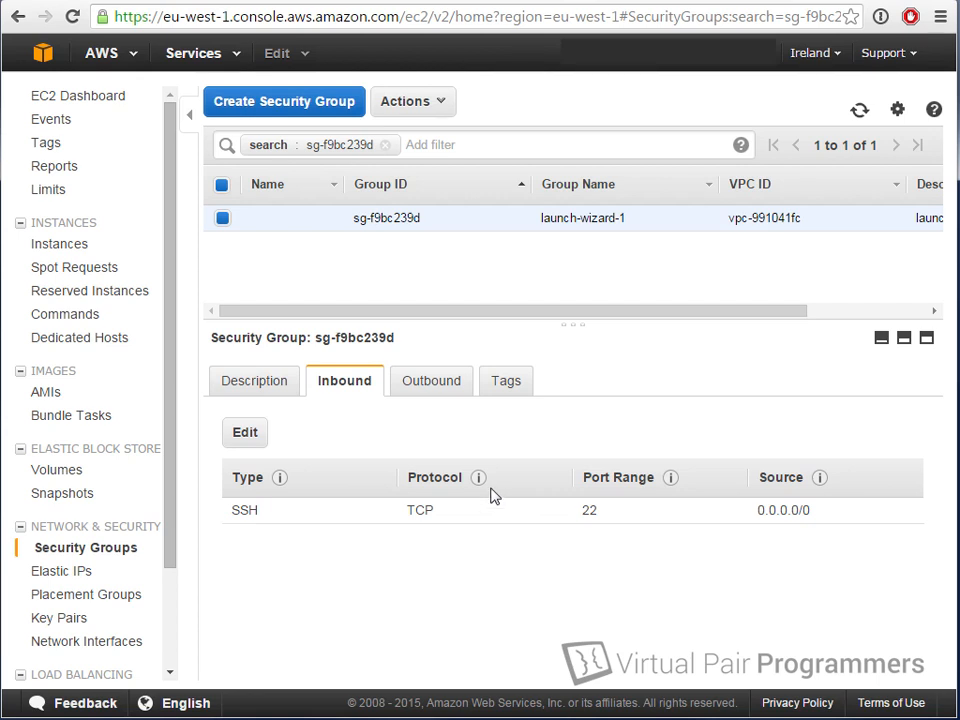
Edit the inbound rules of launch-wizard-1 and change the existing SSH rule's type to HTTP
left_click(246, 436)
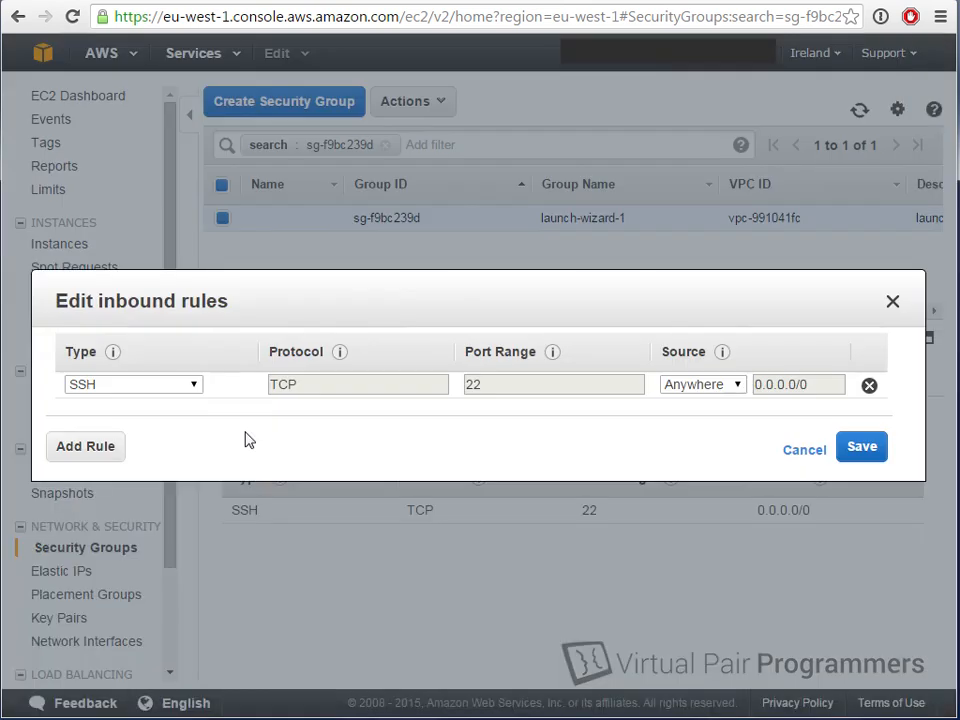
mouse_move(114, 356)
left_click(186, 386)
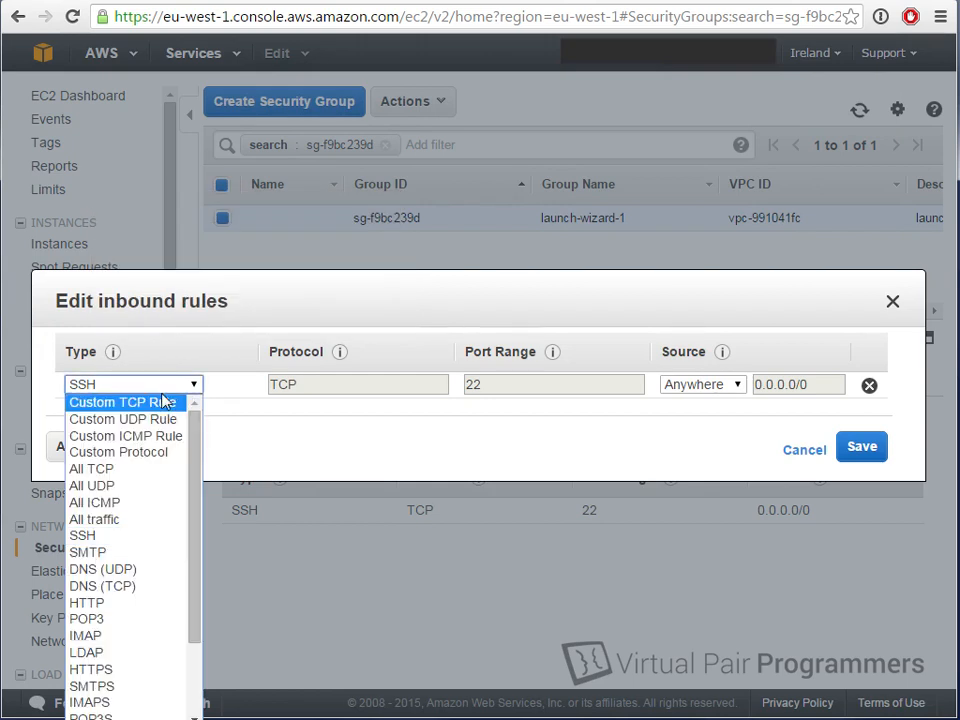
left_click(119, 609)
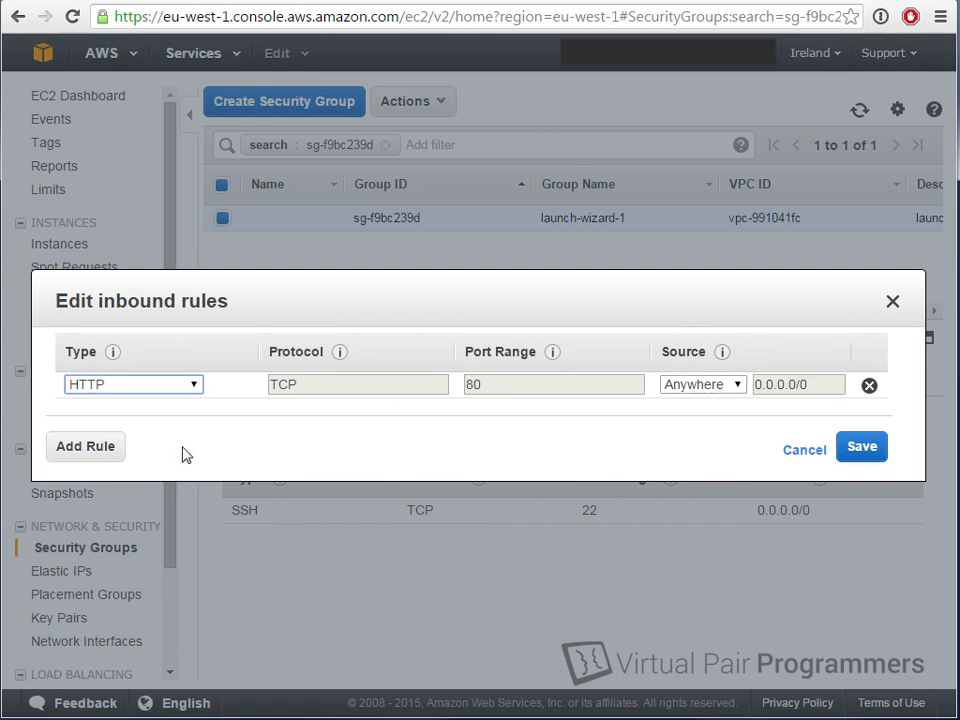
Add a Custom TCP inbound rule for port 8080 with source Anywhere, and save the inbound rules
left_click(100, 451)
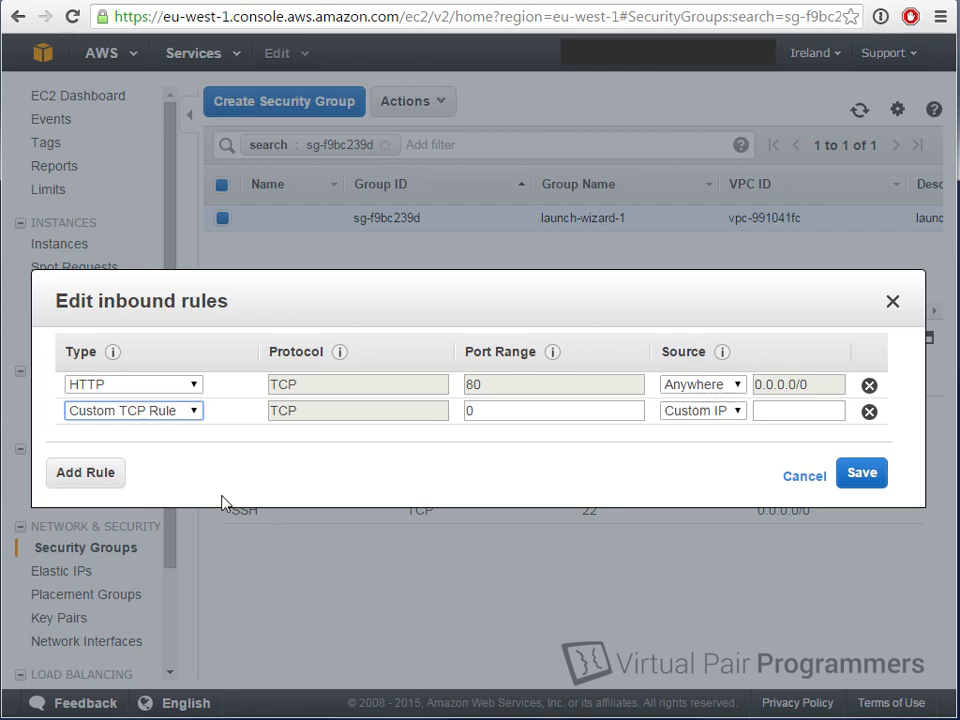
left_click(183, 418)
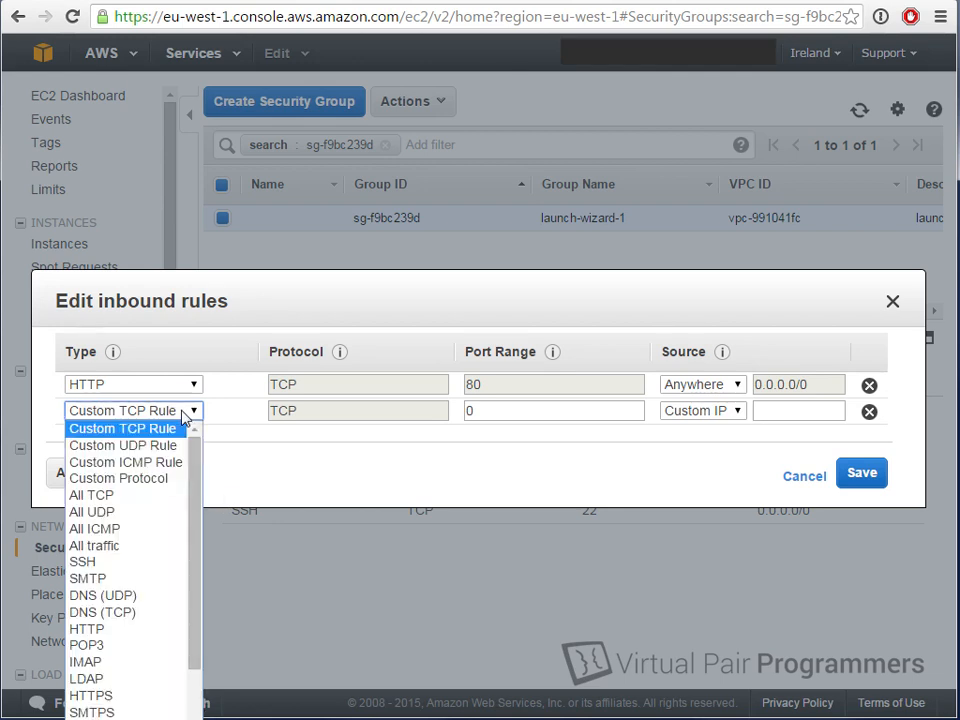
left_click_drag(199, 484, 190, 569)
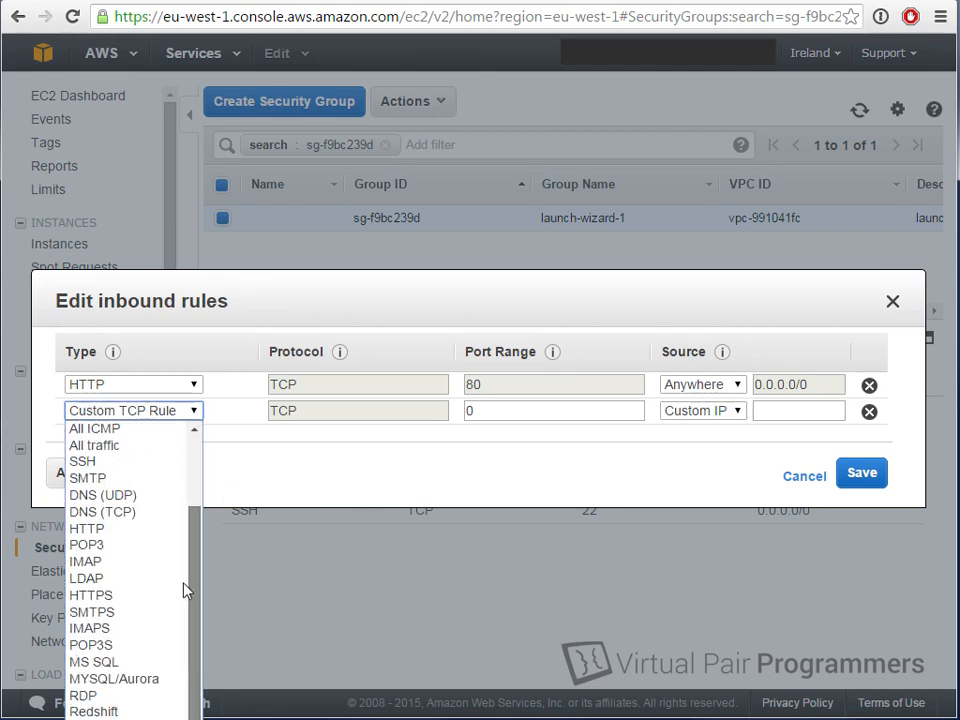
left_click_drag(196, 630, 191, 497)
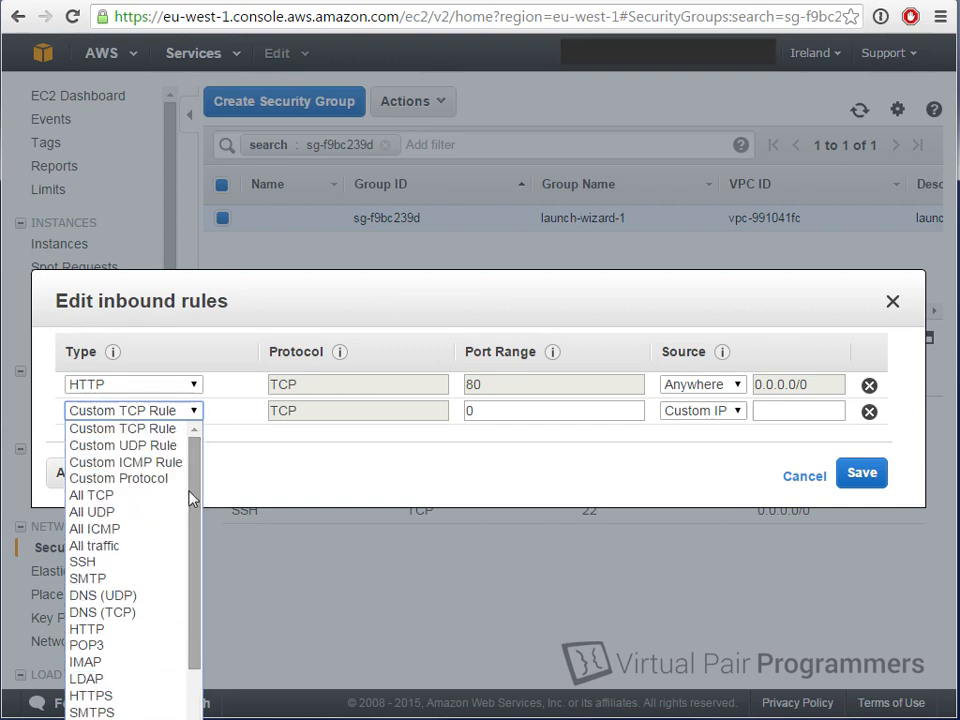
left_click(152, 430)
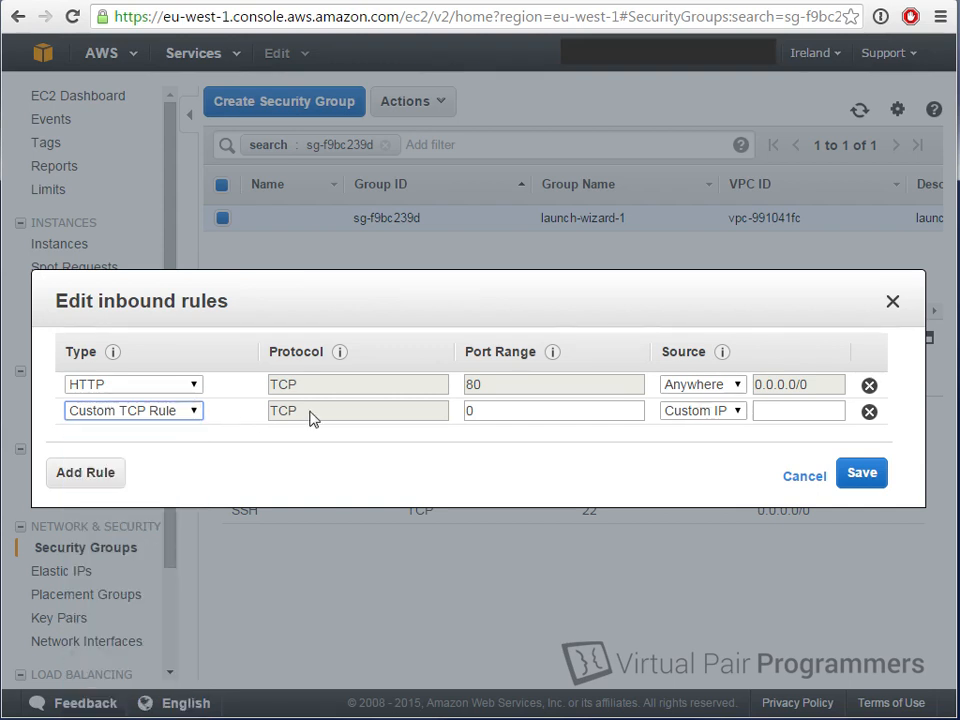
left_click_drag(497, 408, 462, 416)
type("8080")
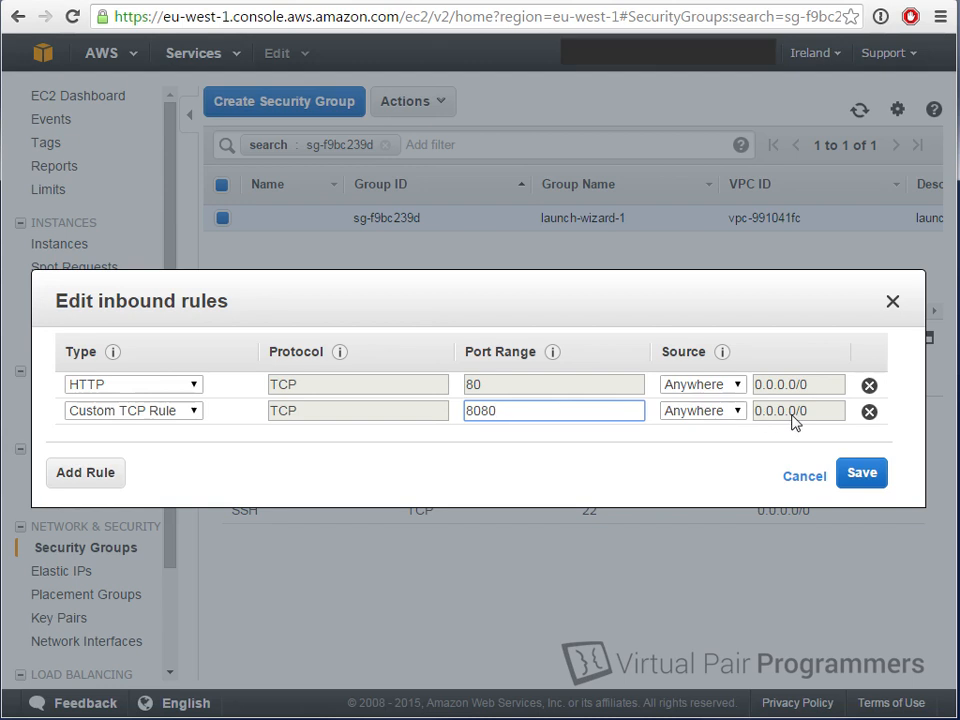
left_click(860, 474)
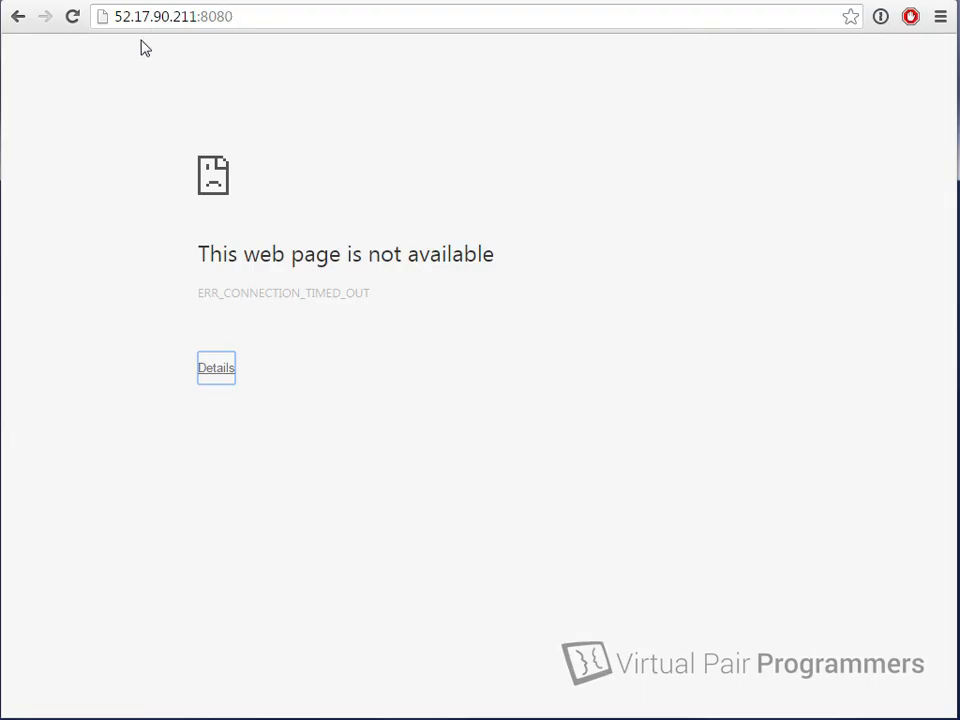
Reload the instance's port 8080 page in the browser several times to test whether the server can be reached
left_click(72, 17)
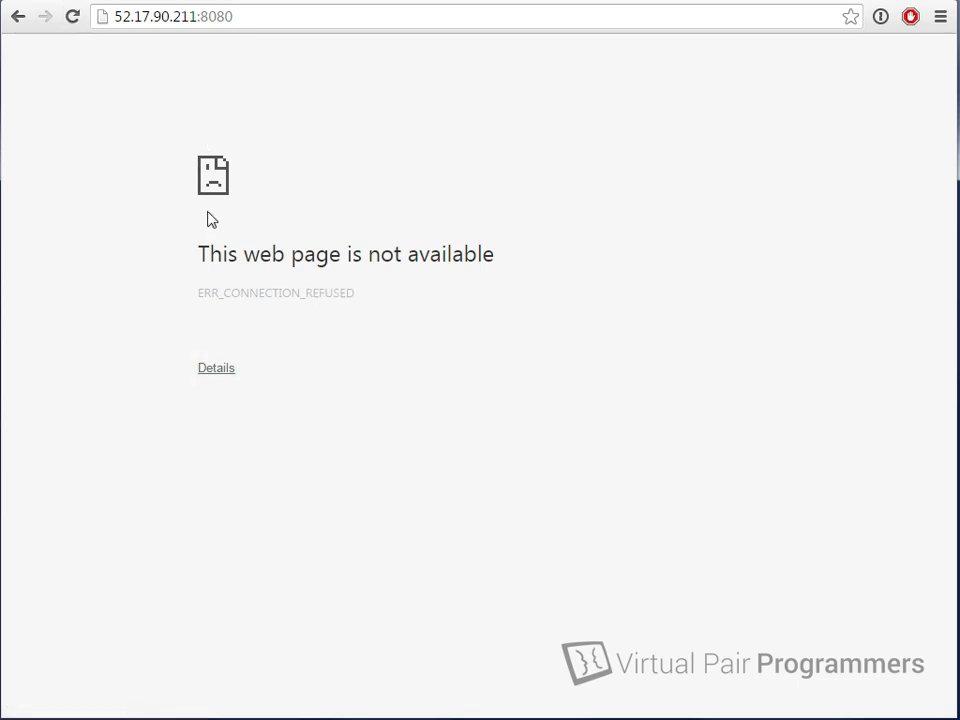
left_click(73, 18)
left_click(72, 18)
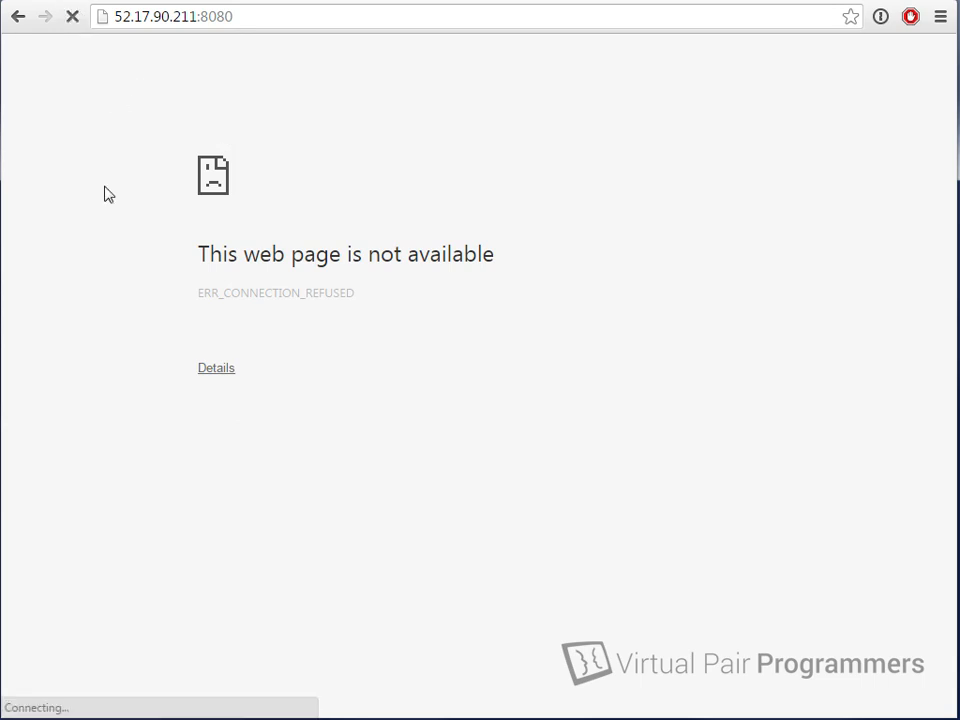
left_click(72, 17)
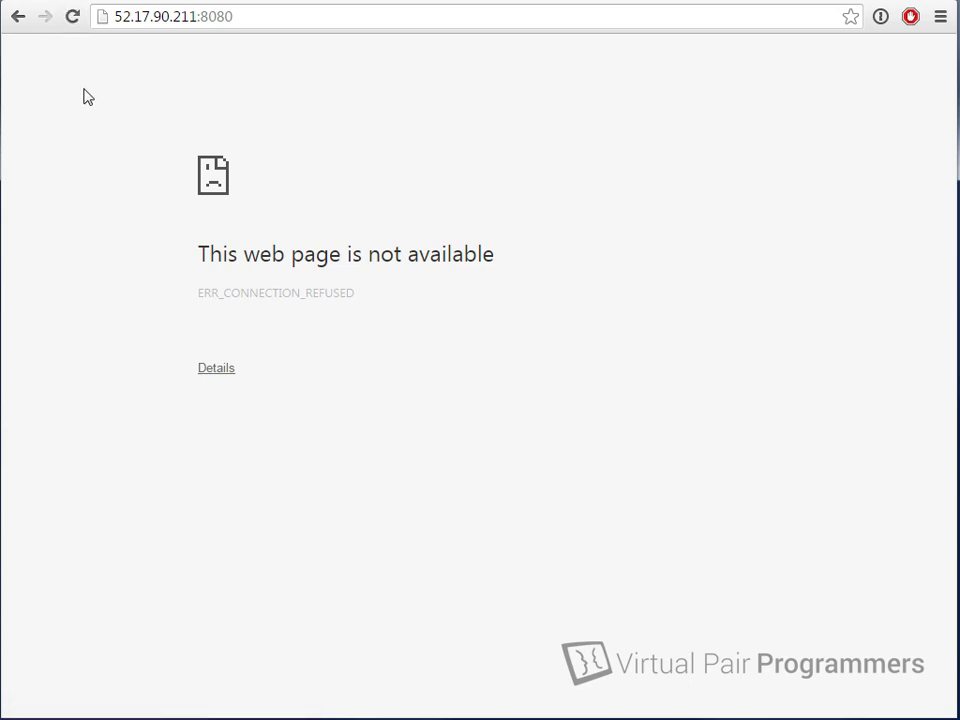
Switch from the EC2 console to the Cygwin terminal and examine the output of the SSH connection to the instance
left_click(275, 719)
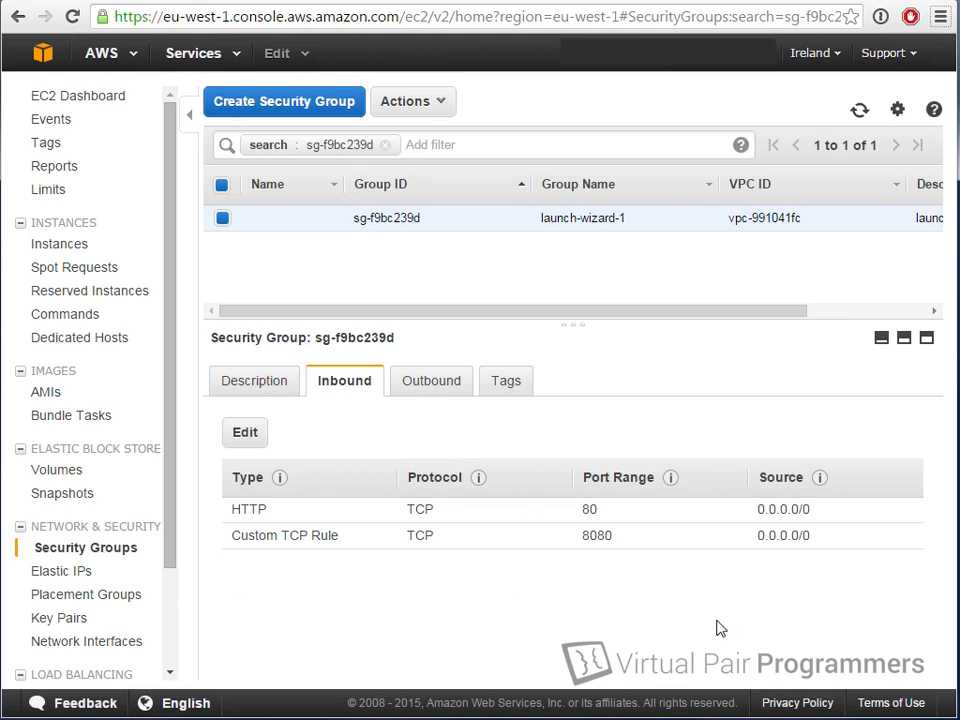
key("alt+Tab")
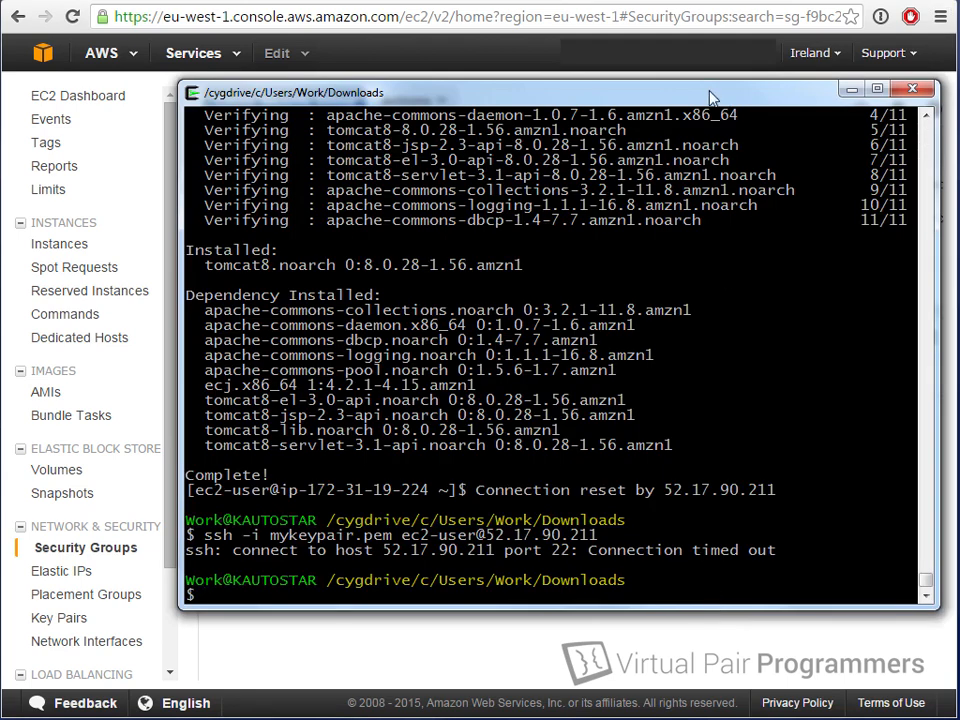
left_click_drag(709, 94, 764, 62)
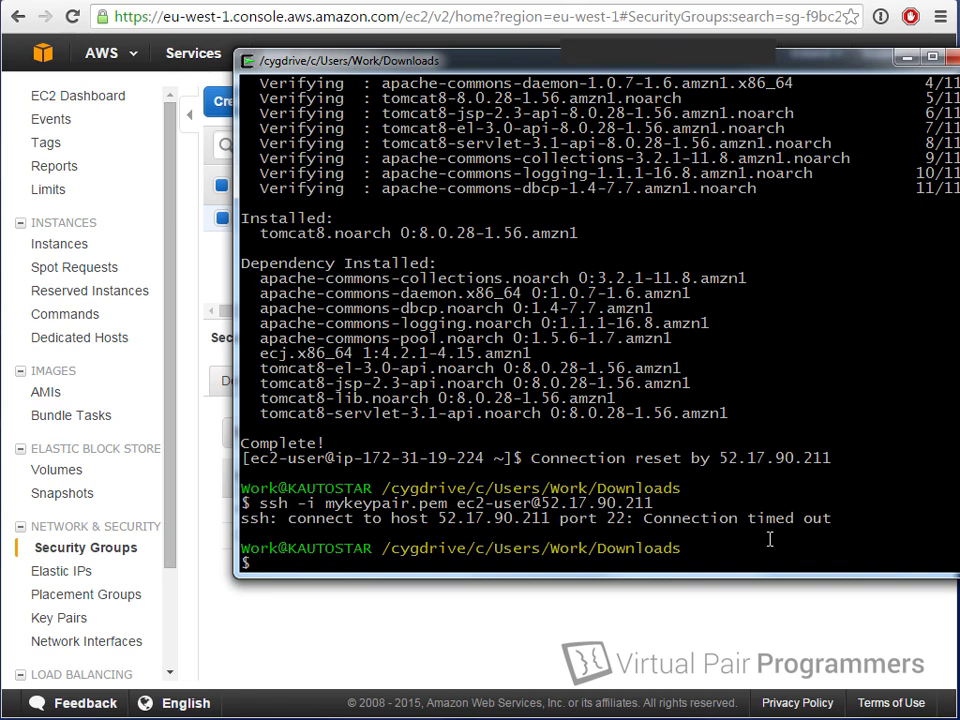
left_click(711, 647)
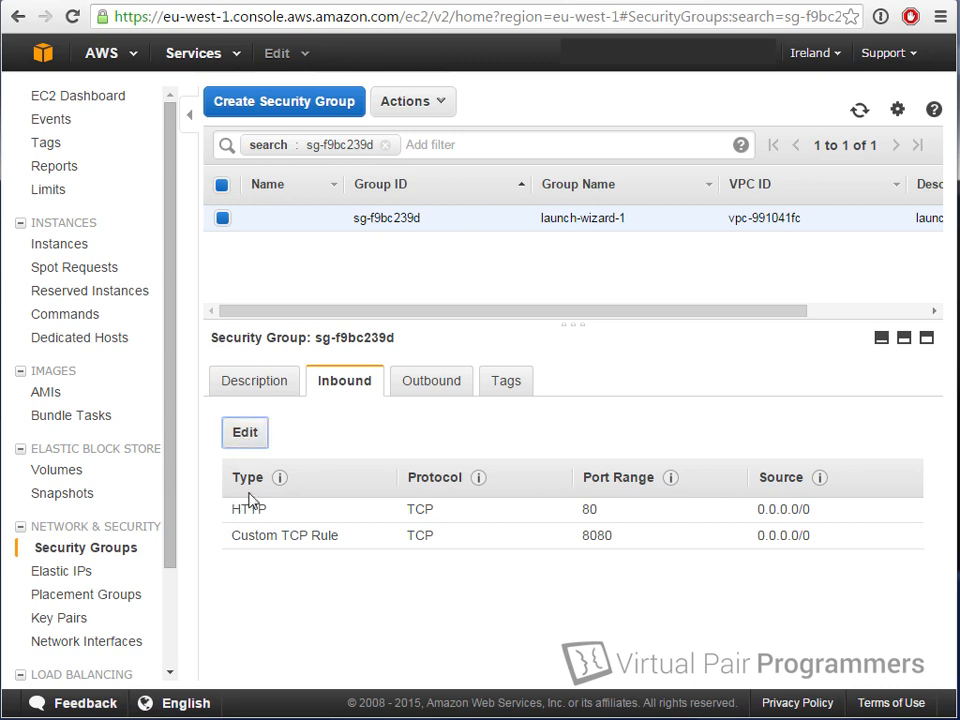
Add an SSH inbound rule for port 22 with source Anywhere to launch-wizard-1, and save the rules
left_click(245, 433)
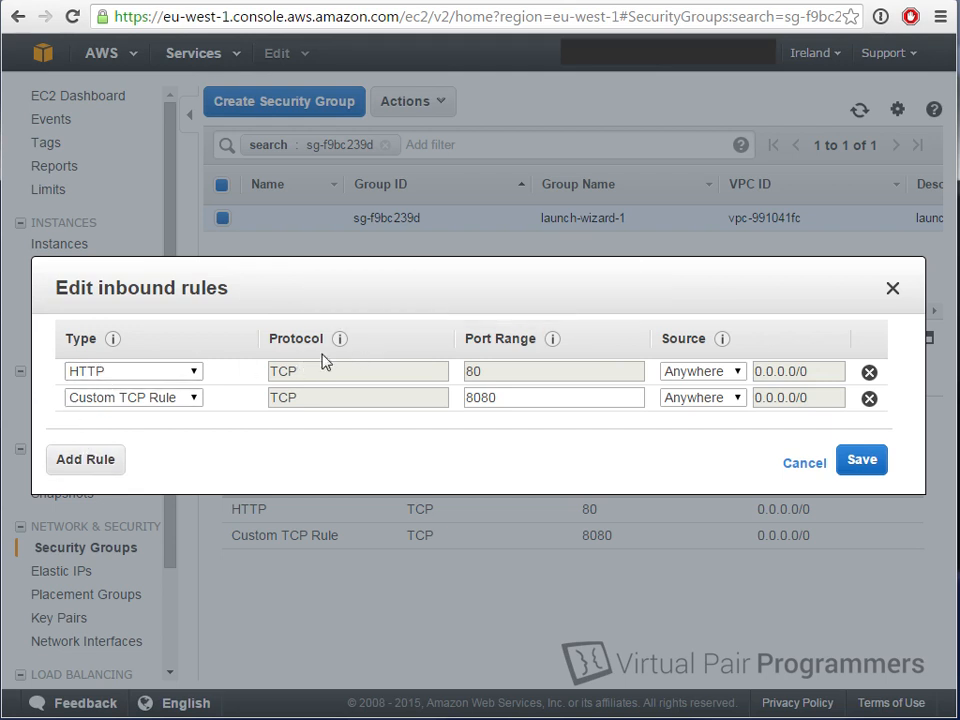
left_click(86, 461)
left_click(175, 424)
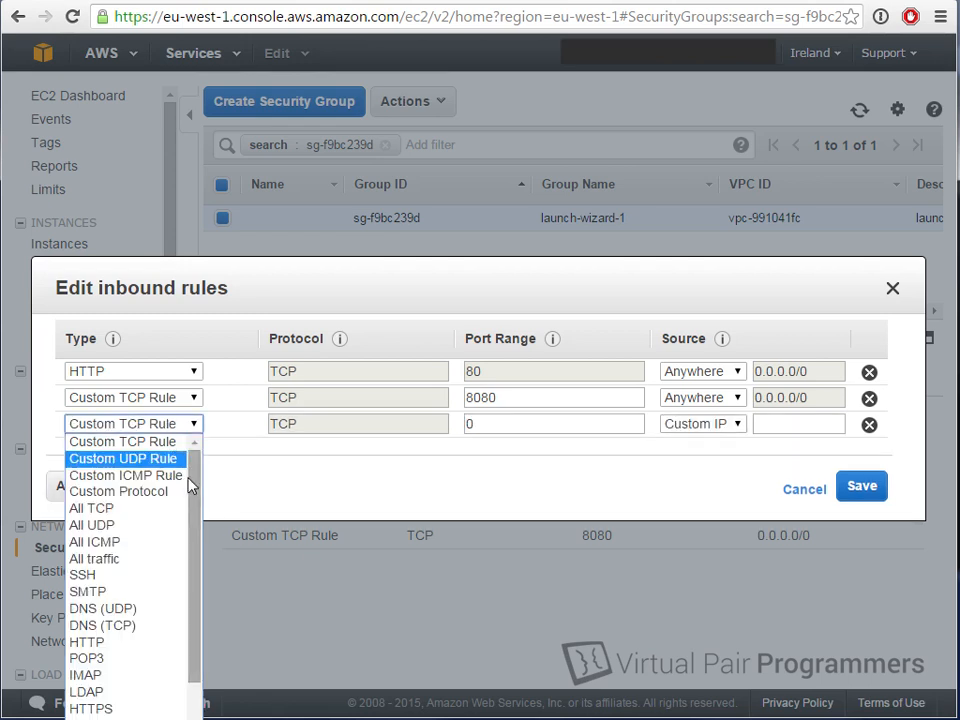
left_click(180, 576)
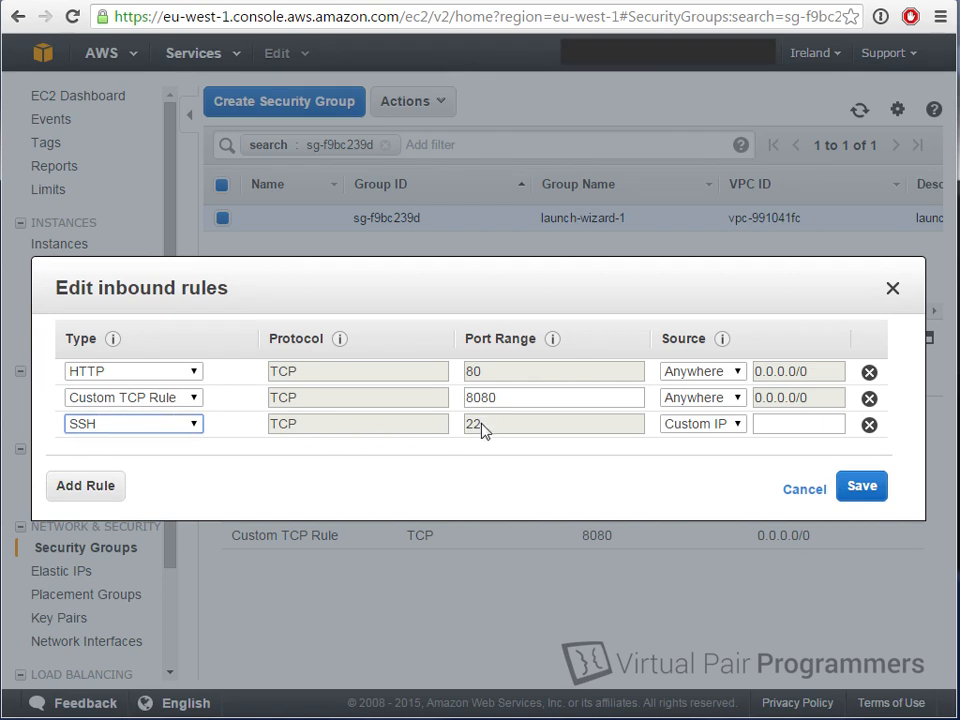
left_click(725, 426)
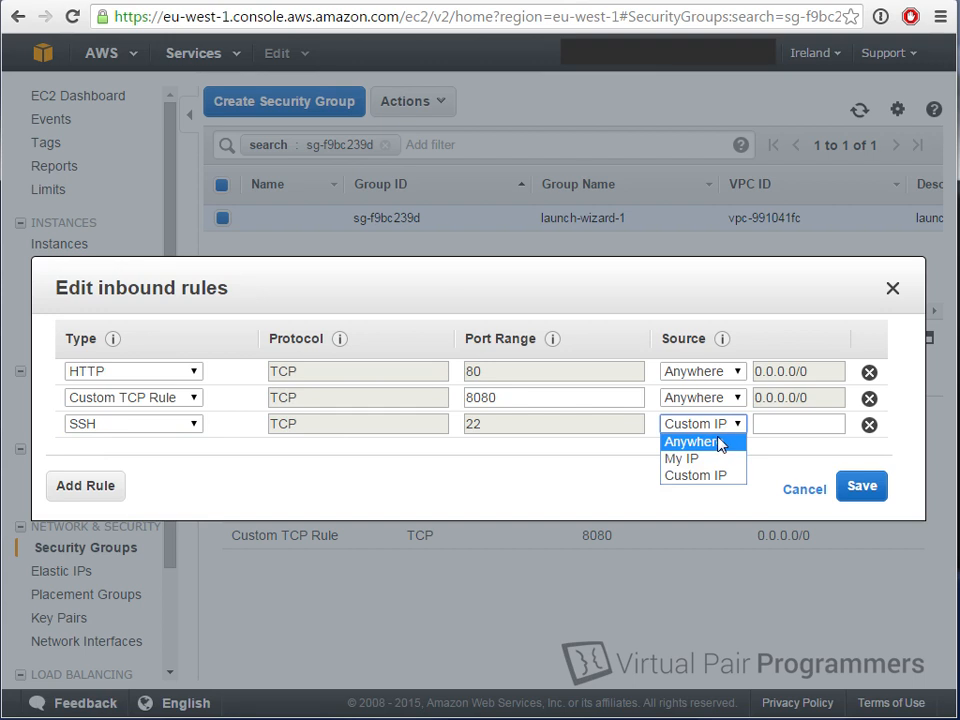
left_click(720, 442)
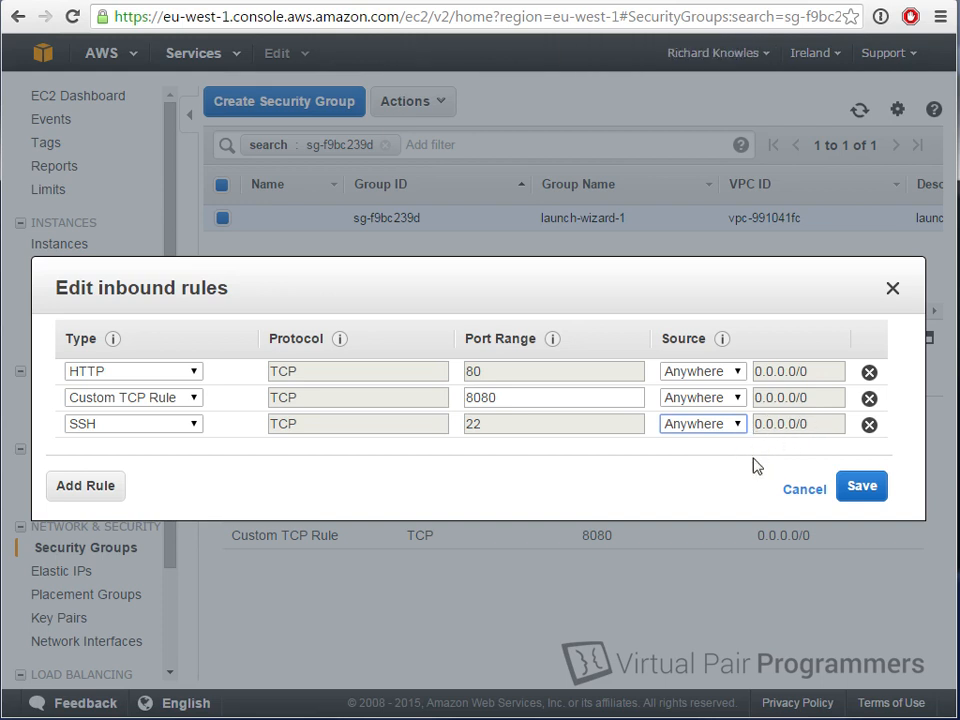
left_click(861, 492)
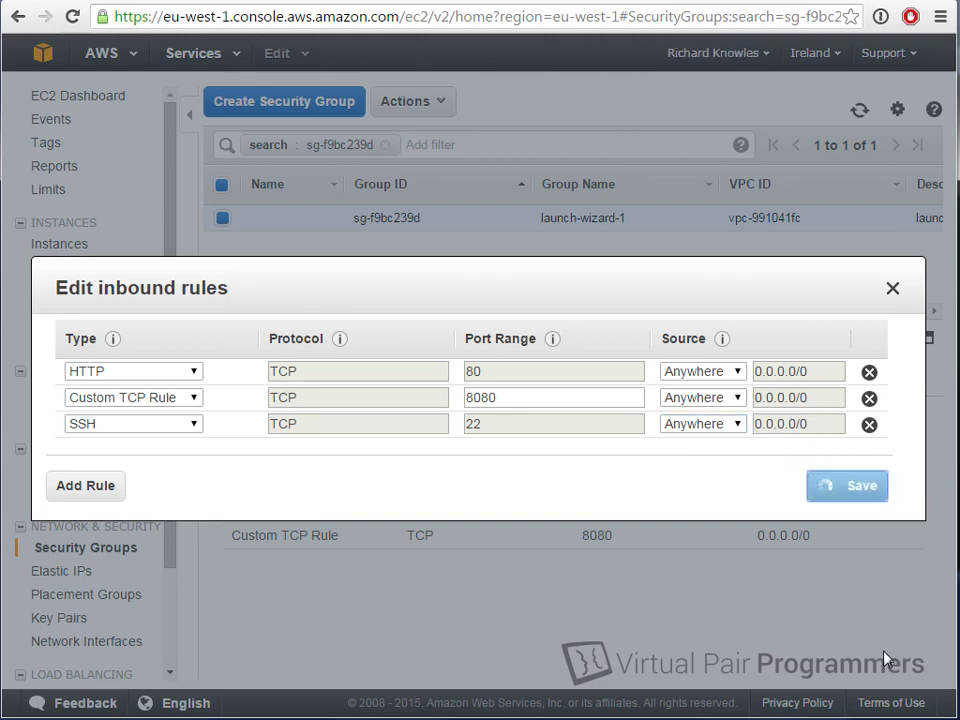
key("alt+Tab")
key("Up")
key("Return")
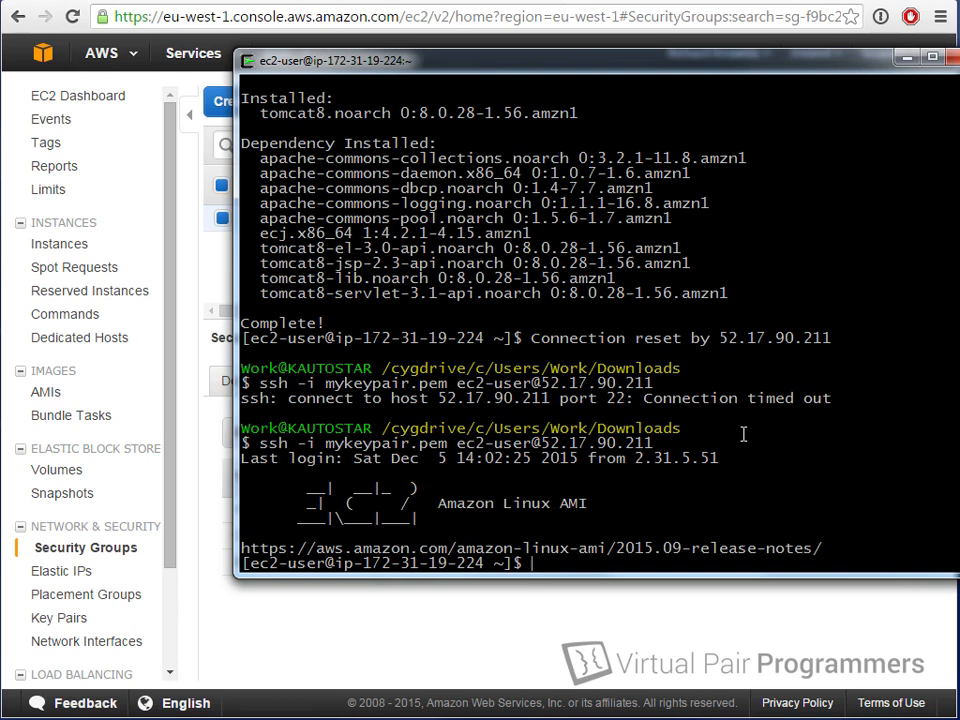
Start Tomcat on the instance with sudo service tomcat8 start
type("sudo service")
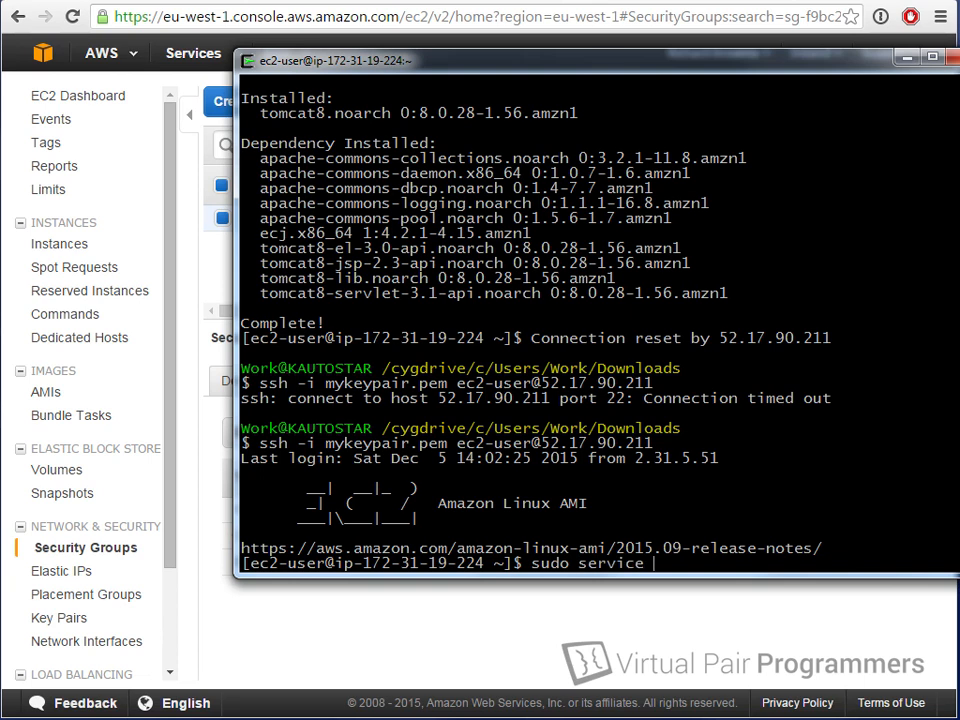
type(" tomcat8 start")
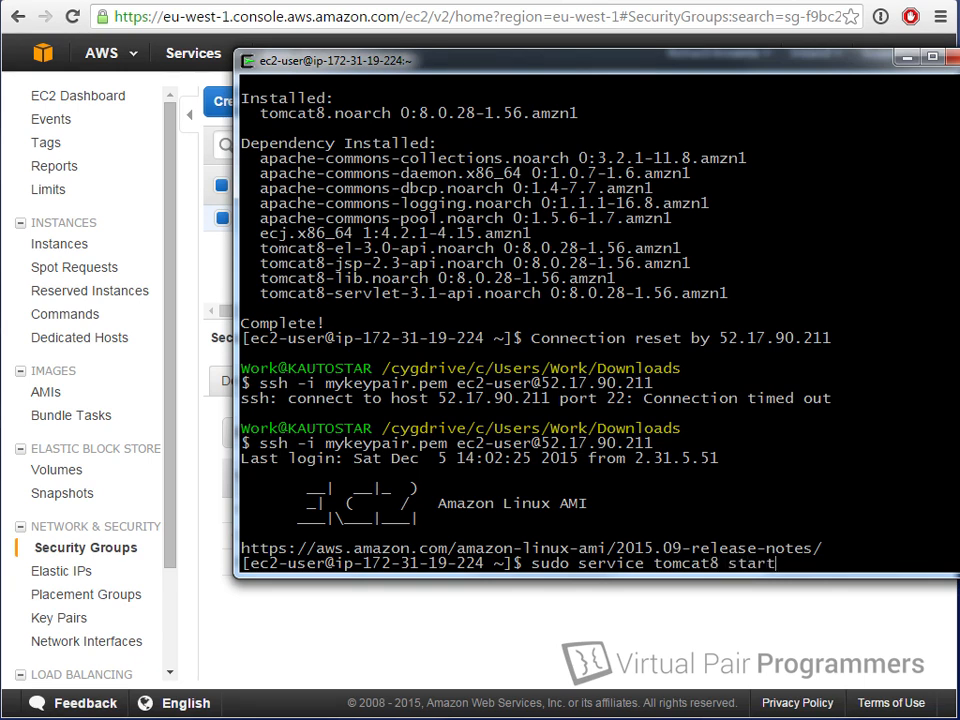
key("Return")
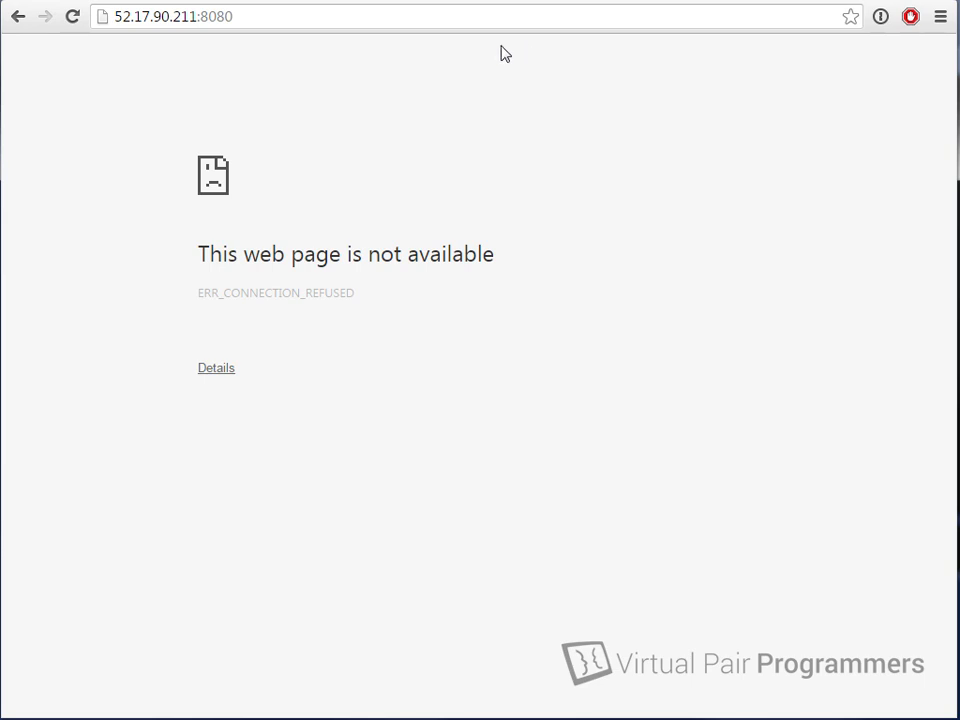
Request 52.17.90.211:8080 again in the browser to check Tomcat's response
left_click(349, 17)
left_click(396, 14)
key("Return")
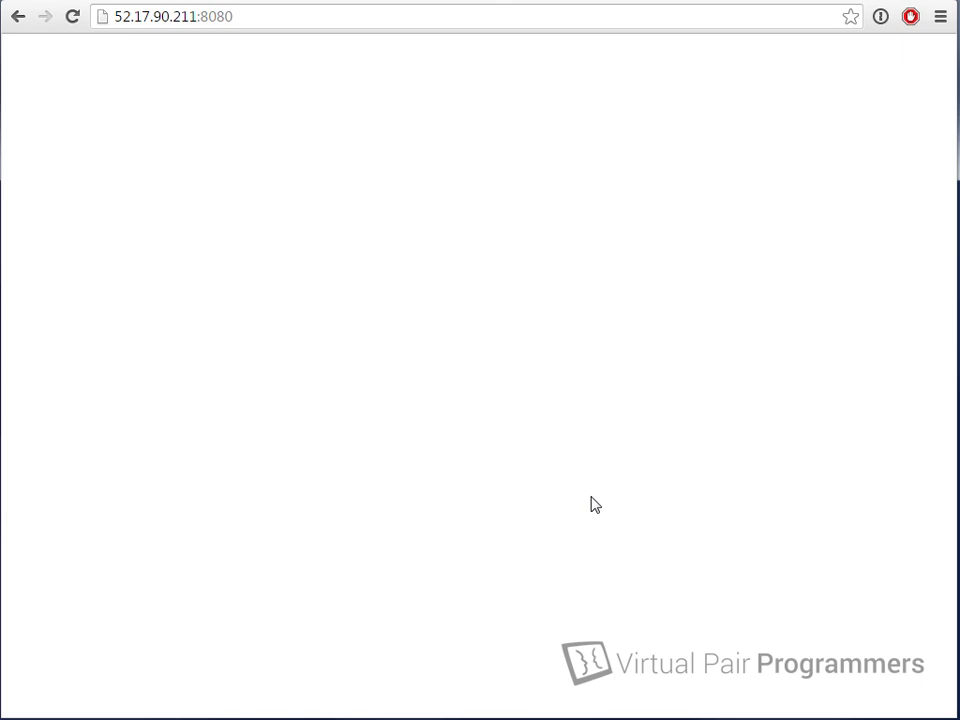
Install the tomcat8-webapps package with yum in the instance's SSH terminal, accepting the installation
key("alt+Tab")
mouse_move(506, 105)
left_mouse_down()
mouse_move(515, 124)
mouse_move(505, 129)
left_mouse_up()
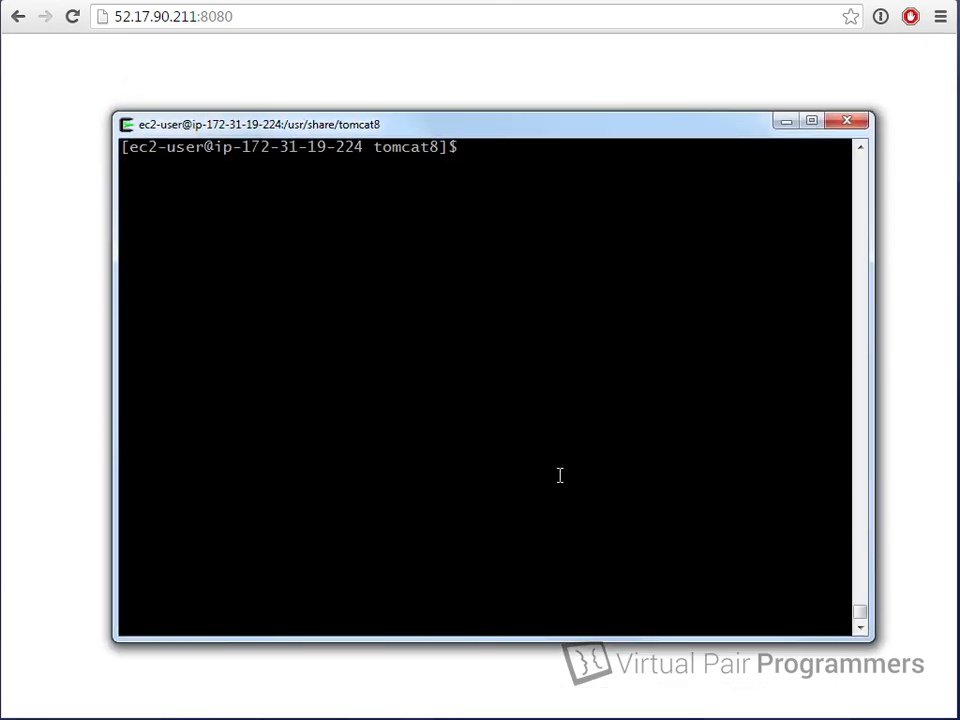
type("sudo yum install tomcat80")
key("BackSpace")
type("-webapps")
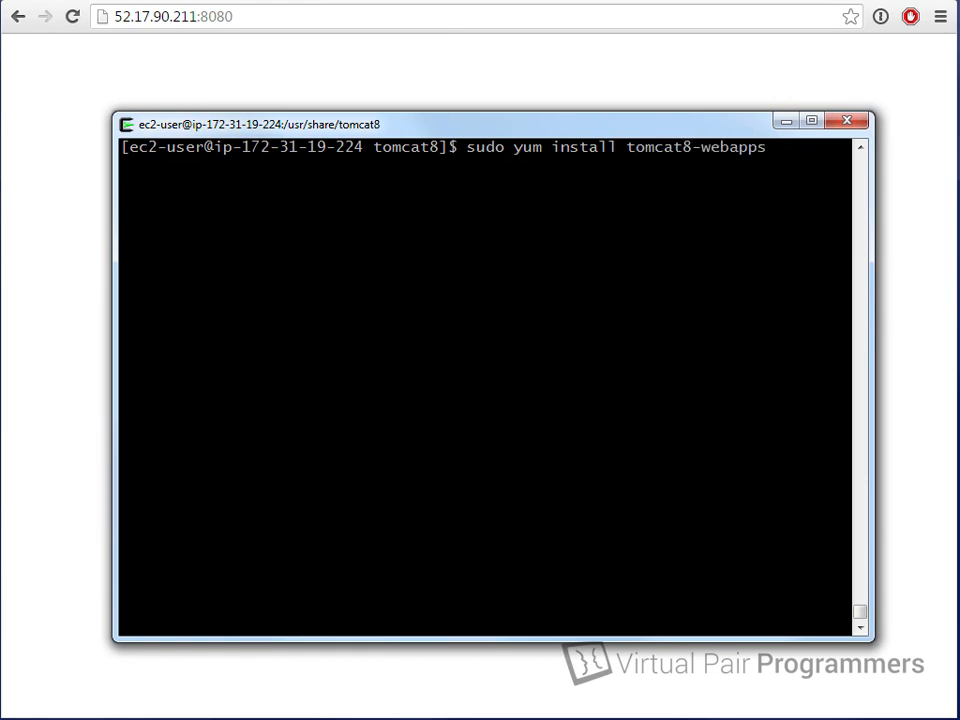
key("Return")
type("y")
key("Return")
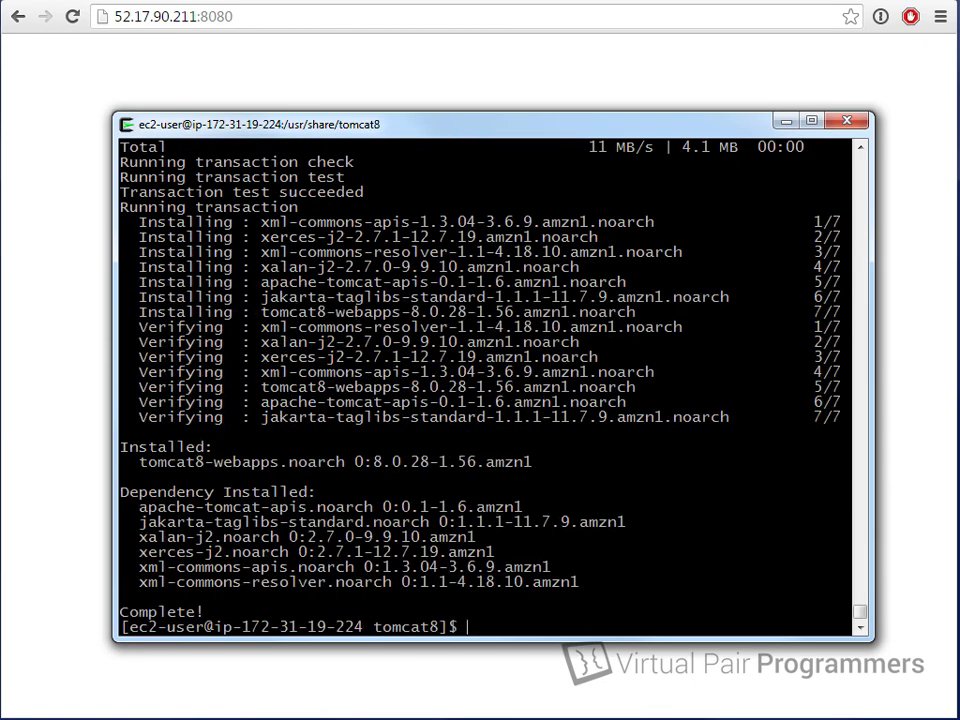
Reload the port 8080 page to check Tomcat's home page, and view the MVC Project in Eclipse
left_click(488, 92)
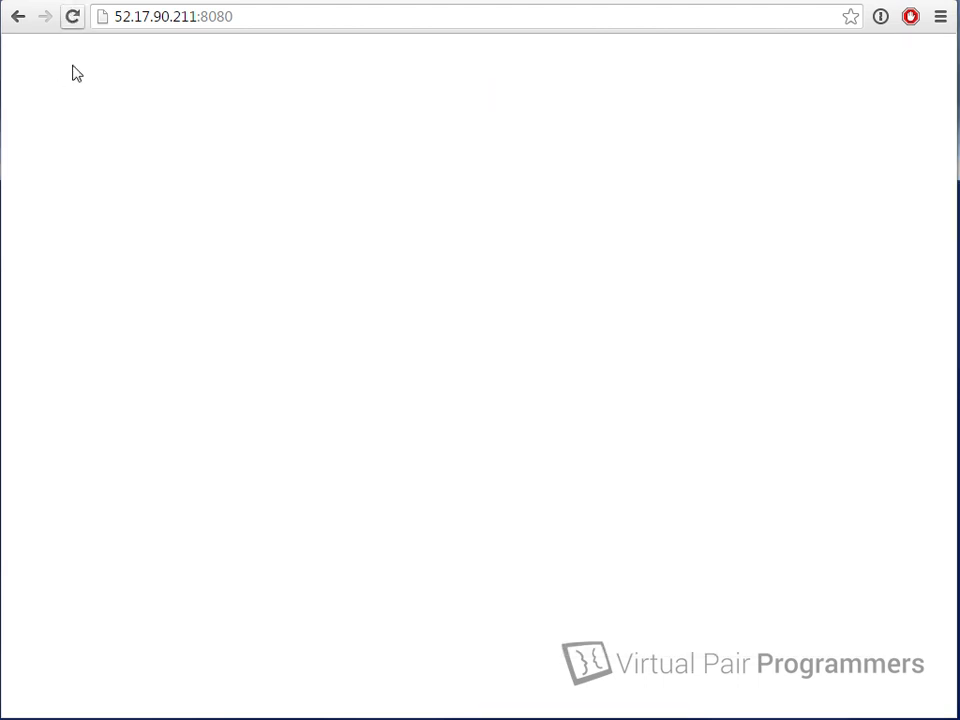
left_click(72, 17)
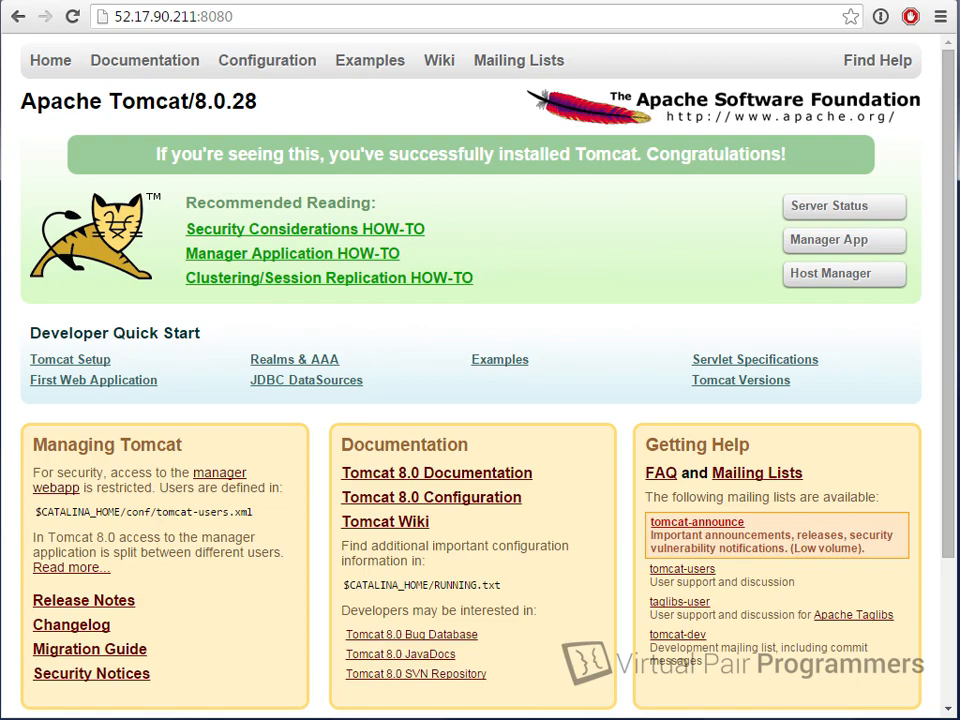
left_click(180, 718)
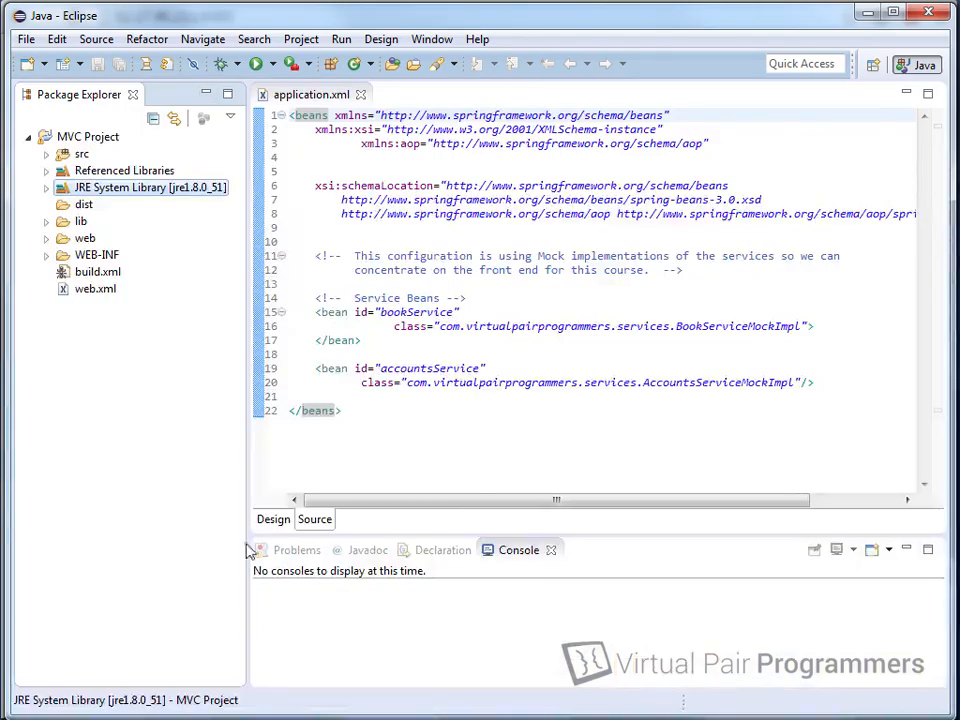
left_click(869, 13)
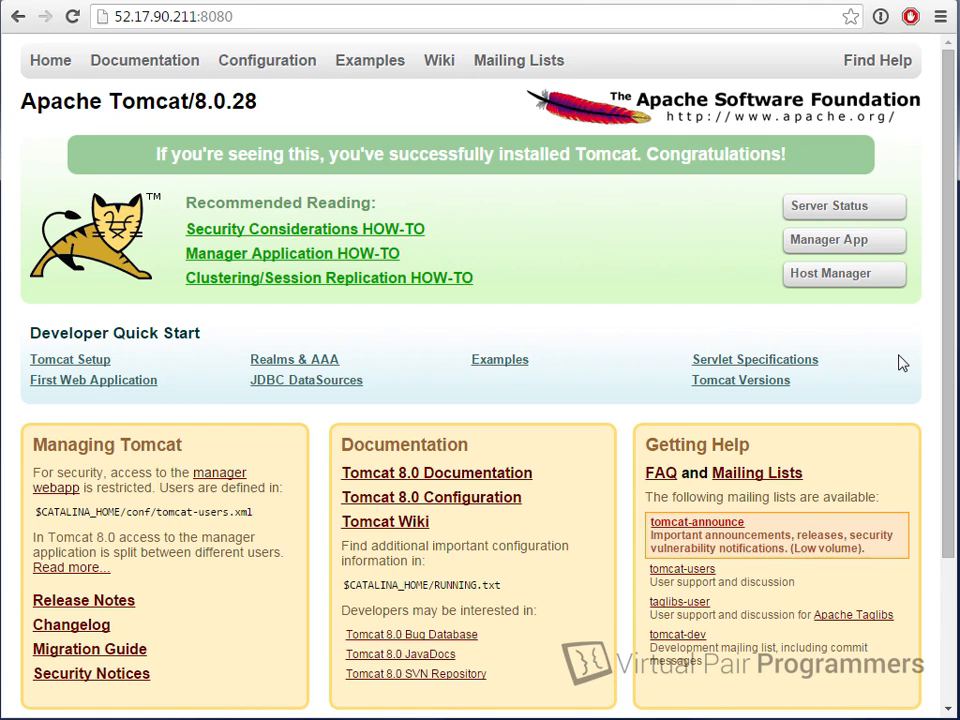
Open Tomcat's Manager App page, and install the tomcat8-admin-webapps package with yum in the SSH terminal, accepting the installation
left_click(846, 248)
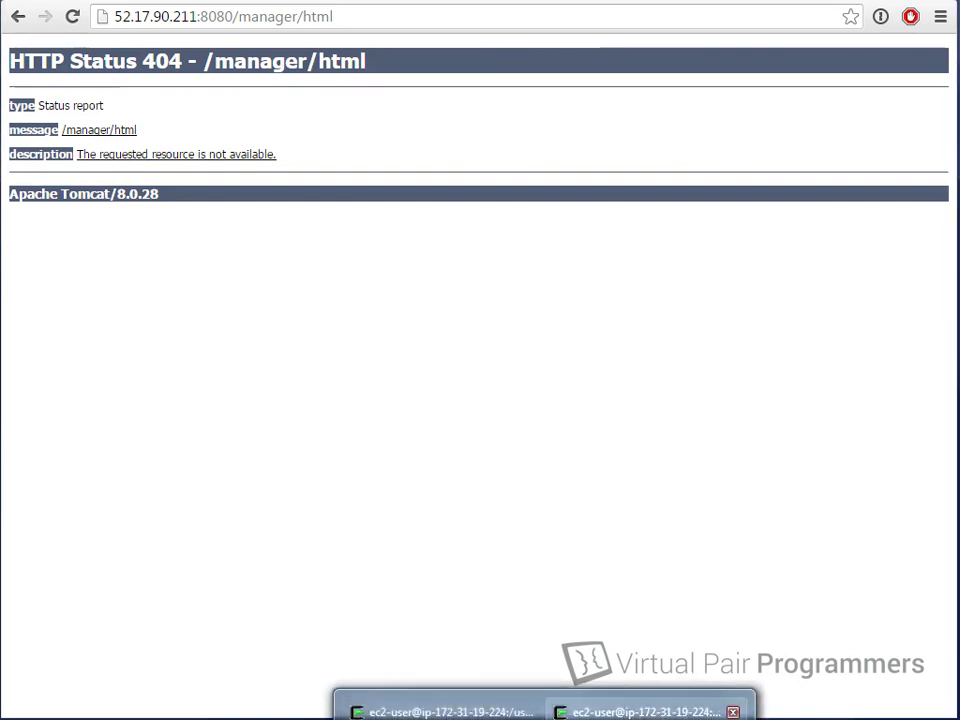
left_click(643, 710)
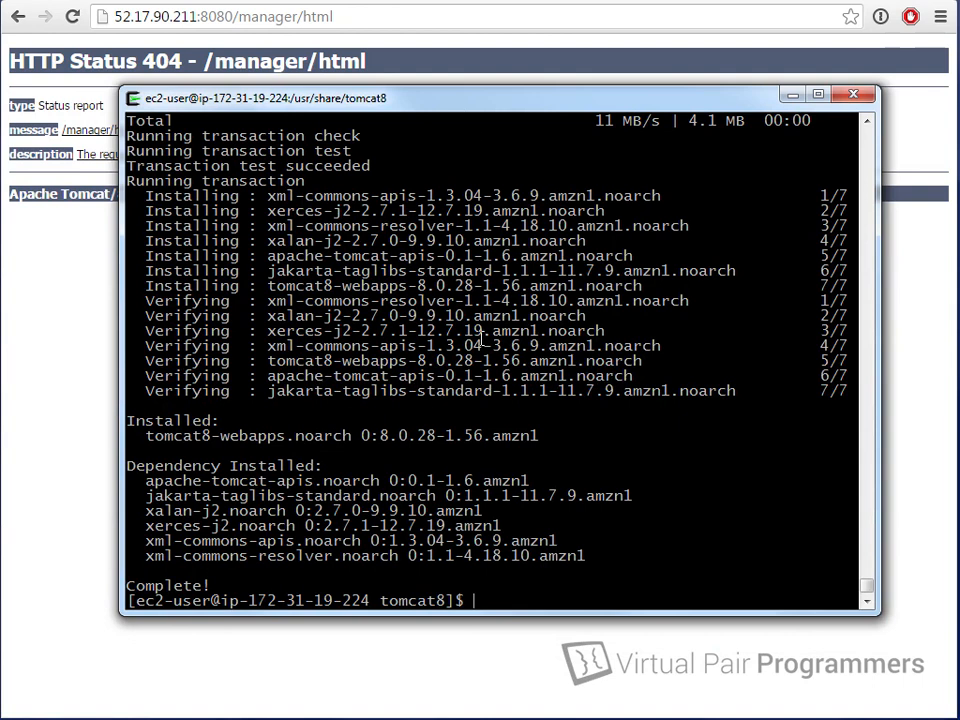
type("sudo yum install ")
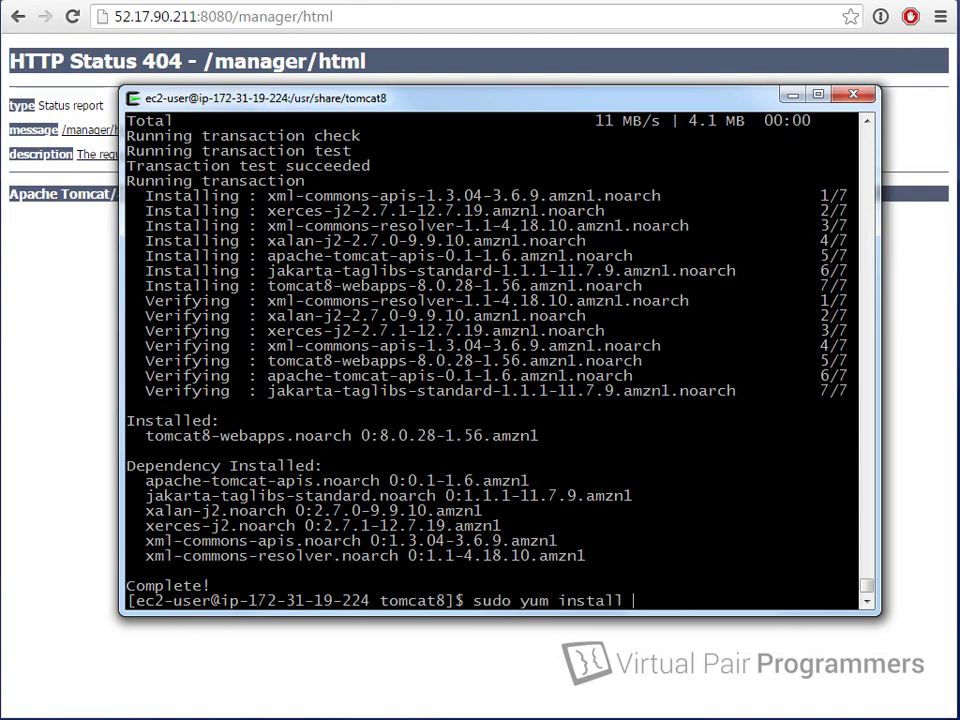
type("tomcat8")
type("-admi")
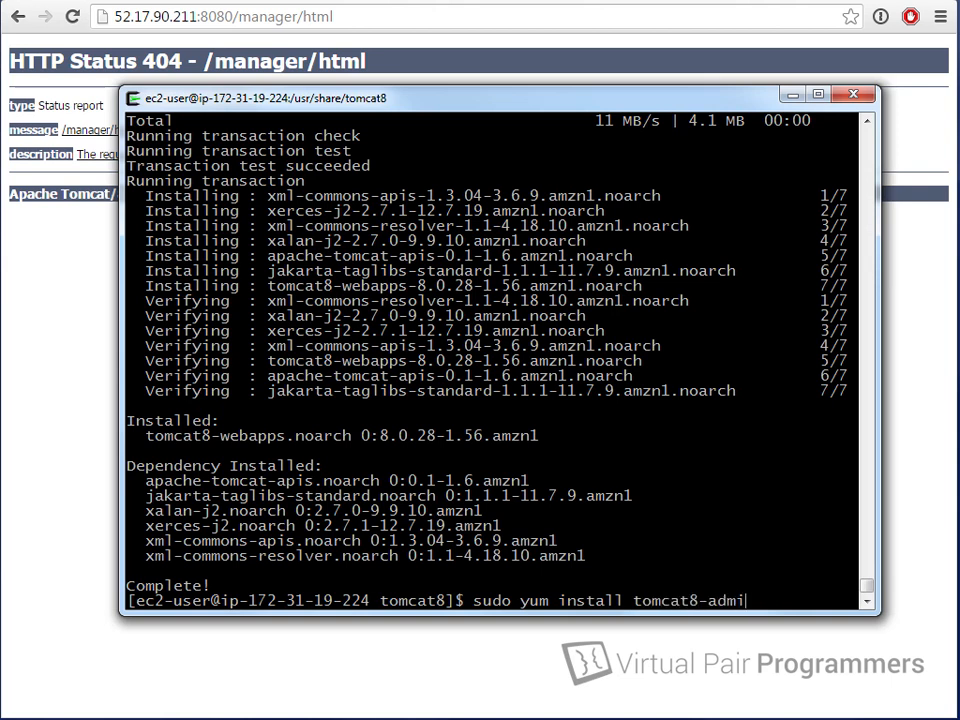
type("n-webapps")
key("Return")
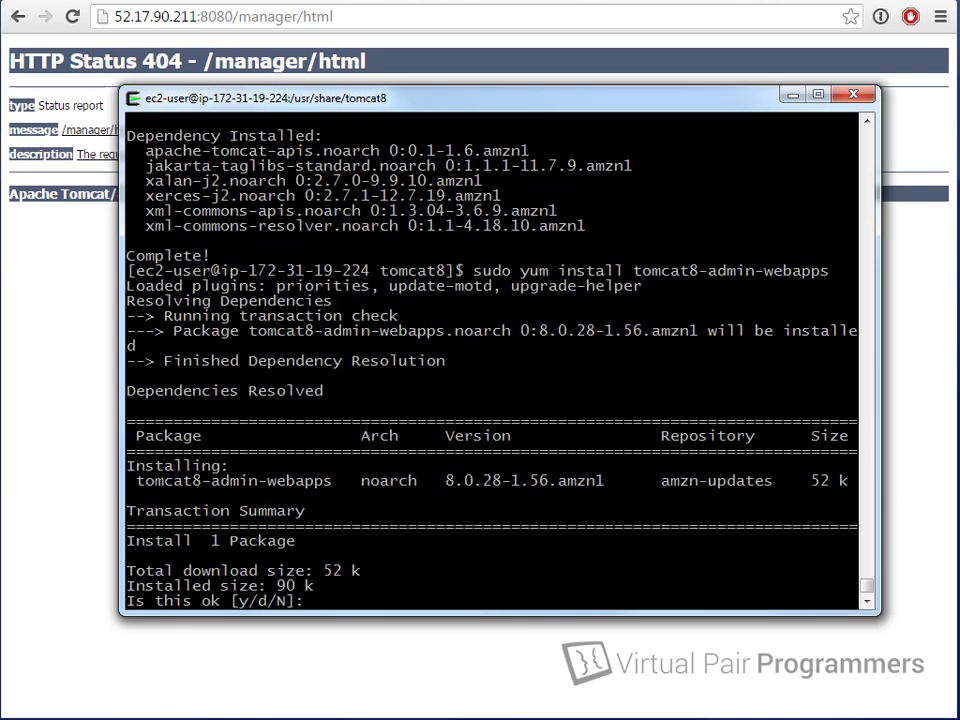
type("y")
key("Return")
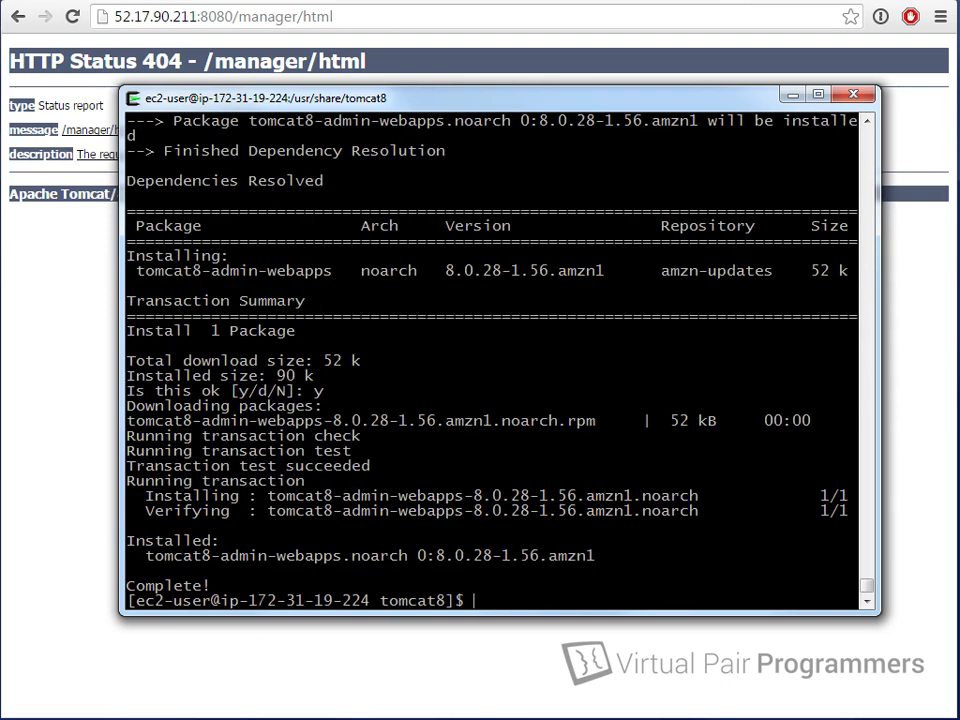
Try to install a tomcat8-docs-webapps package with yum by adapting the previous install command
key("Up")
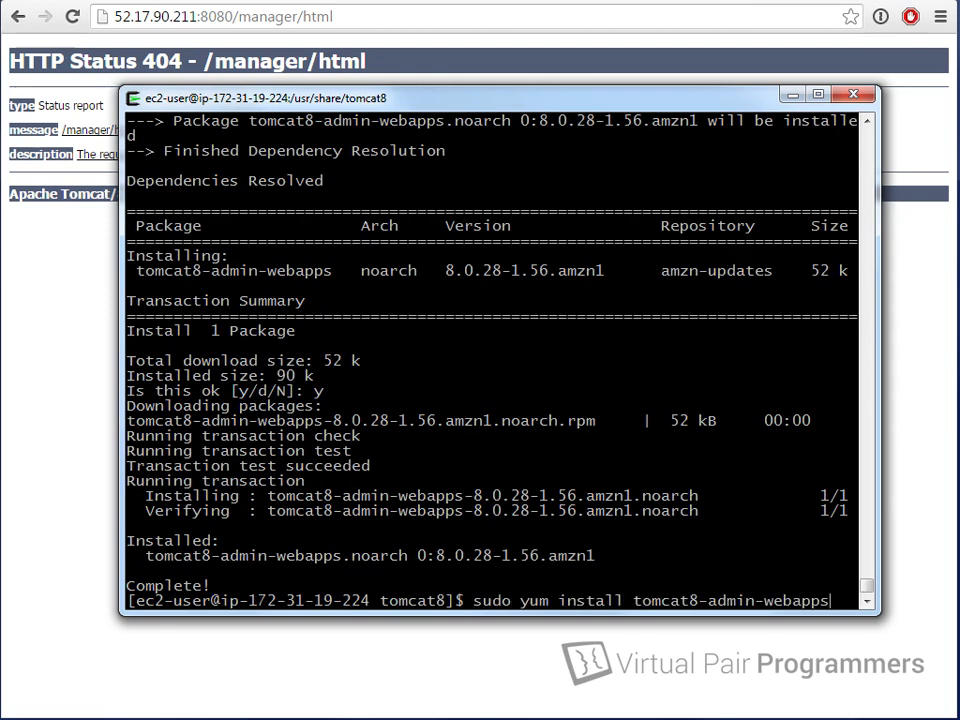
key("BackSpace")
key("BackSpace")
key("BackSpace")
key("BackSpace")
key("BackSpace")
key("BackSpace")
key("BackSpace")
key("BackSpace")
key("BackSpace")
key("BackSpace")
key("BackSpace")
key("BackSpace")
key("BackSpace")
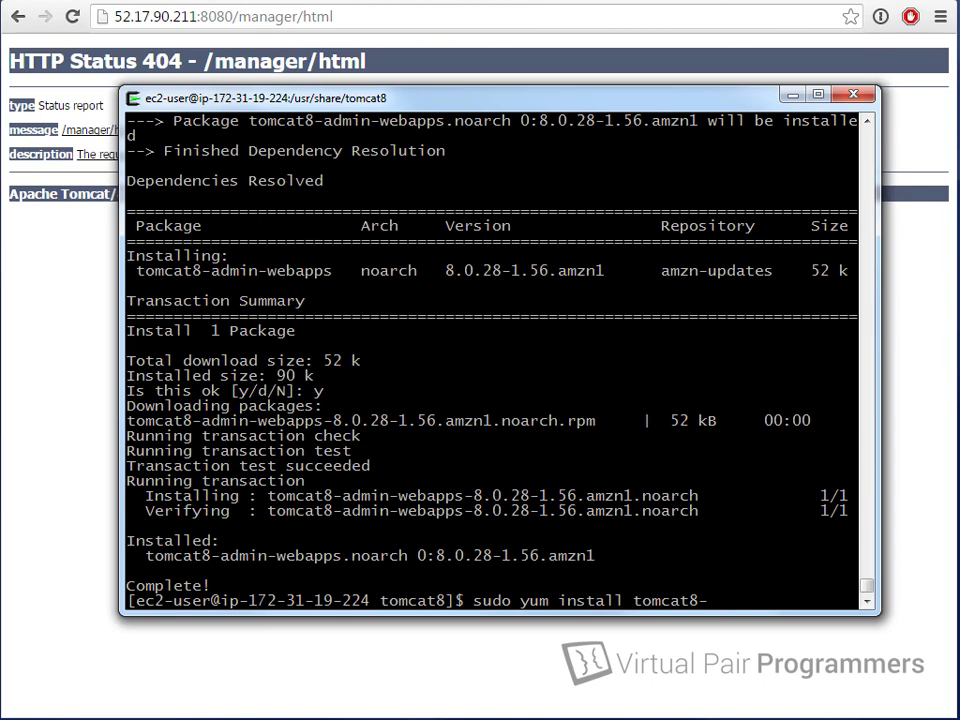
type("docs-webapps")
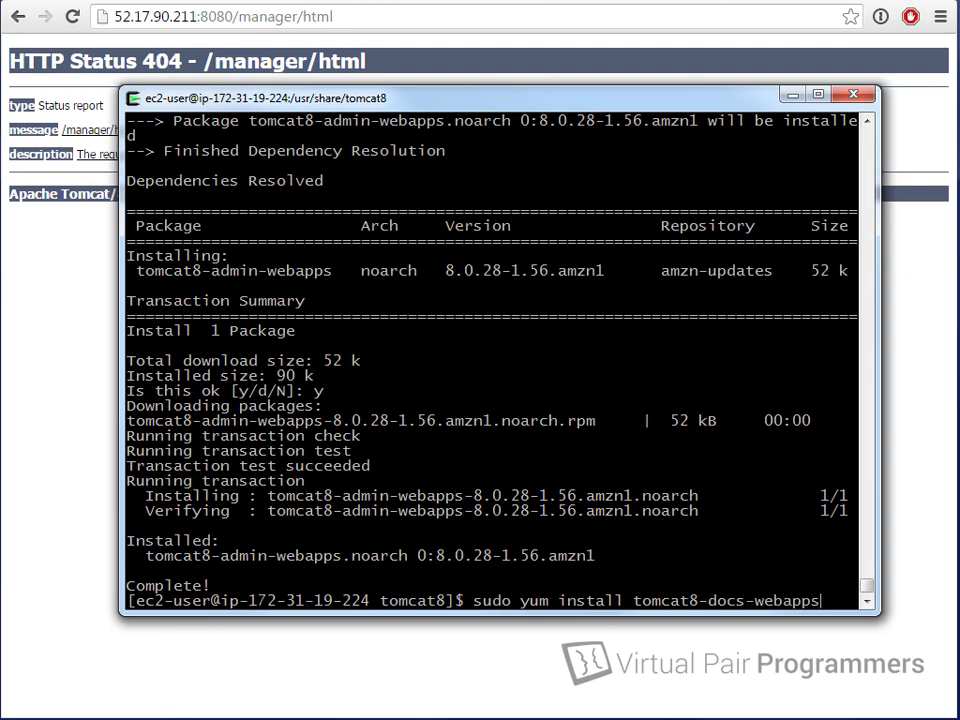
key("Return")
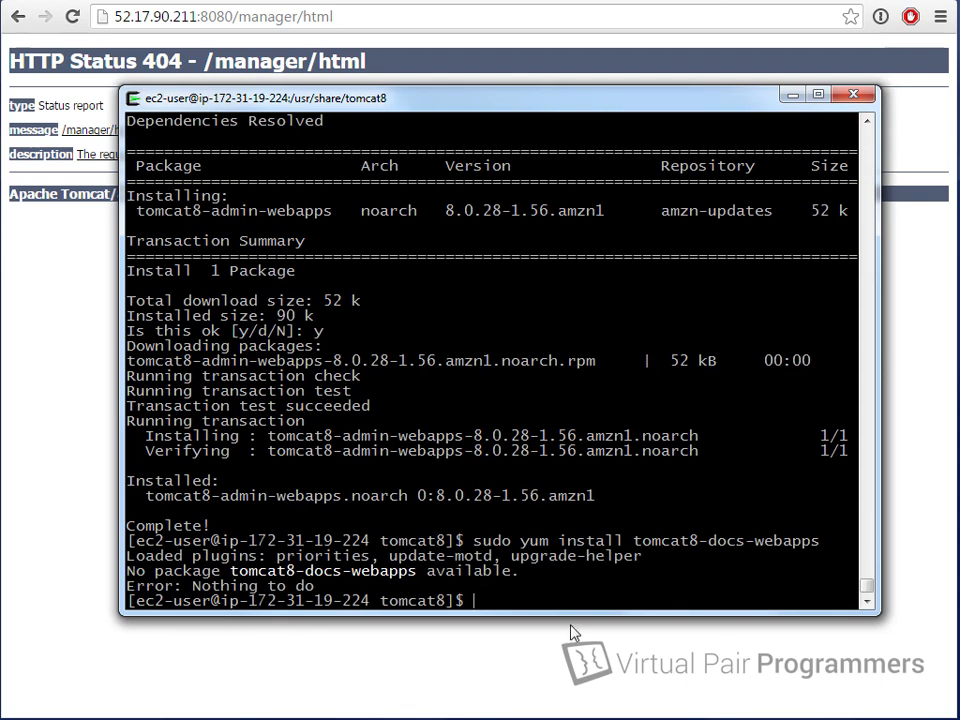
Install the tomcat8-docs-webapp package with yum by correcting the previous install command, accepting the installation
key("Up")
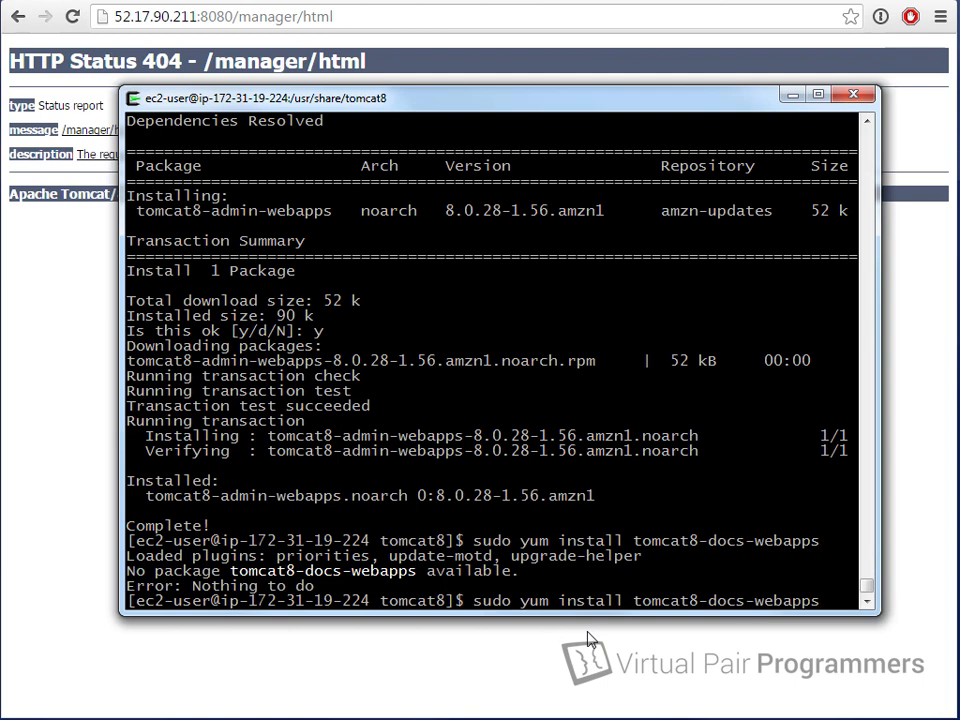
key("BackSpace")
key("Return")
type("y")
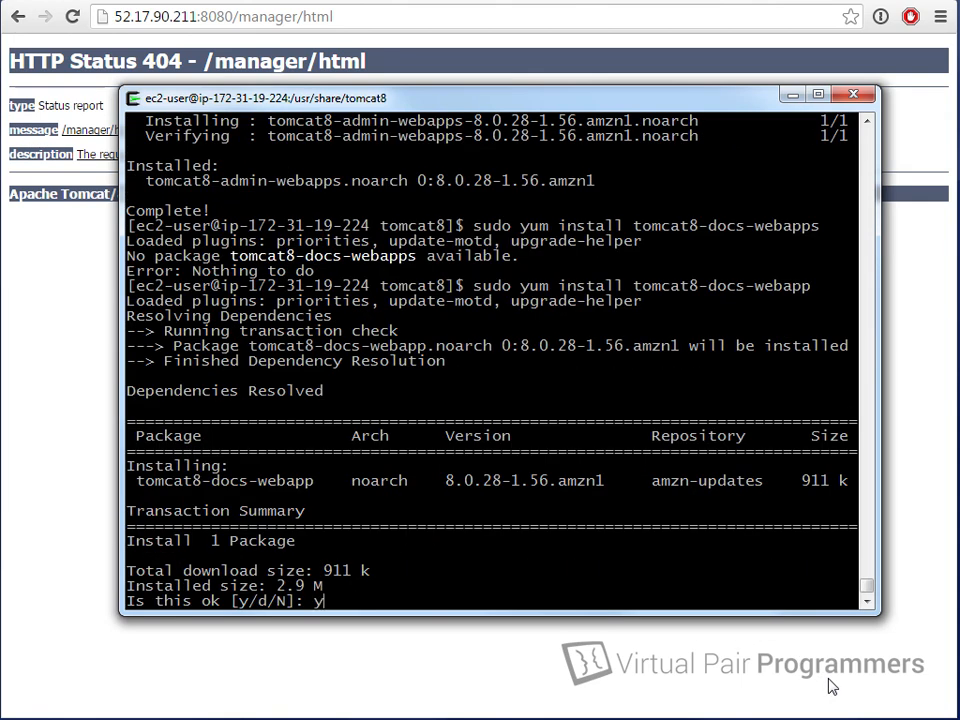
key("Return")
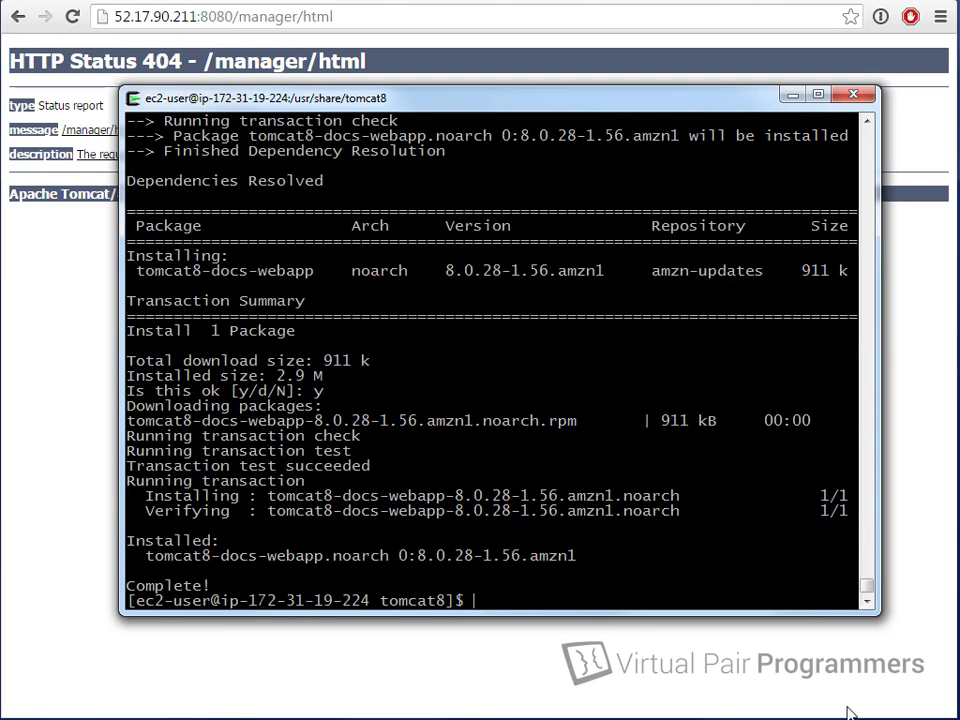
Reload the /manager/html page in the browser to check access to Tomcat's Manager App, and dismiss the login dialog
left_click(680, 671)
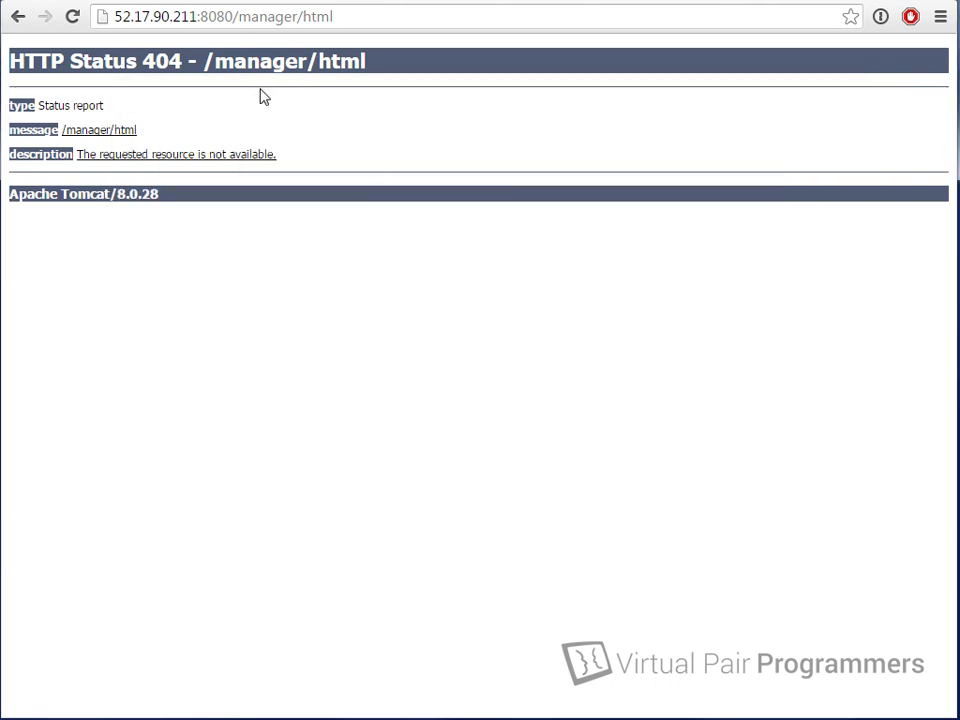
key("F5")
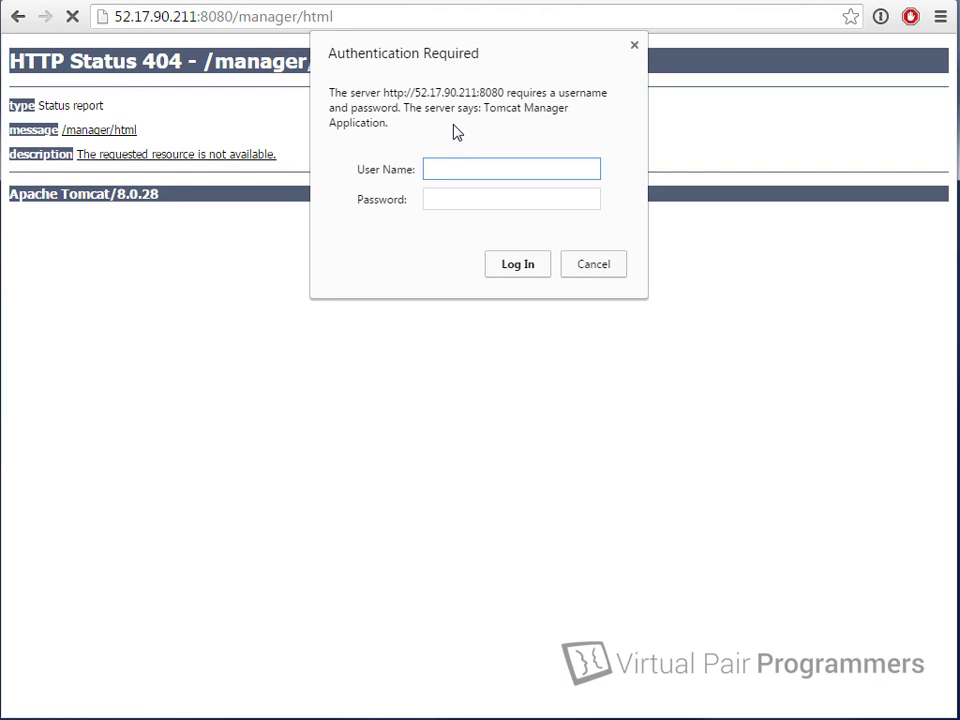
key("Tab")
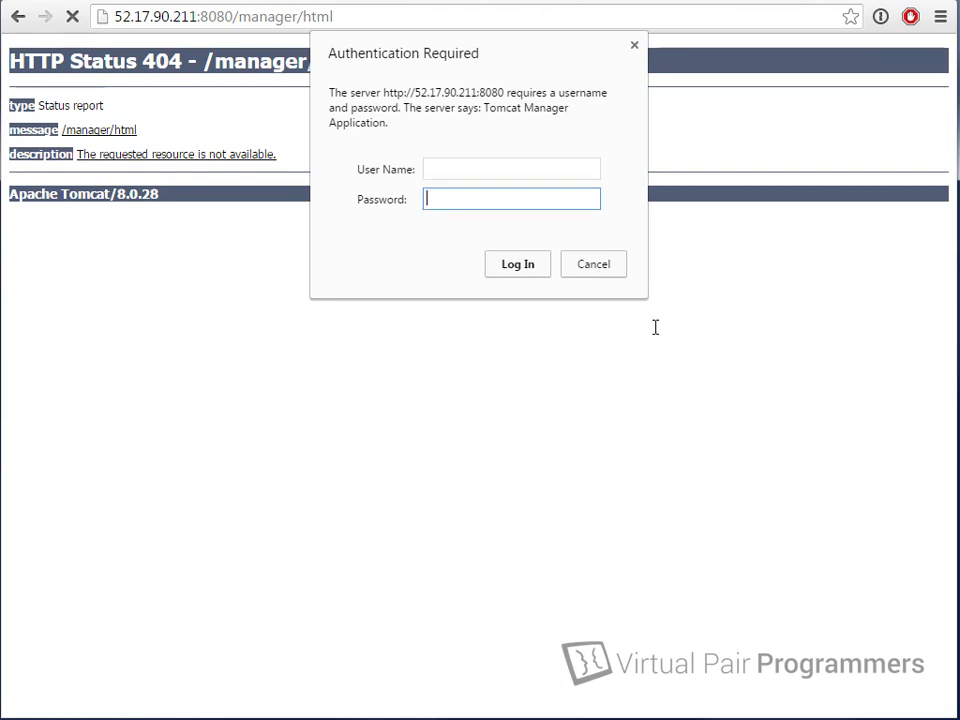
left_click(485, 177)
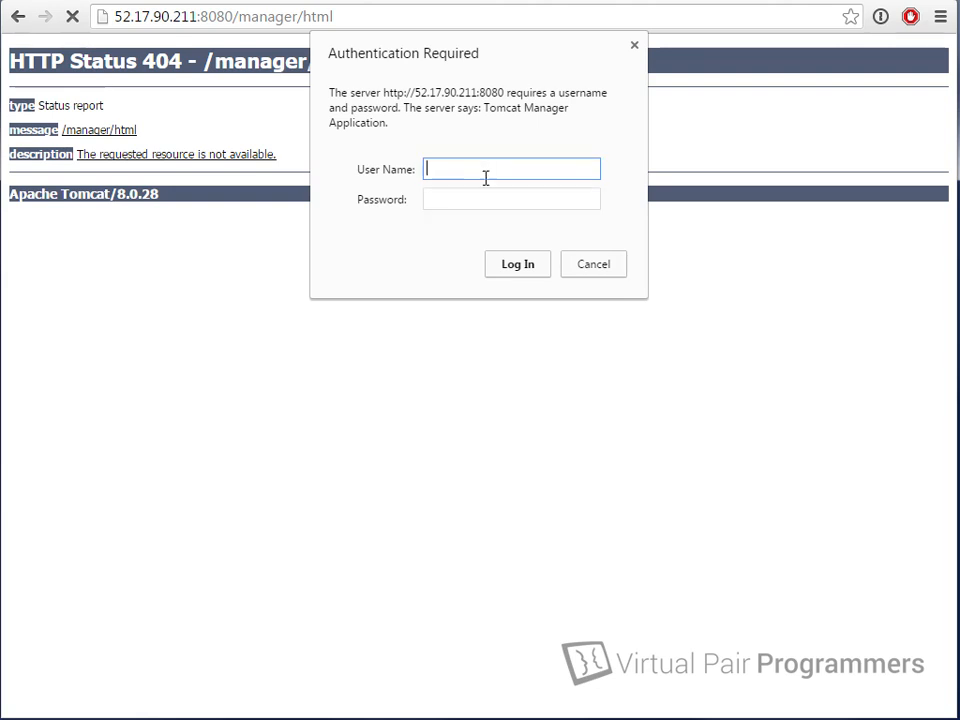
left_click(596, 272)
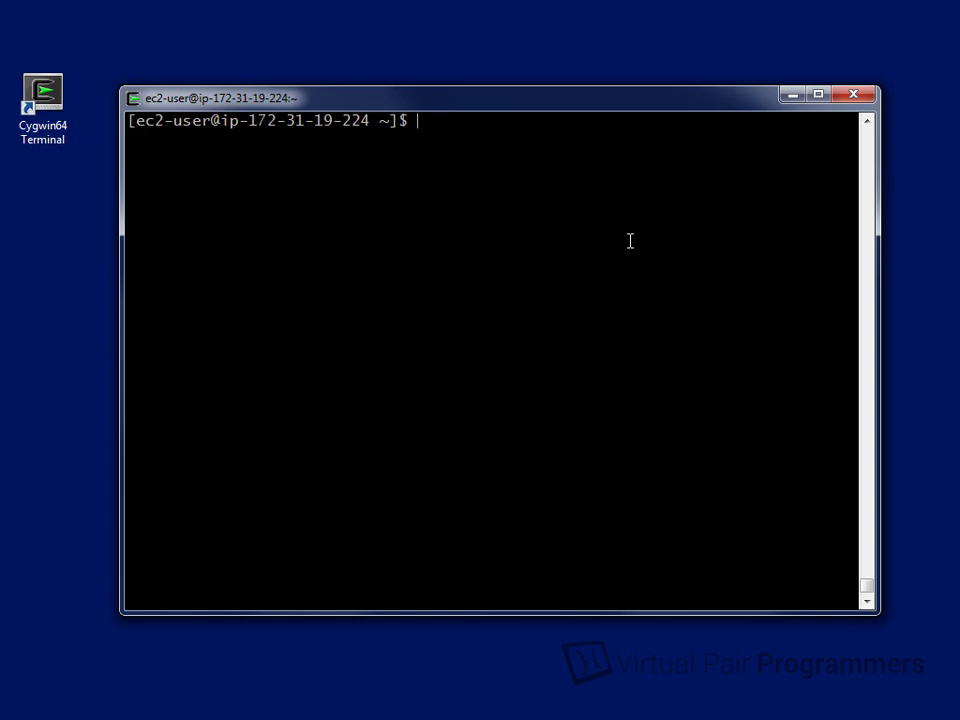
Change to the /usr/share/tomcat8 directory in the instance's SSH terminal and list its contents
type("cd /usr/sh")
key("Tab")
type("tomca")
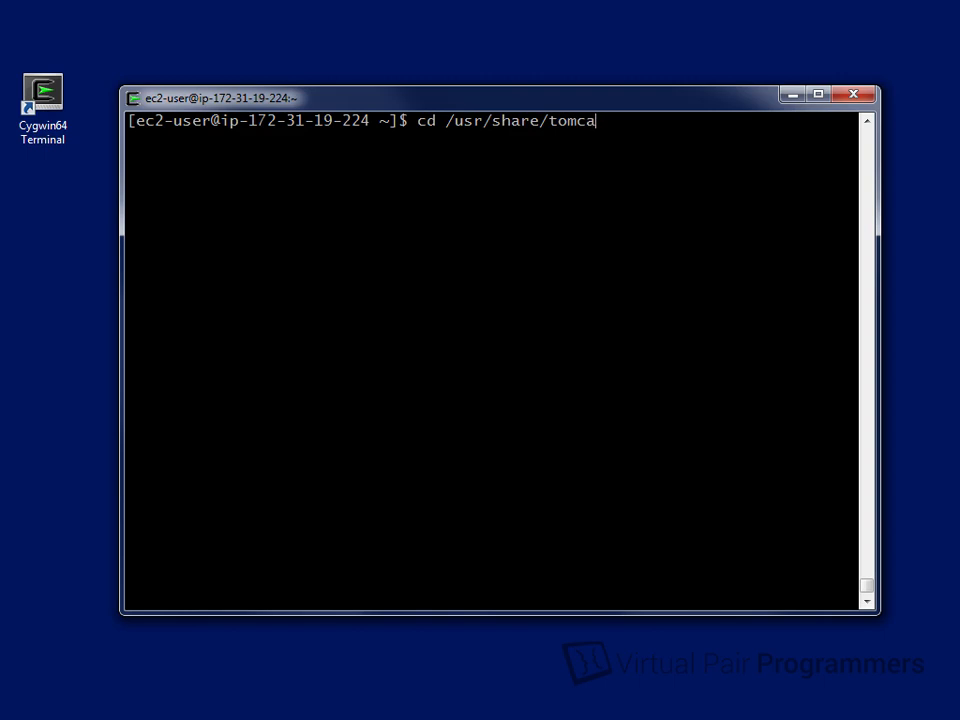
key("Tab")
key("Return")
type("ls")
key("Return")
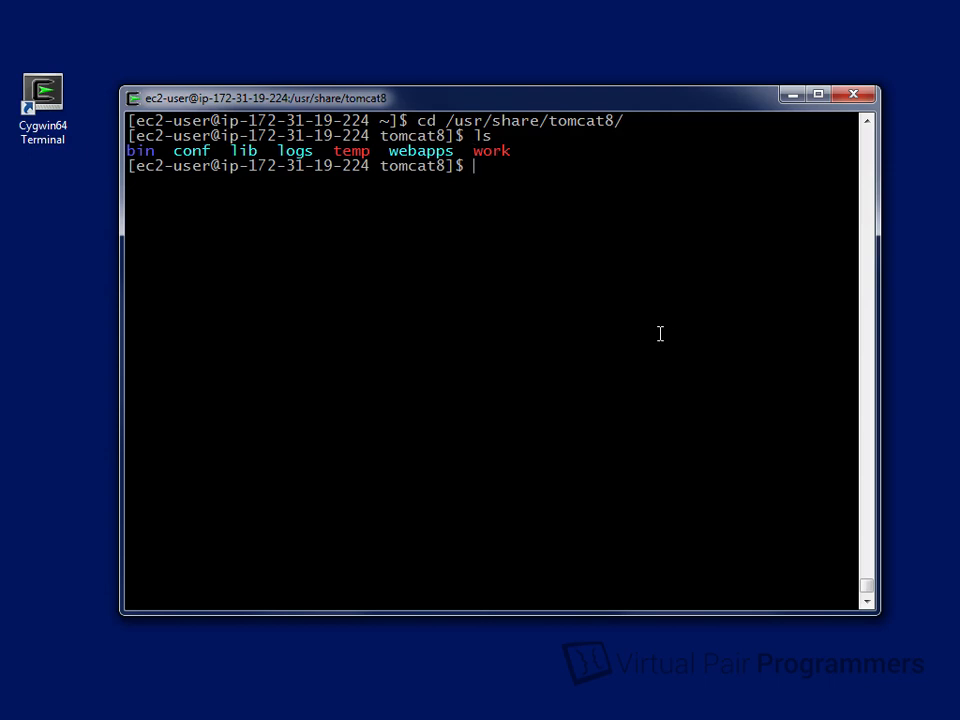
Change into Tomcat's conf directory and list its configuration files
type("cd conf")
key("Return")
type("ls")
key("Return")
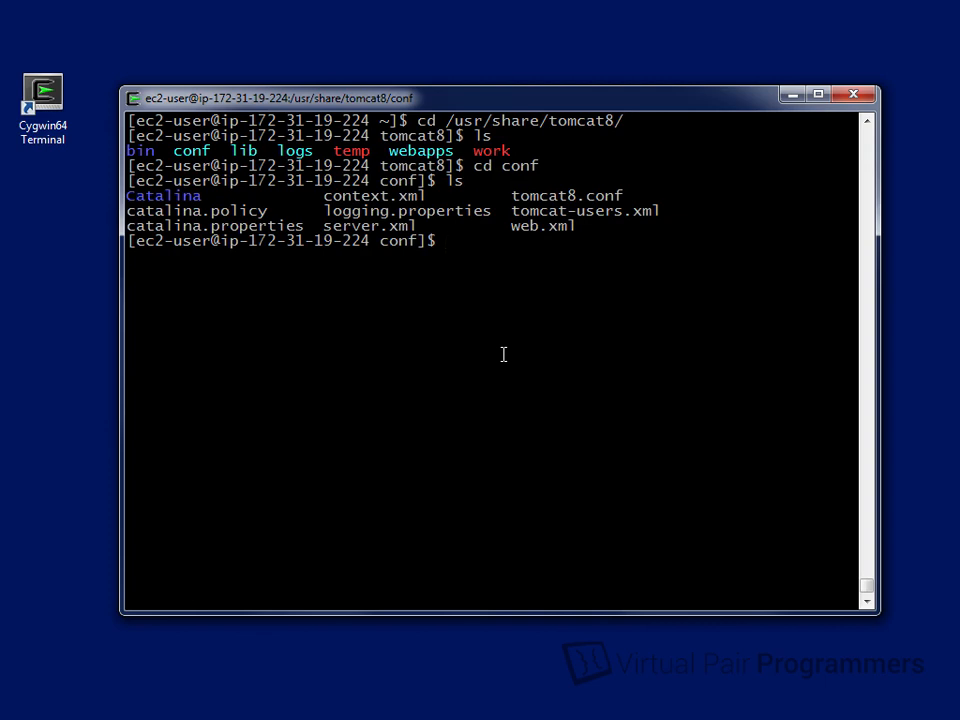
Try to open tomcat-users.xml in nano without sudo, and exit the editor
type("nano tomcat")
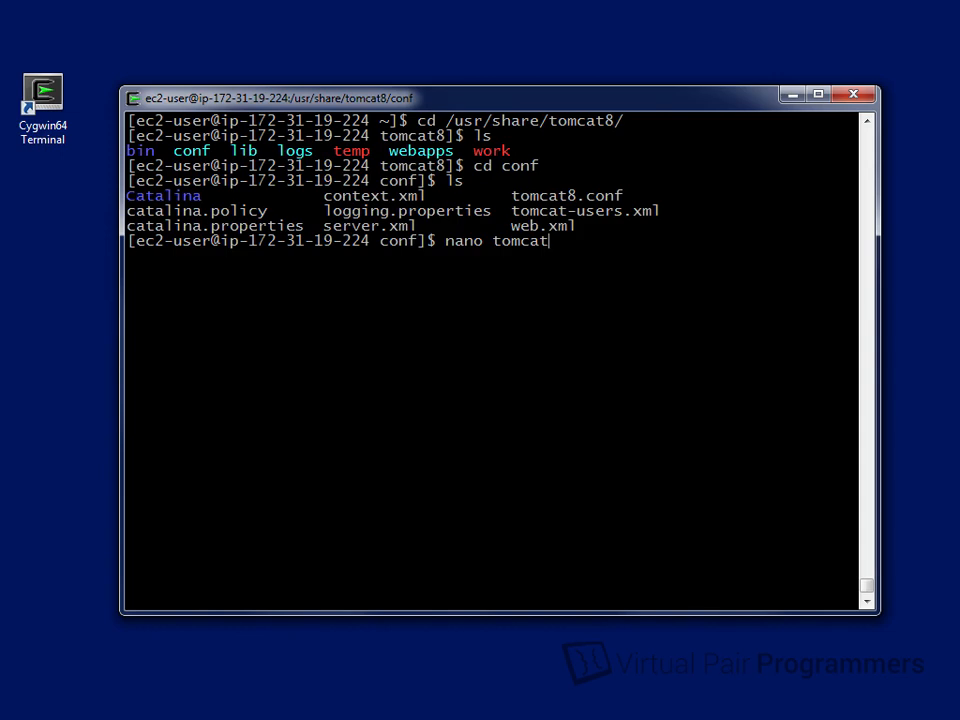
type("-")
key("Tab")
key("Return")
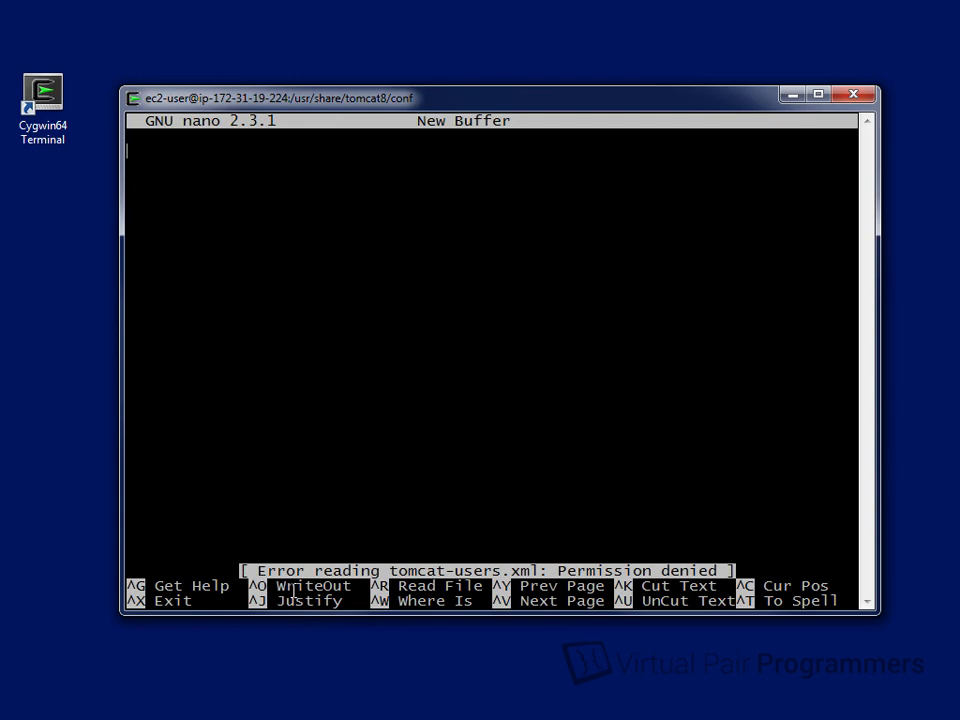
key("ctrl+x")
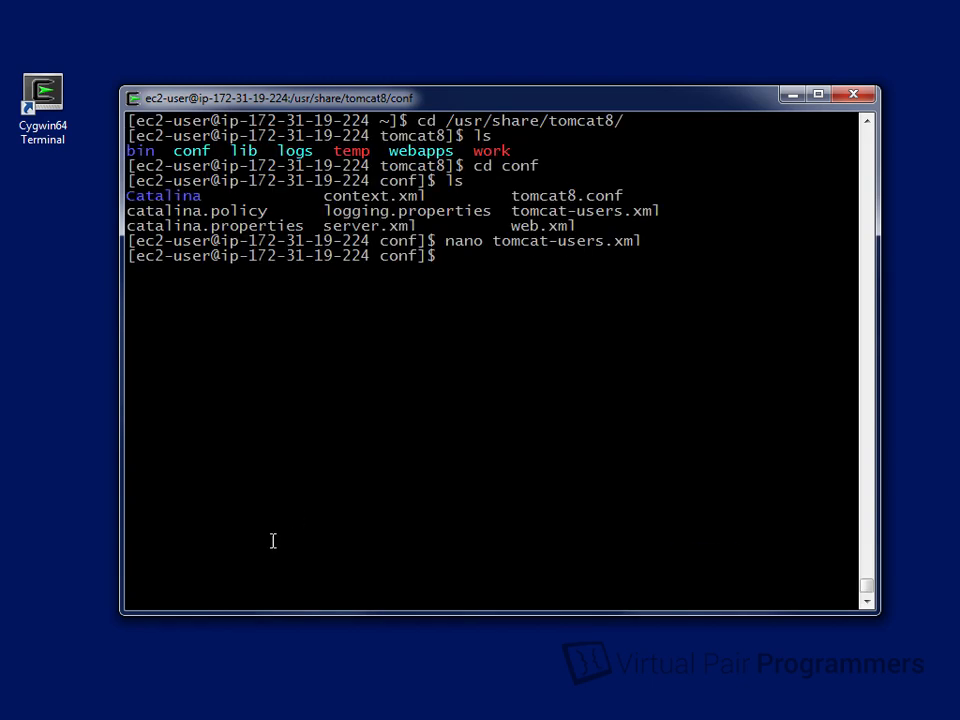
Open tomcat-users.xml in nano with sudo by adapting the previous command
key("Up")
key("Home")
type("sudo")
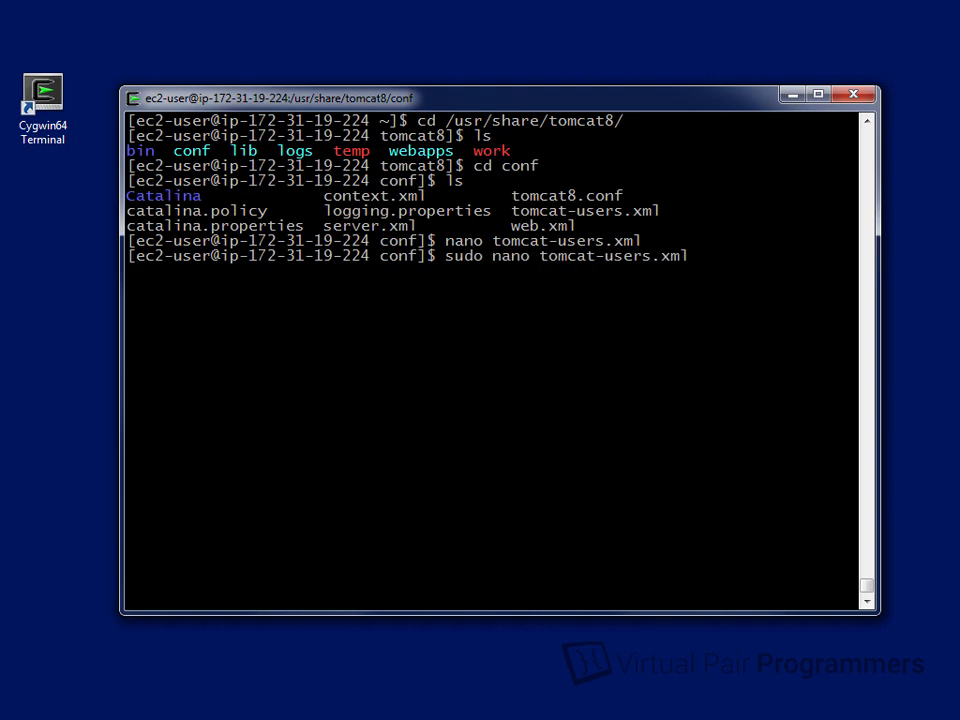
key("Return")
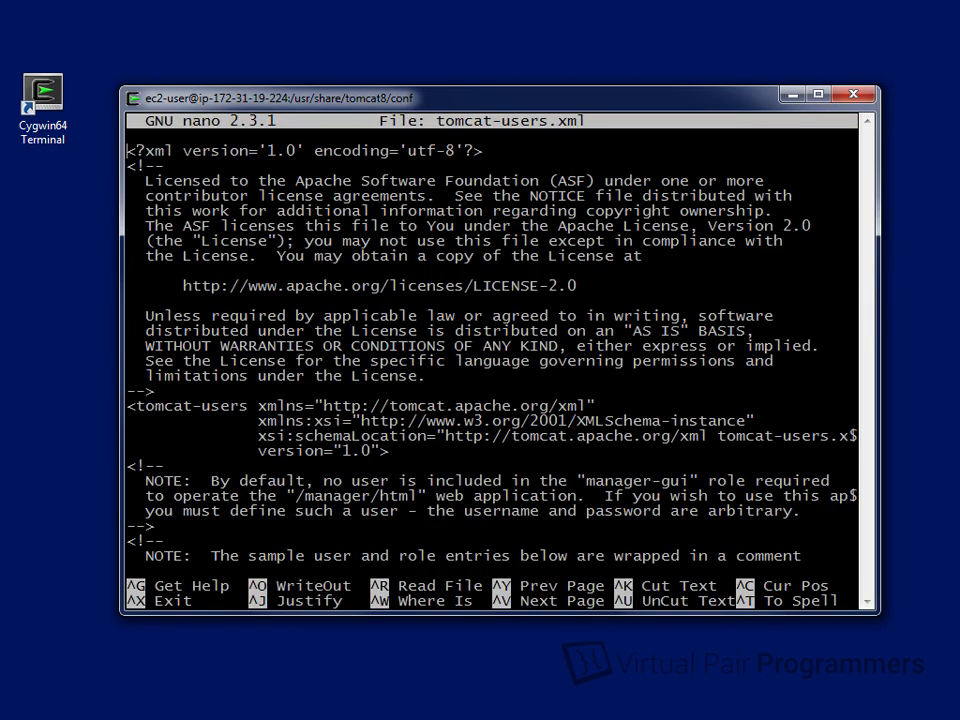
Examine the notes and the commented-out role and user entries in tomcat-users.xml
key("Down")
key("Down")
key("Down")
key("Down")
key("Down")
key("Down")
key("Down")
key("Down")
key("Down")
key("Down")
key("Down")
key("Down")
key("Down")
key("Down")
key("Down")
key("Down")
key("Down")
key("Down")
key("Down")
key("Down")
key("Down")
key("Down")
key("Down")
key("Down")
key("Down")
key("Down")
key("Down")
key("Down")
key("Down")
key("Down")
key("Down")
key("Down")
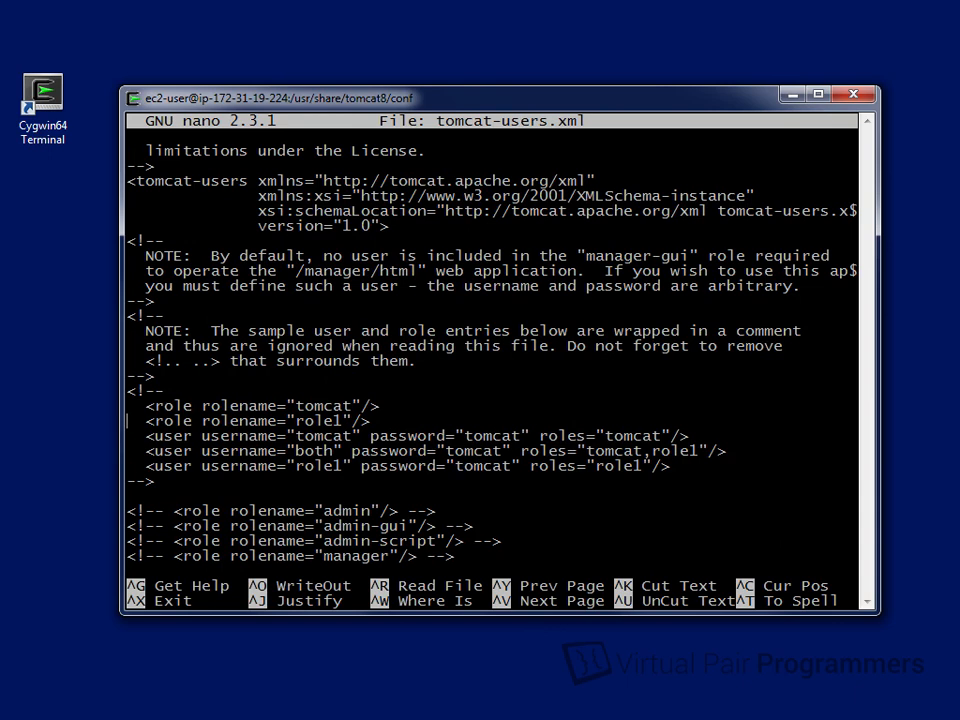
key("Up")
key("Up")
key("Up")
key("Up")
key("Up")
key("Up")
key("Down")
key("Down")
key("Down")
key("Down")
key("Down")
key("Down")
key("Down")
key("Down")
key("Down")
key("Down")
key("Down")
key("Down")
key("Down")
key("Down")
key("Down")
key("Down")
key("Up")
key("Up")
key("Up")
key("Up")
key("Up")
key("Up")
key("Up")
key("Up")
key("Up")
key("Up")
key("Up")
key("Up")
key("Up")
key("Up")
key("Up")
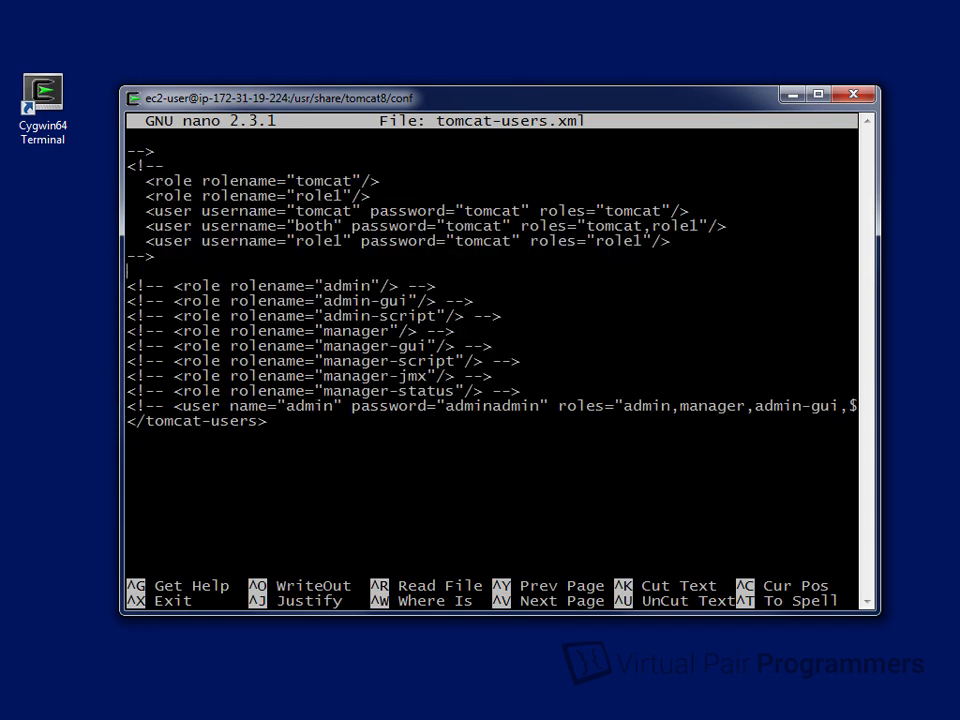
Uncomment the "manager" role line in tomcat-users.xml by removing its opening and closing comment marks
key("Down")
key("Down")
key("Down")
key("Down")
key("Down")
key("Down")
key("Down")
key("Down")
key("Down")
key("Down")
key("Down")
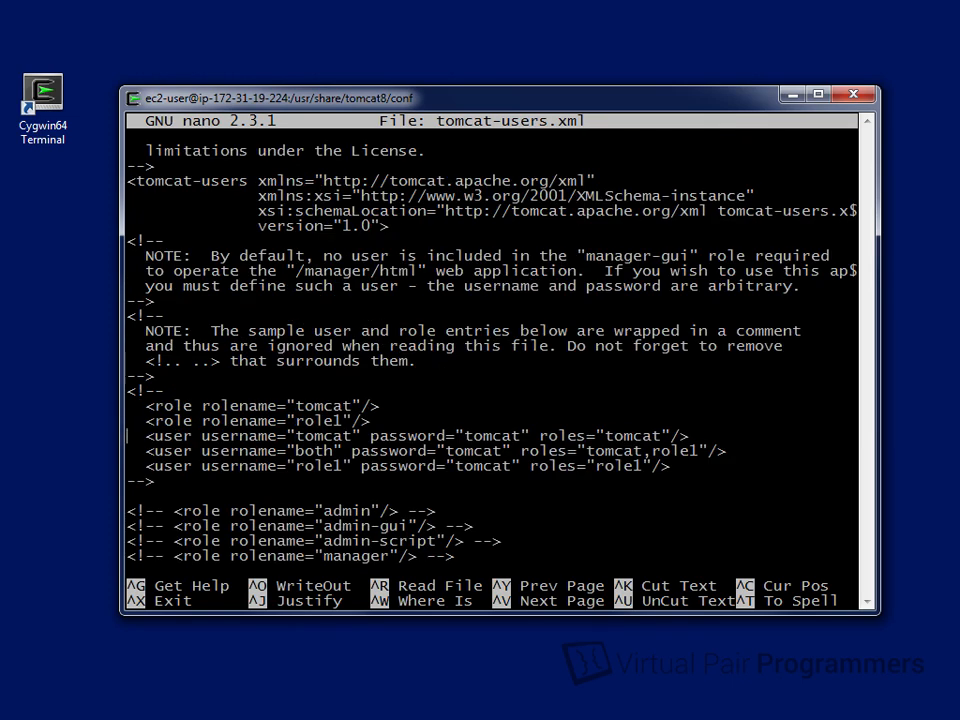
key("Down")
key("Down")
key("Down")
key("Right")
key("Right")
key("Right")
key("Right")
key("Right")
key("Right")
key("Right")
key("Right")
key("Right")
key("Right")
key("Right")
key("Right")
key("Right")
key("Right")
key("Right")
key("Left")
key("Left")
key("Left")
key("Left")
key("Left")
key("Left")
key("Left")
key("Left")
key("Left")
key("Left")
key("Left")
key("Left")
key("Left")
key("Left")
key("Left")
key("Left")
key("Left")
key("Left")
key("Left")
key("BackSpace")
key("BackSpace")
key("BackSpace")
key("BackSpace")
key("BackSpace")
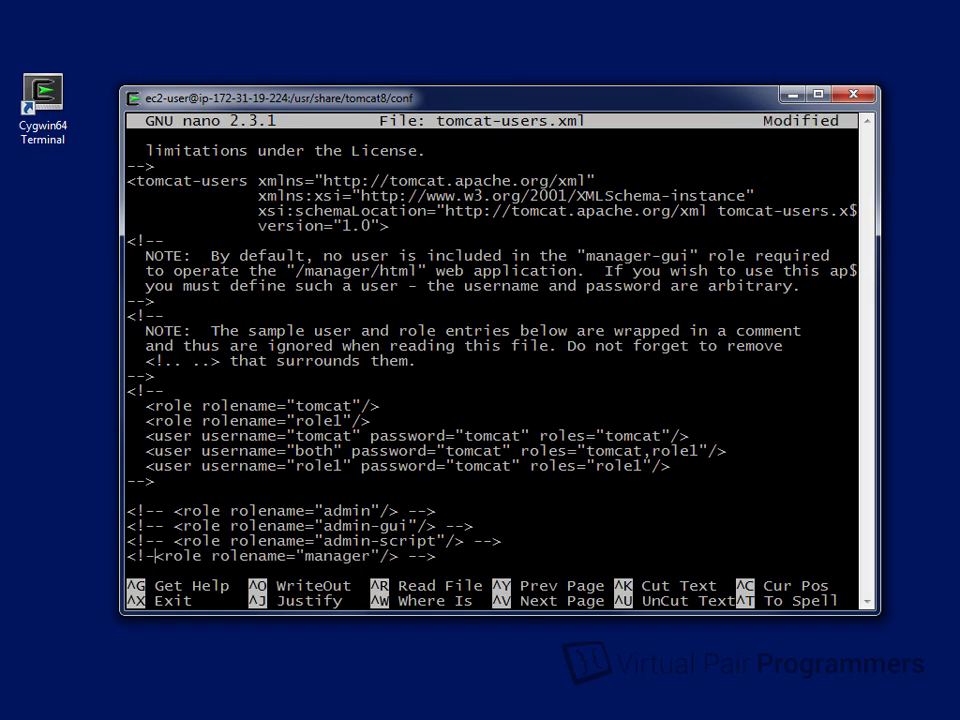
key("BackSpace")
key("BackSpace")
key("BackSpace")
key("BackSpace")
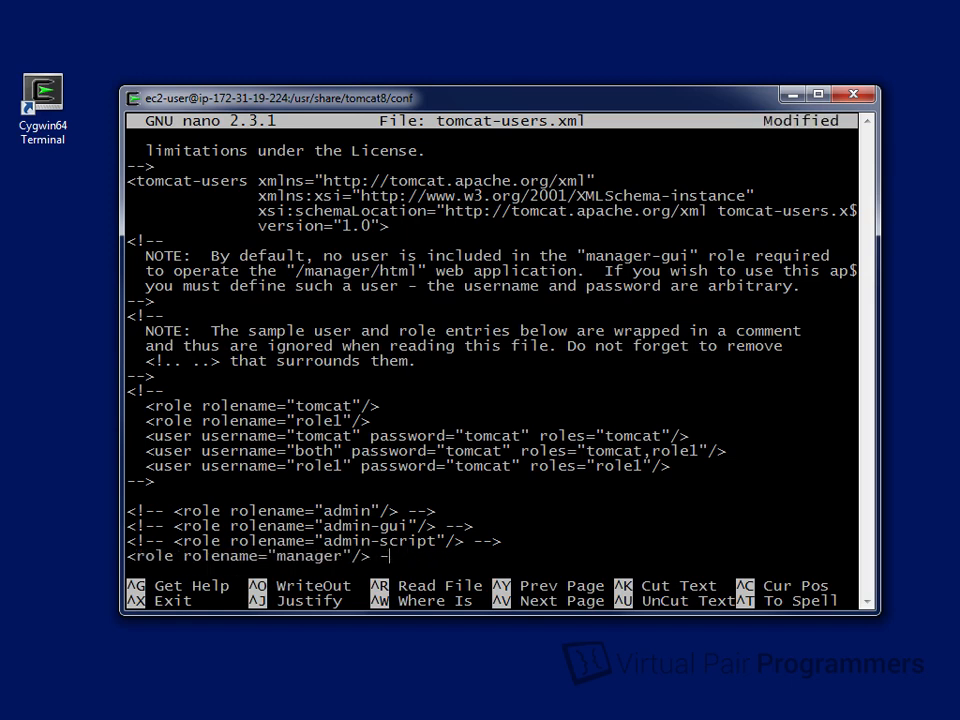
key("Down")
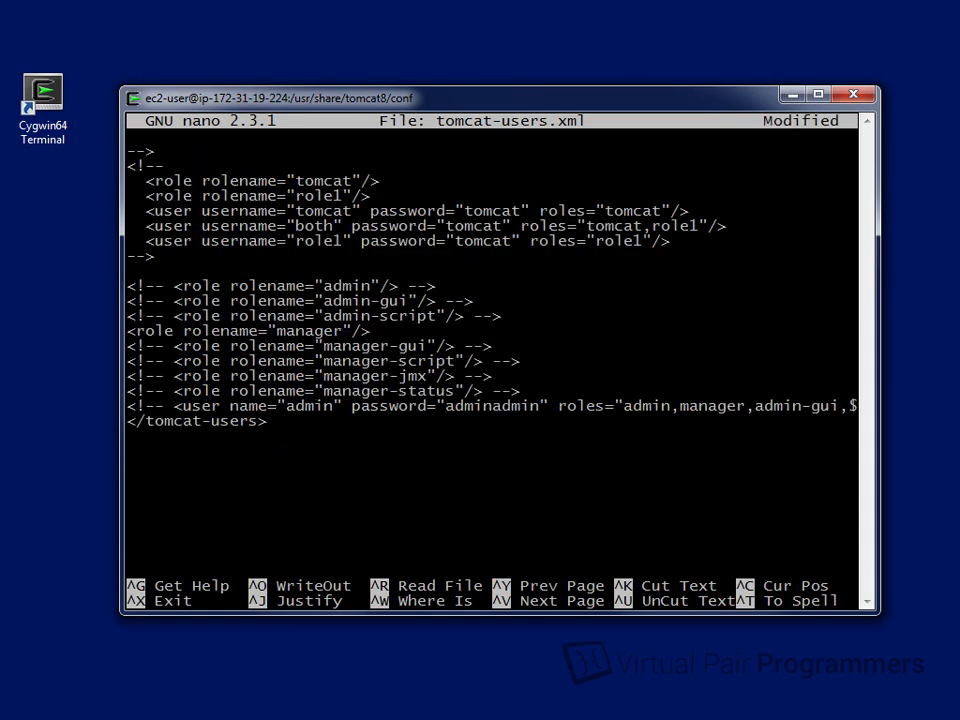
Uncomment the "admin" user line at the end of tomcat-users.xml by removing its opening and closing comment marks
key("Down")
key("Down")
key("Down")
key("Down")
key("Down")
key("Right")
key("Right")
key("Right")
key("Right")
key("Right")
key("Right")
key("Right")
key("Right")
key("Right")
key("Right")
key("Right")
key("Right")
key("Right")
key("Right")
key("Right")
key("Right")
key("Right")
key("Right")
key("Right")
key("Right")
key("Right")
key("Right")
key("Right")
key("Right")
key("Right")
key("Right")
key("Right")
key("Right")
key("Right")
key("Right")
key("Right")
key("Right")
key("Right")
key("Right")
key("Right")
key("Left")
key("Left")
key("Left")
key("Left")
key("Left")
key("Left")
key("Left")
key("Left")
key("Left")
key("Left")
key("Left")
key("Left")
key("Left")
key("Left")
key("Left")
key("Left")
key("Left")
key("Left")
key("Left")
key("Left")
key("Right")
key("Right")
key("Right")
key("Right")
key("Right")
key("Right")
key("Right")
key("Right")
key("Right")
key("Right")
key("Right")
key("Right")
key("Right")
key("Right")
key("Right")
key("Left")
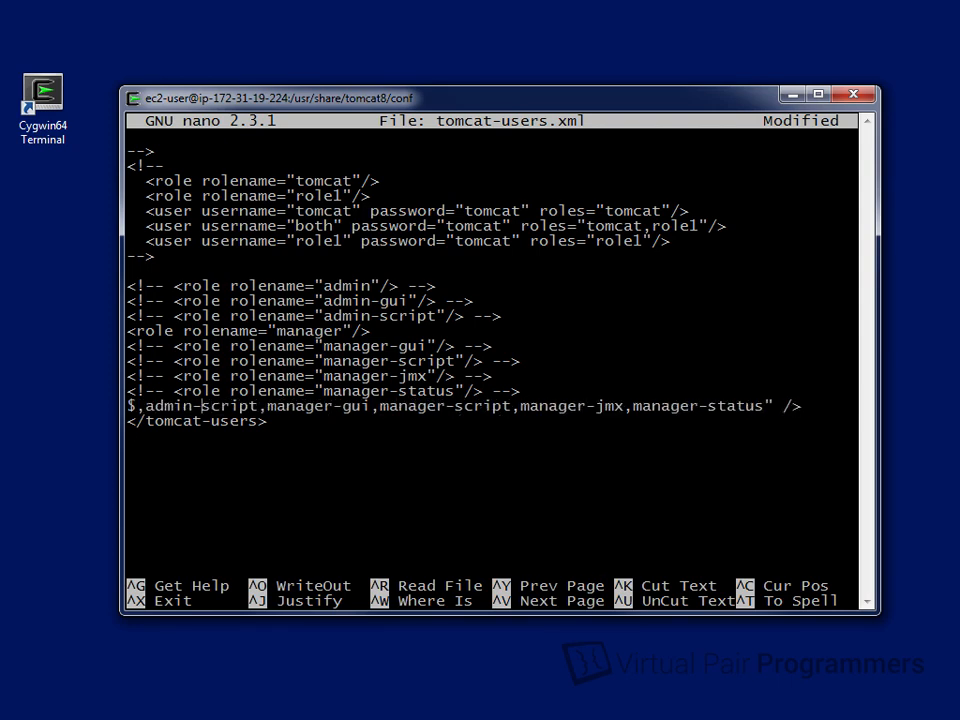
key("Left")
key("Left")
key("Left")
key("Left")
key("Left")
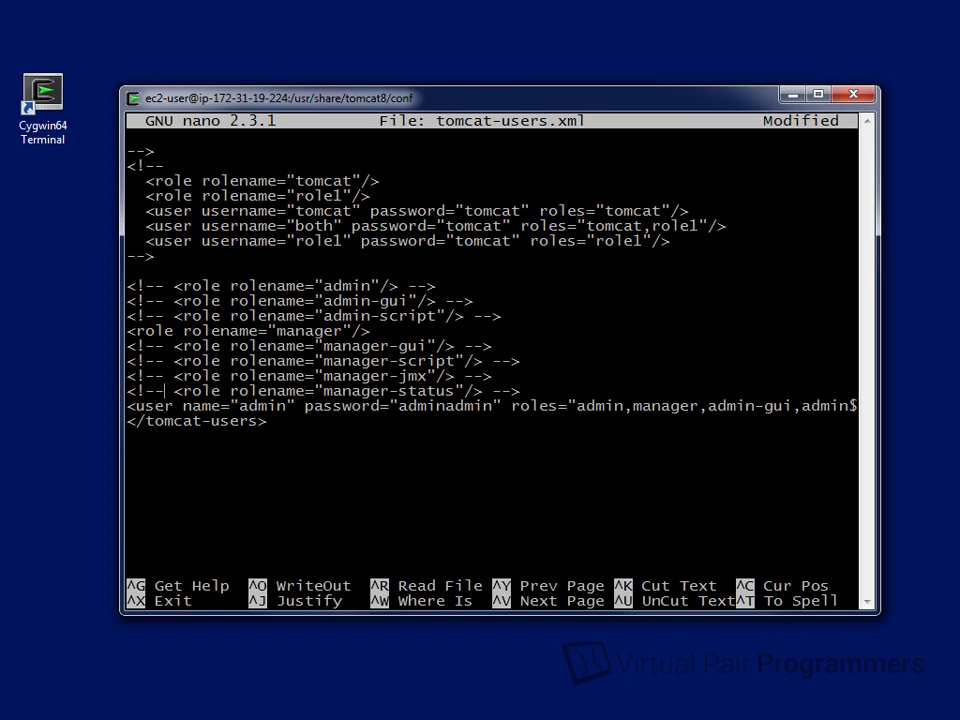
Remove the opening comment marks from the remaining commented-out admin and manager role lines, from "admin" down to "manager-status"
key("BackSpace")
key("BackSpace")
key("BackSpace")
key("BackSpace")
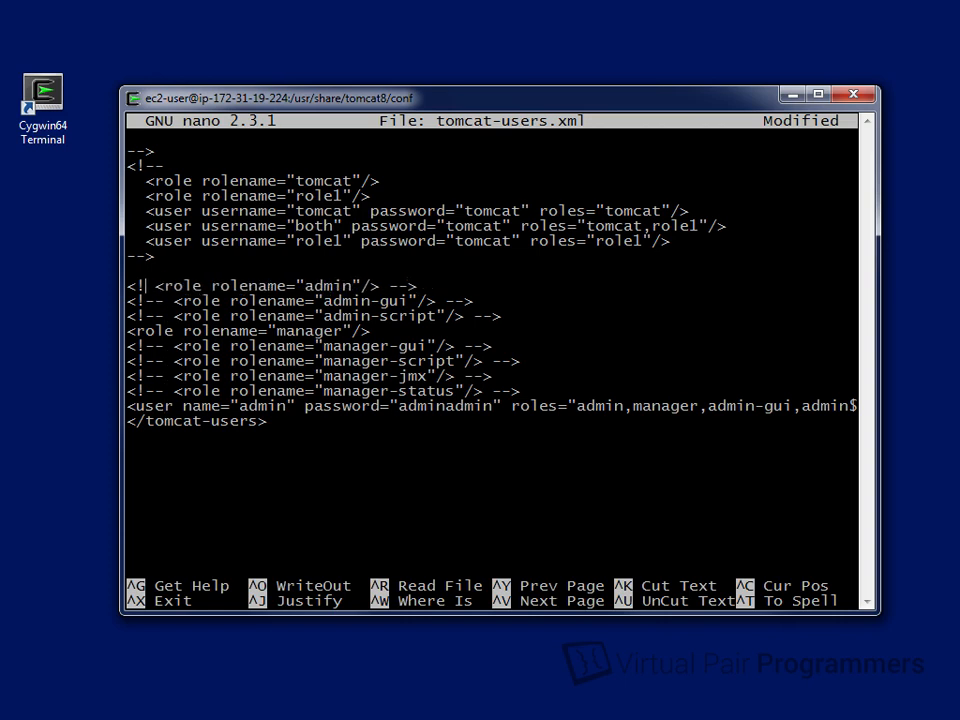
key("Delete")
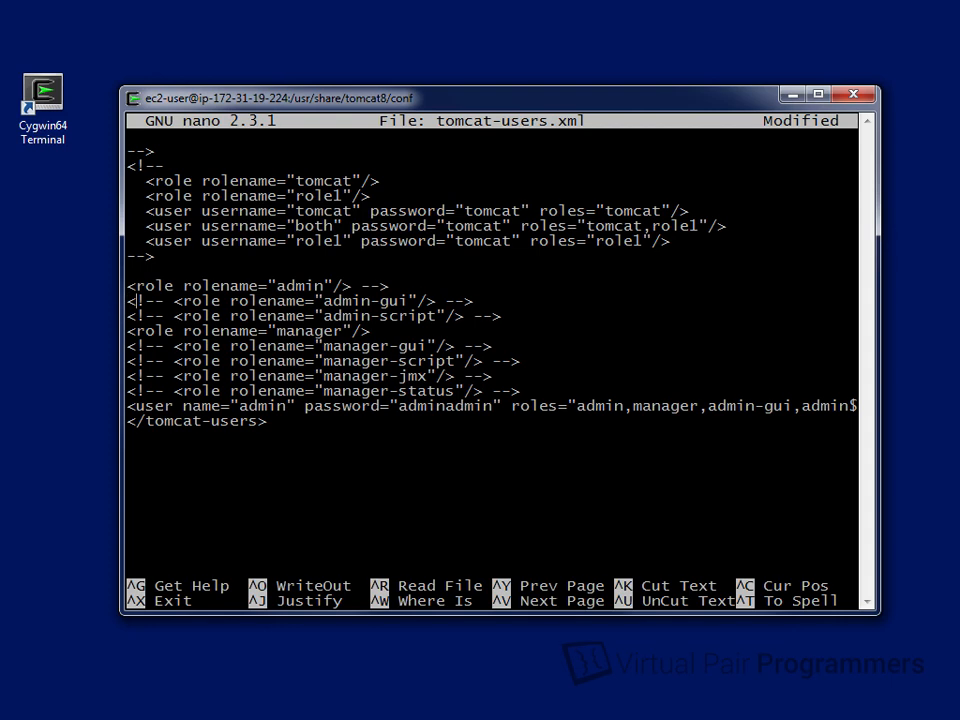
key("Delete")
key("Delete")
key("Delete")
key("Delete")
key("Delete")
key("Down")
key("Delete")
key("Delete")
key("Delete")
key("Delete")
key("Delete")
key("Down")
key("Delete")
key("Delete")
key("Delete")
key("Delete")
key("Delete")
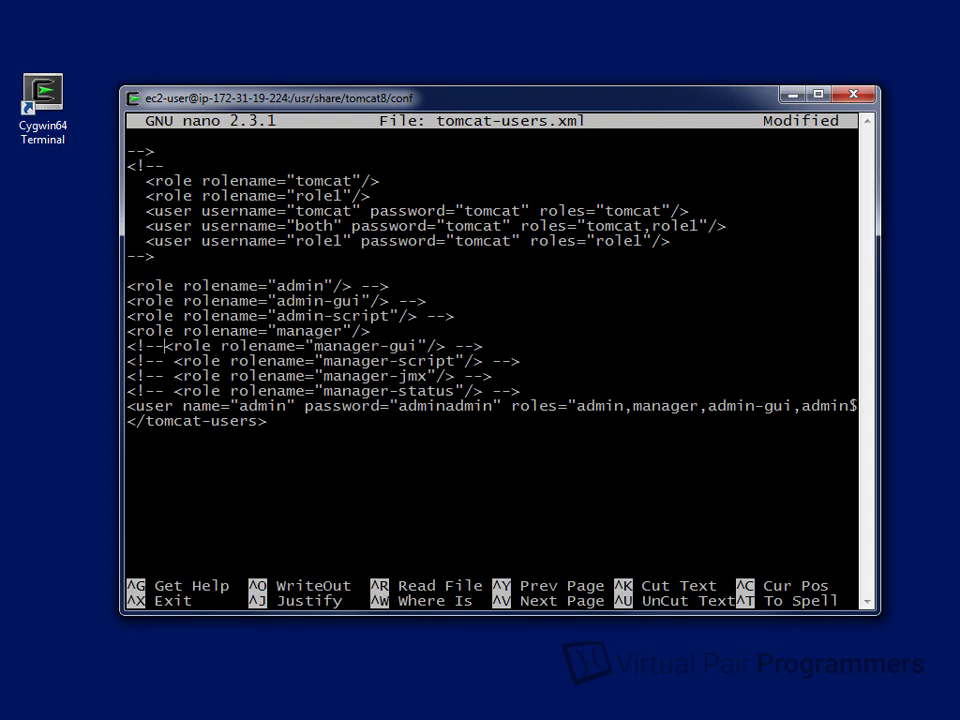
key("BackSpace")
key("BackSpace")
key("BackSpace")
key("BackSpace")
key("BackSpace")
key("BackSpace")
key("BackSpace")
key("BackSpace")
key("BackSpace")
key("BackSpace")
Remove the leftover closing comment marks at the ends of the uncommented admin and manager role lines
key("BackSpace")
key("BackSpace")
key("BackSpace")
key("BackSpace")
key("BackSpace")
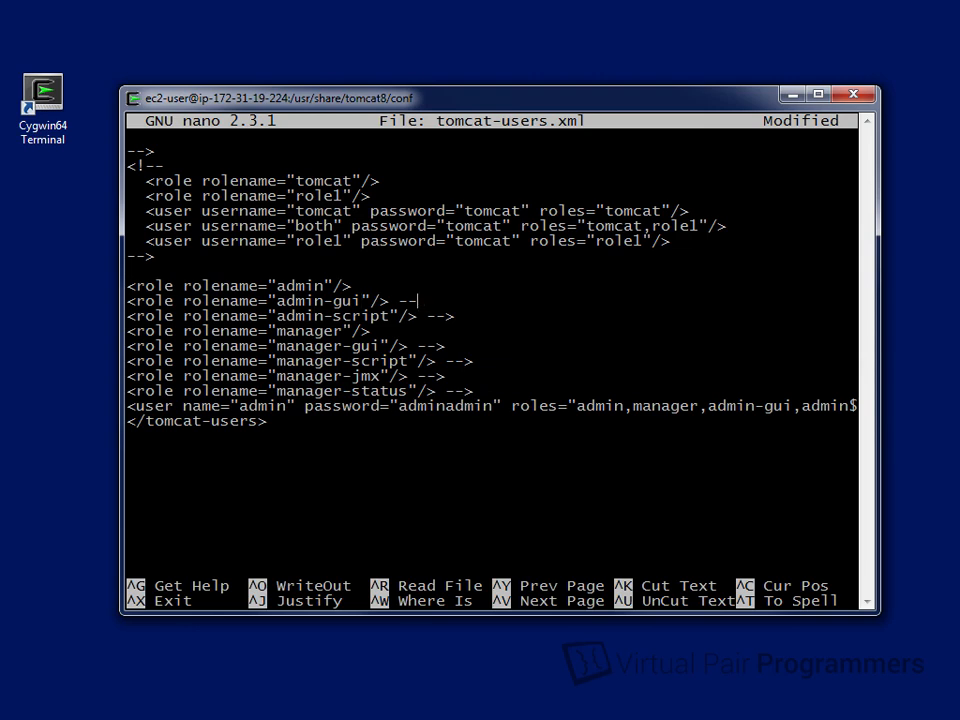
key("End")
key("BackSpace")
key("BackSpace")
key("BackSpace")
key("BackSpace")
key("Down")
Save the changes to tomcat-users.xml under the same name and exit nano
key("ctrl+o")
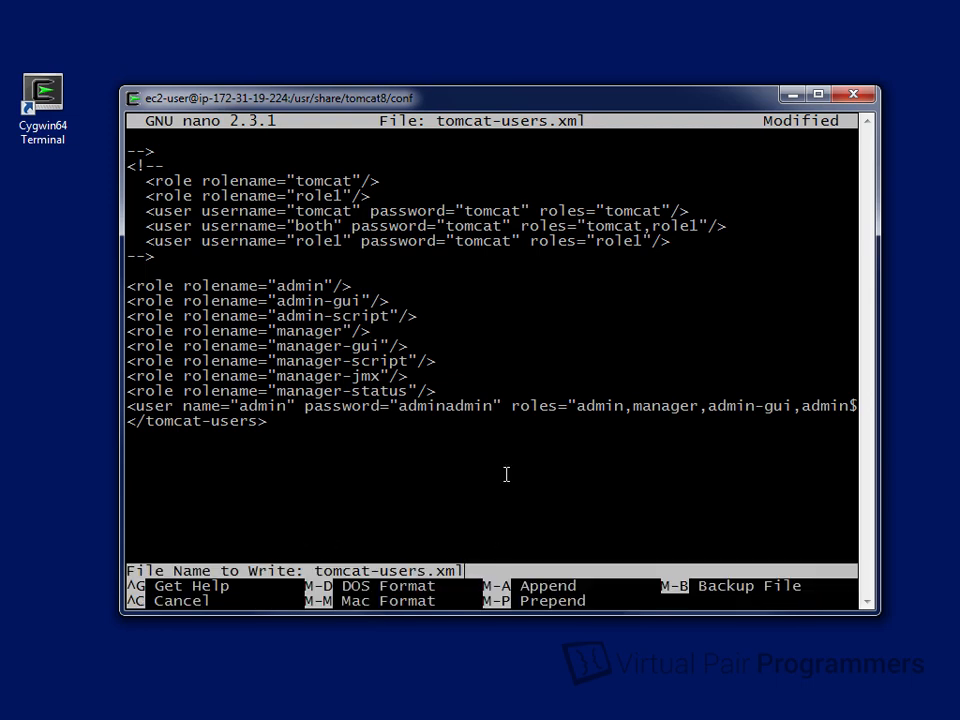
key("Return")
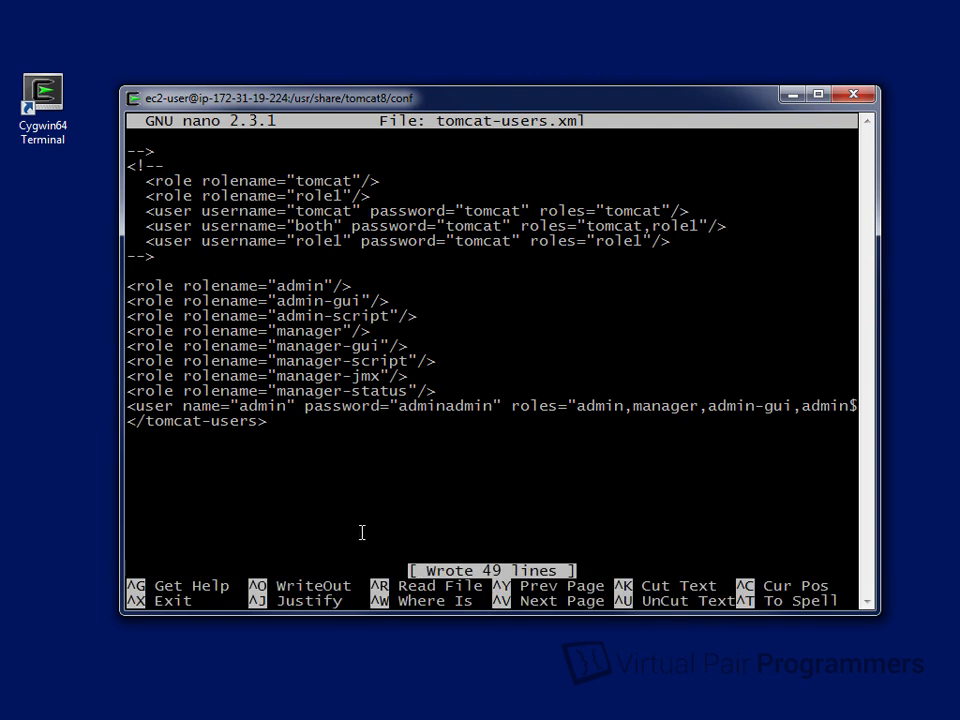
key("ctrl+x")
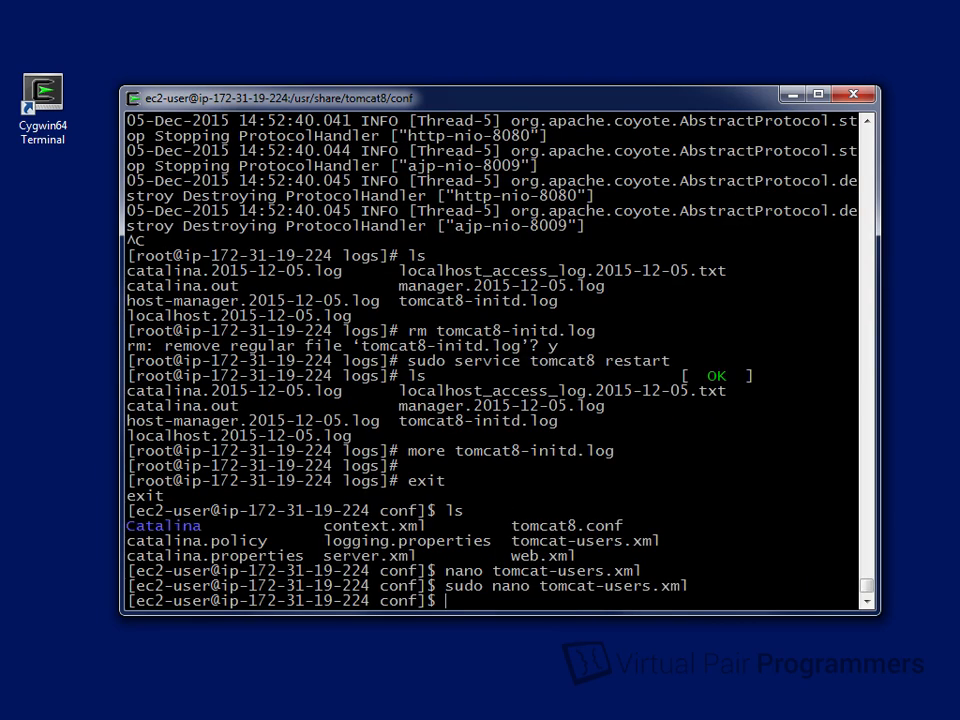
Clear the terminal and restart Tomcat with "sudo service tomcat8 restart"
key("ctrl+l")
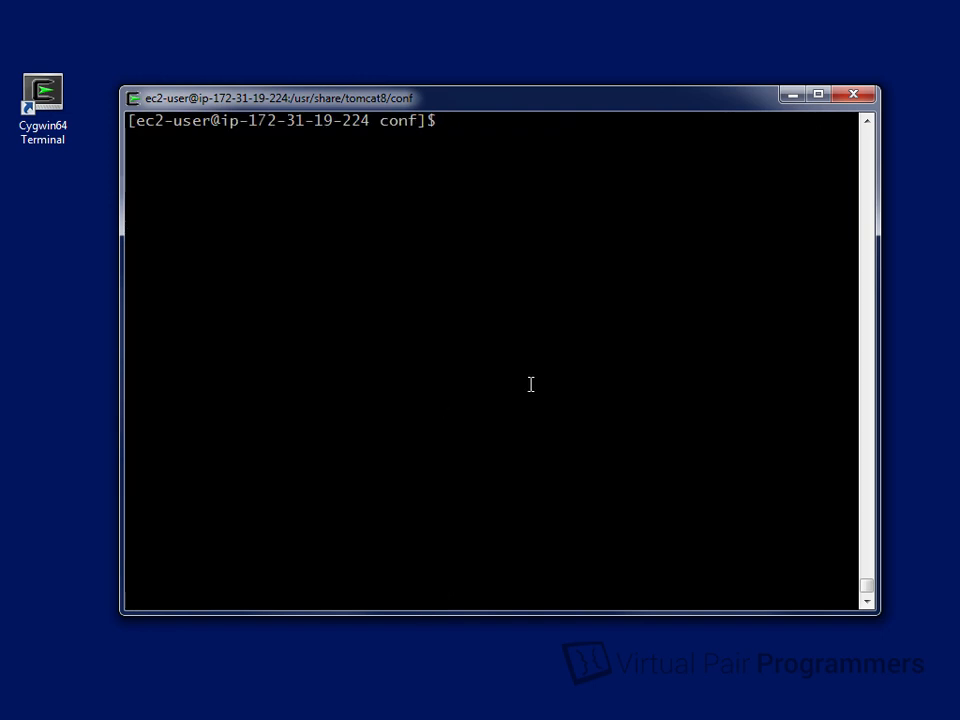
type("sudo service tomcat8 ")
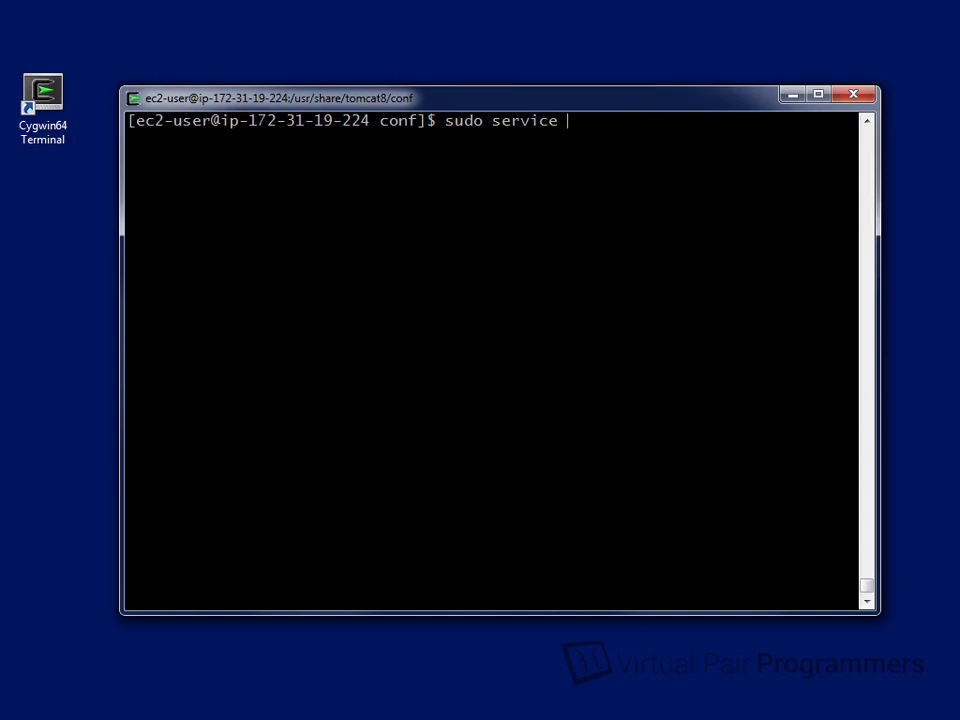
type("restart")
key("Return")
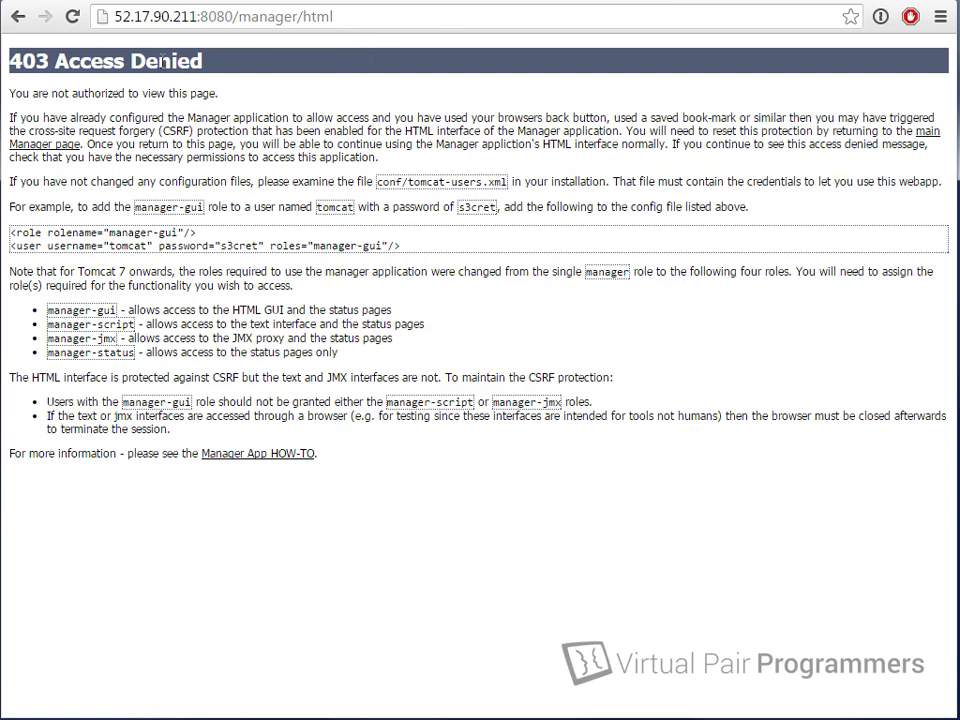
Switch to the browser and load the Tomcat manager page at 52.17.90.211:8080/manager/html again
left_click(377, 13)
left_click(386, 17)
key("Return")
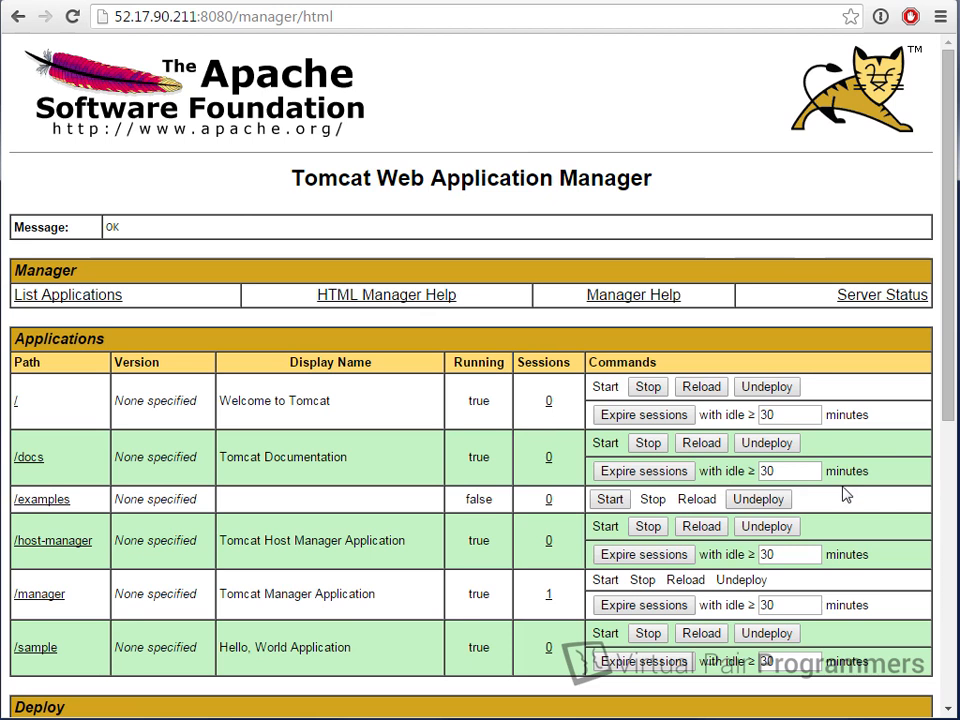
Look over the manager's applications list and its two options for deploying a WAR file
scroll(476, 279, "down", 3)
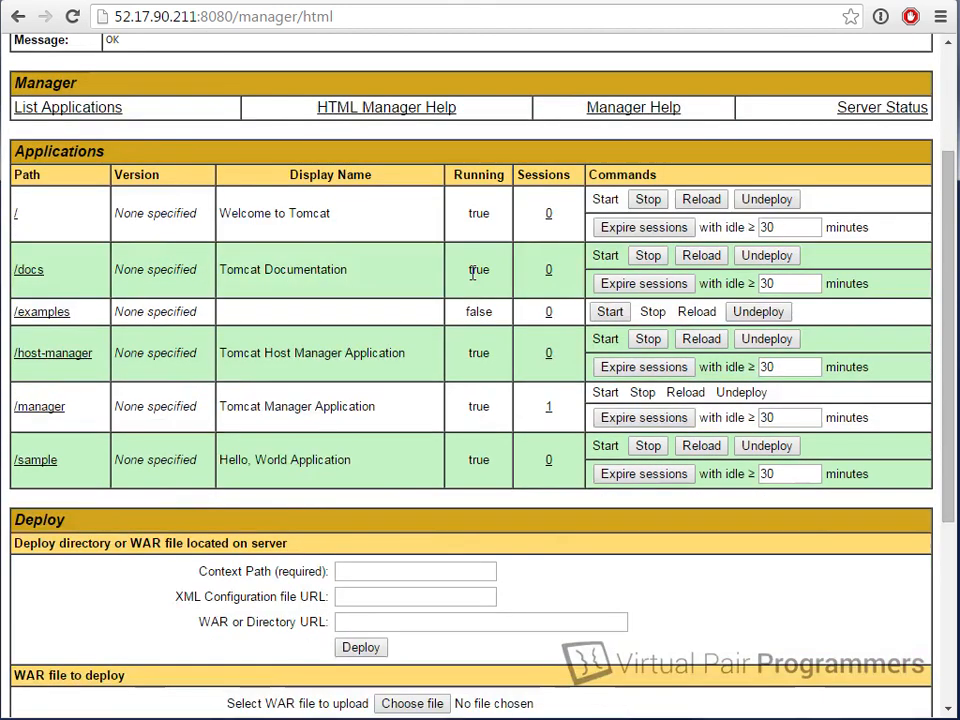
scroll(470, 287, "down", 1)
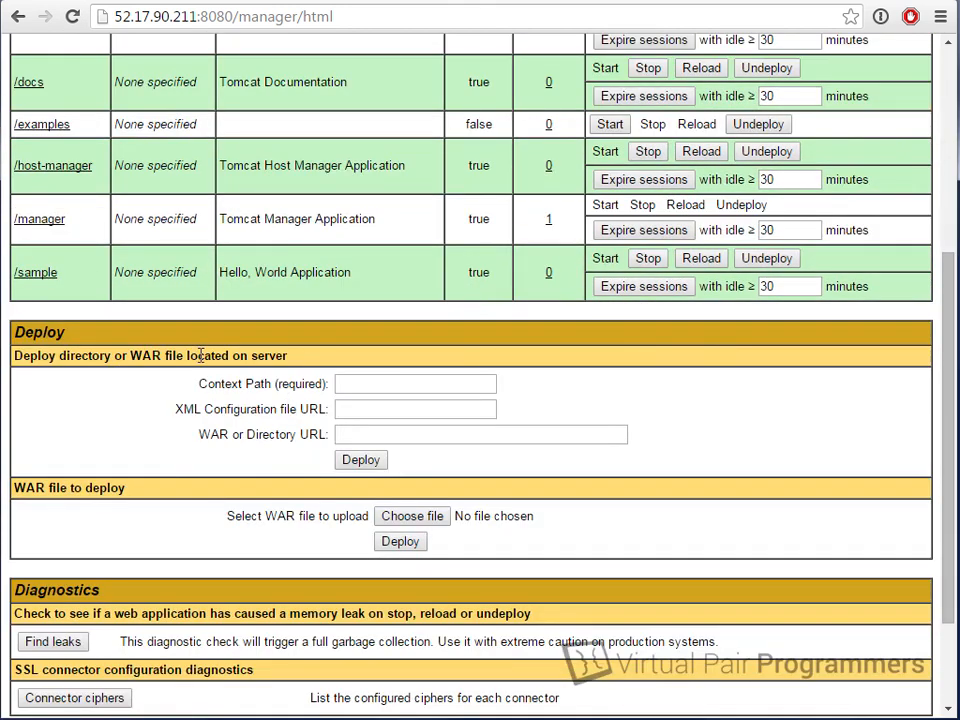
left_click(348, 437)
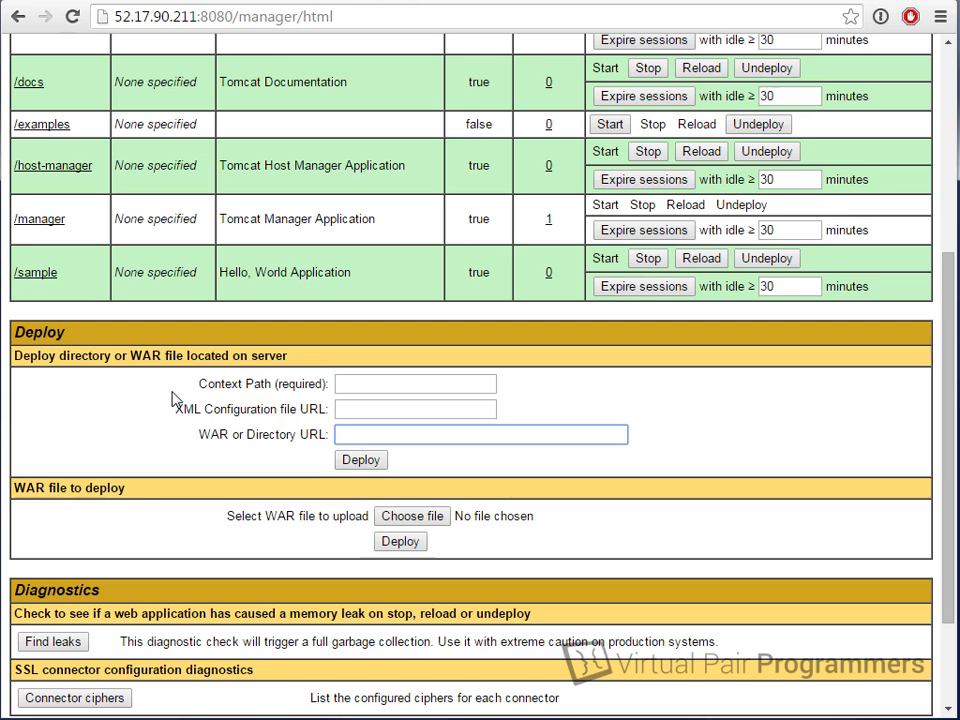
scroll(180, 402, "down", 1)
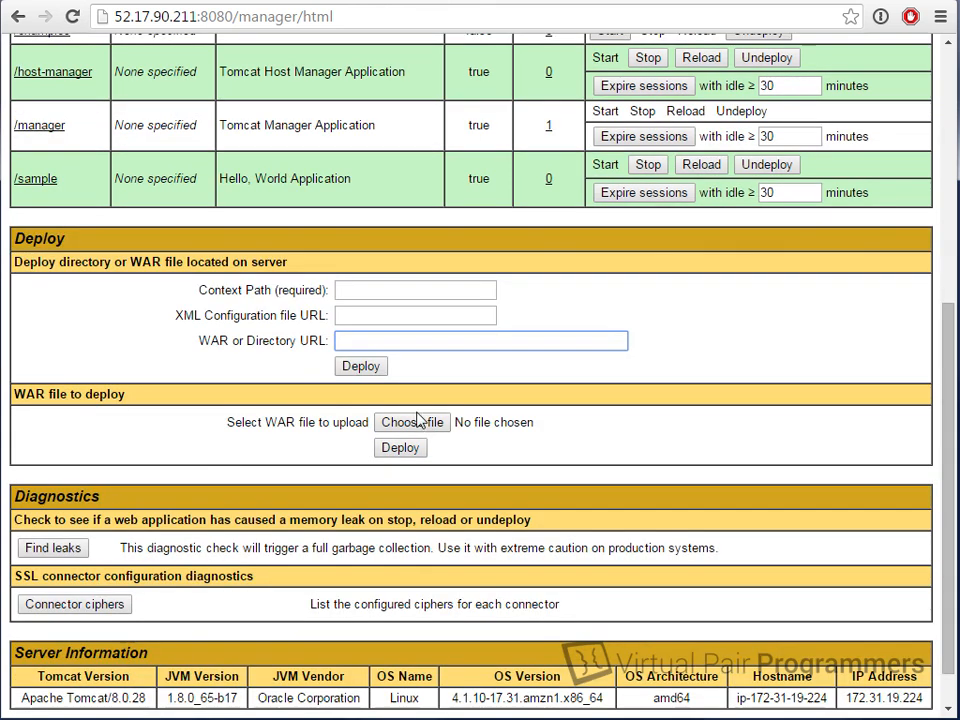
left_click(145, 397)
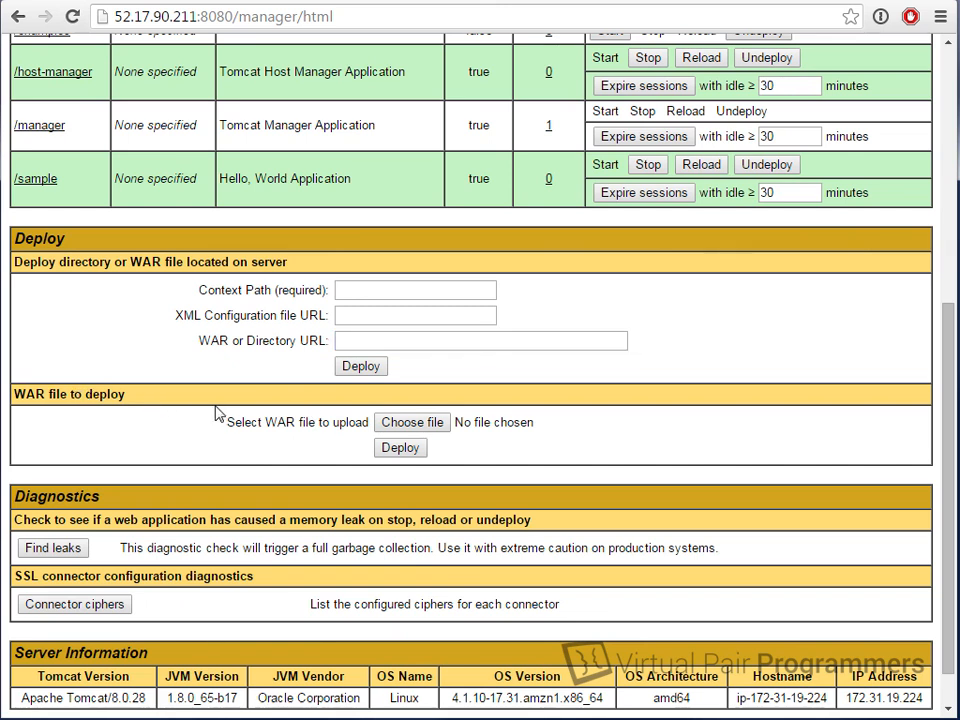
Choose bookstore.war from the dist folder of the Starting Workspace's MVC Project as the WAR file to upload, and deploy it
left_click(415, 423)
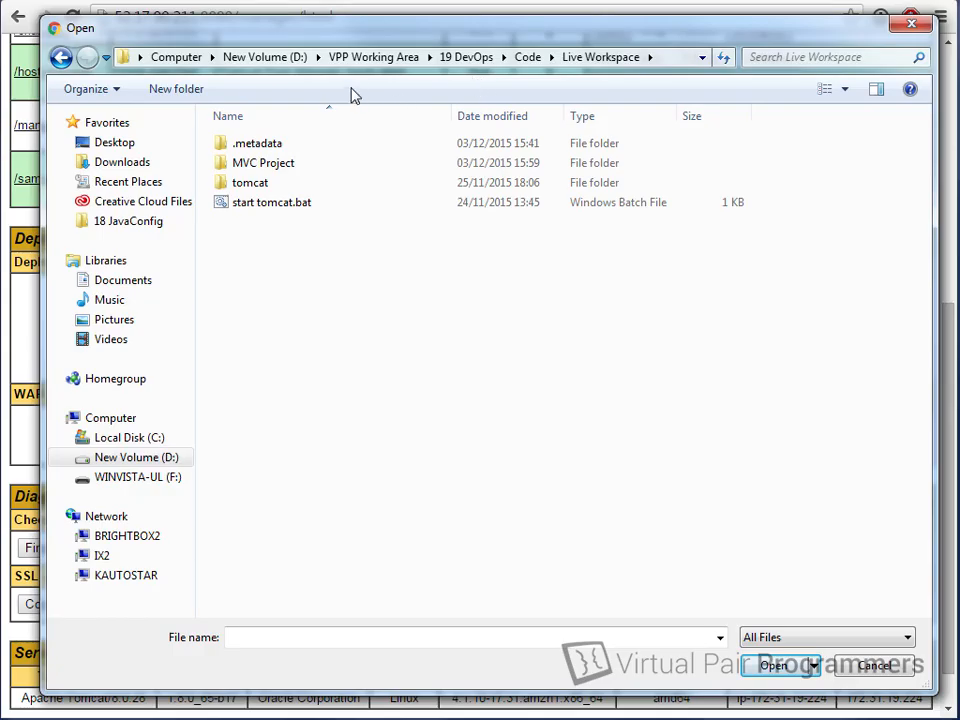
double_click(282, 171)
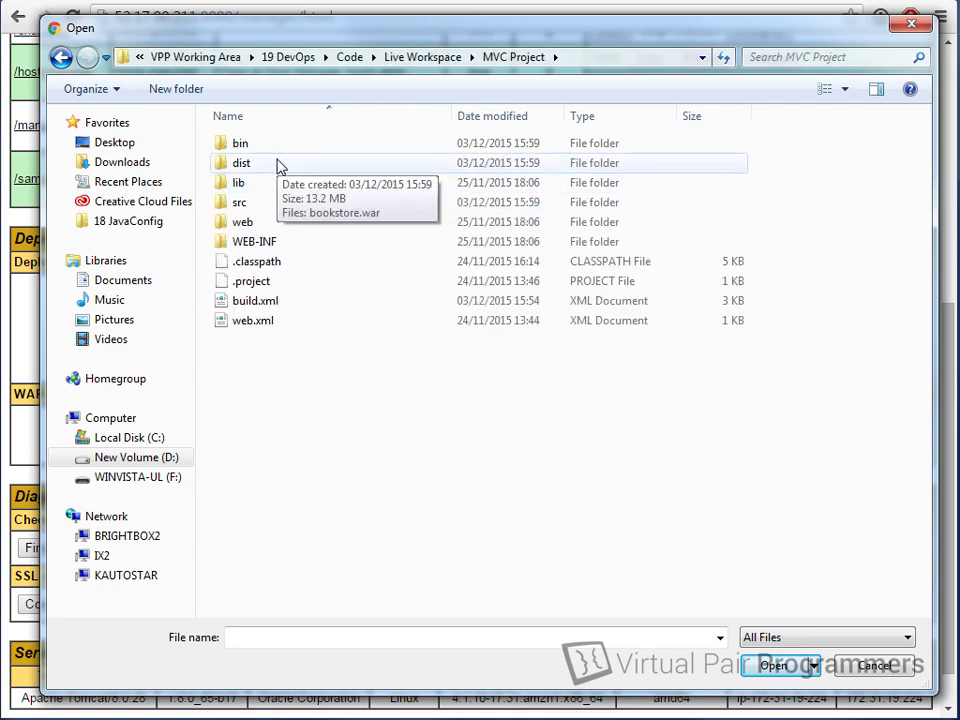
double_click(280, 167)
left_click(294, 143)
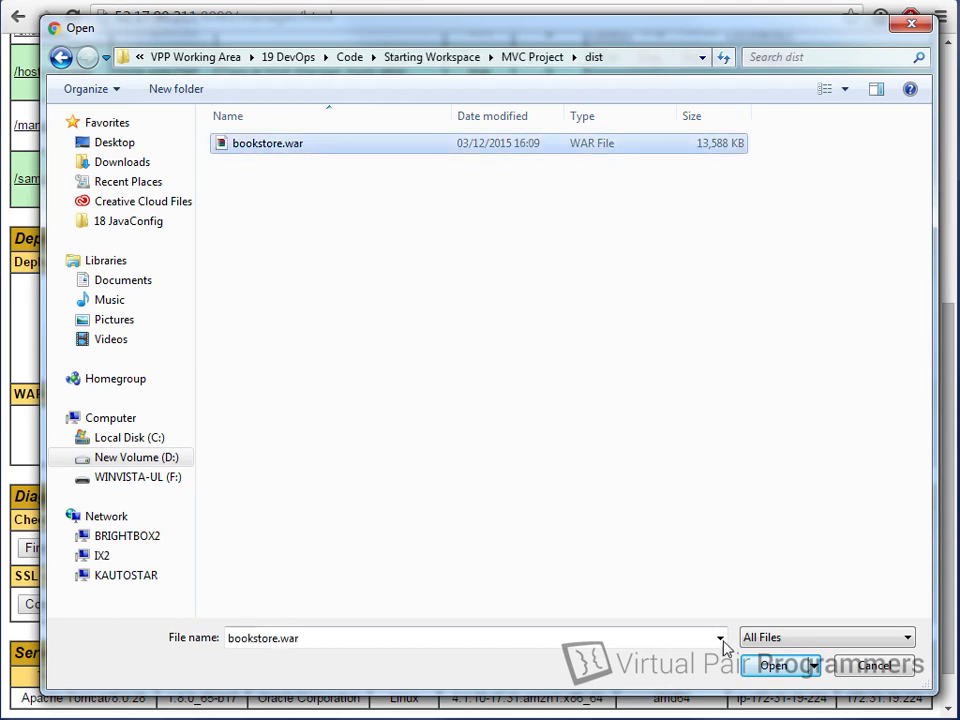
left_click(774, 666)
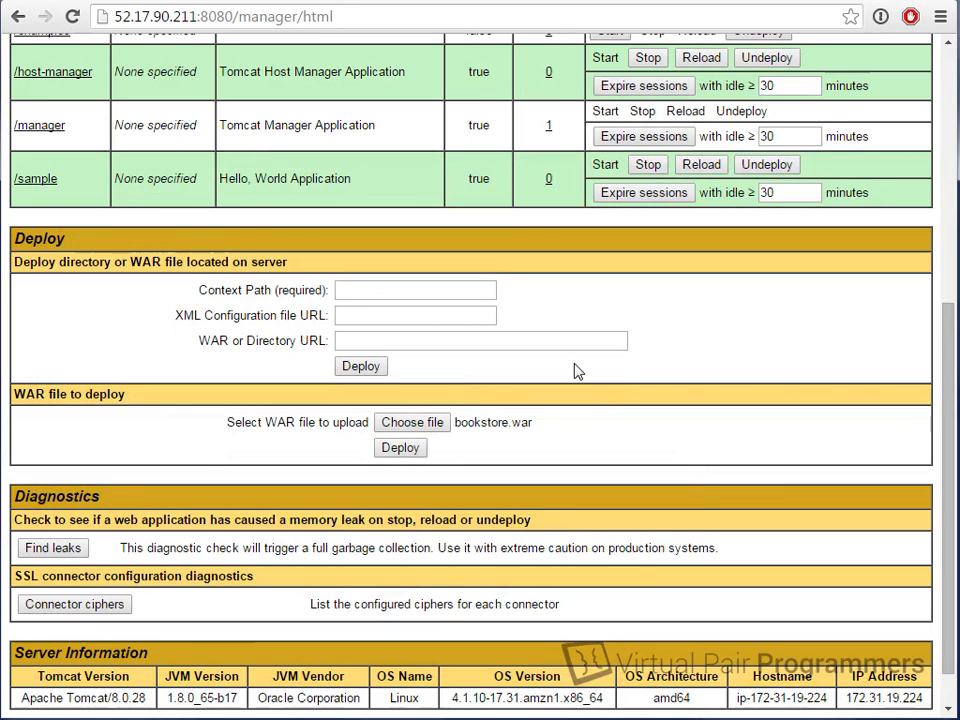
left_click(400, 448)
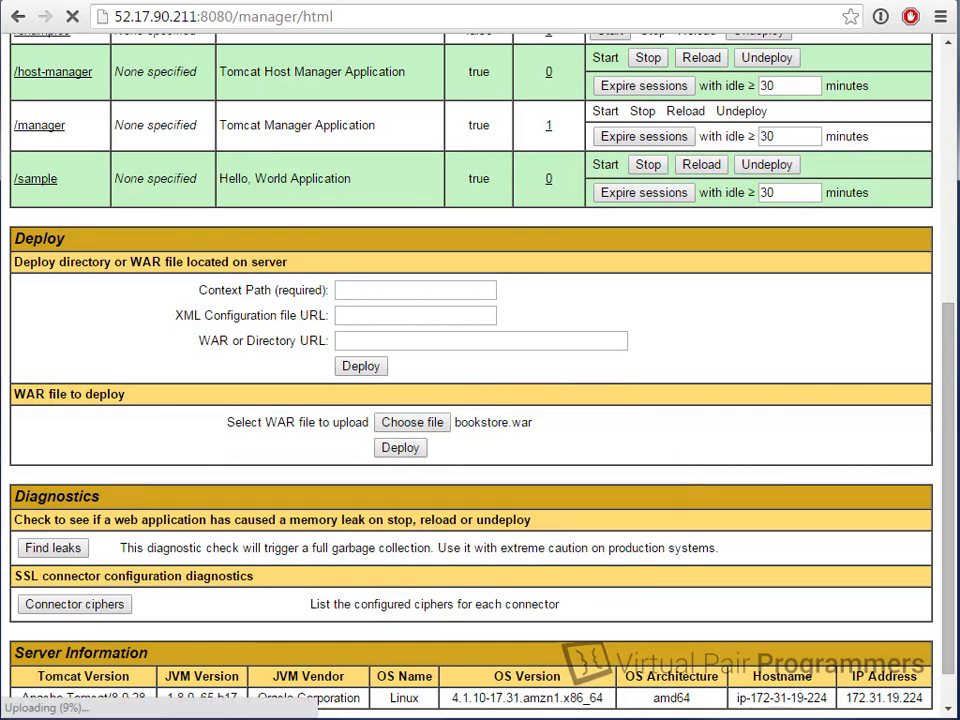
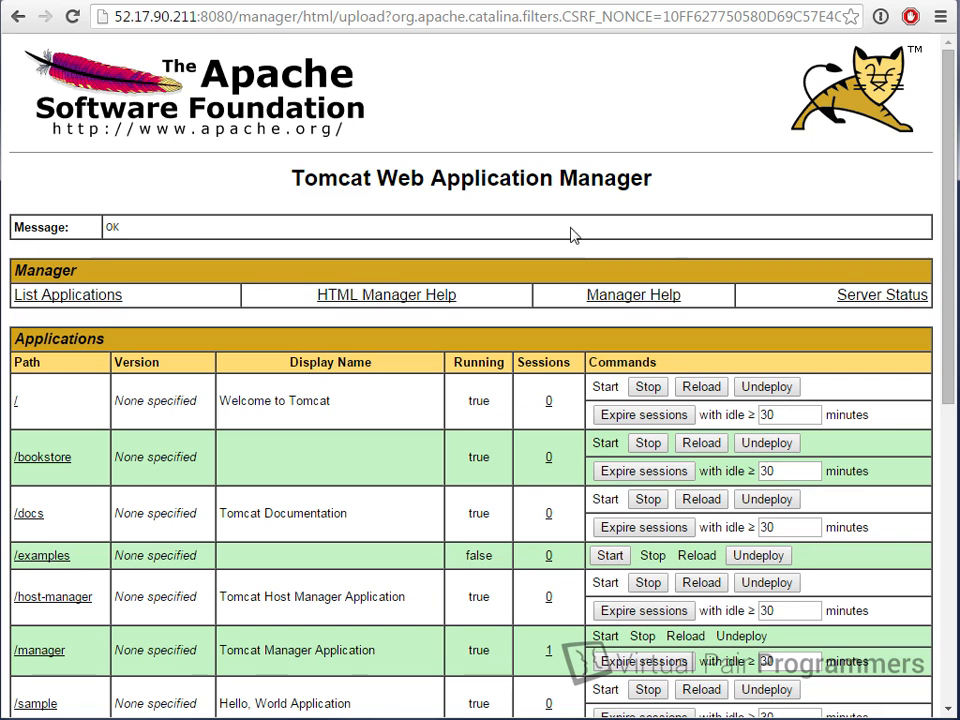
Open the deployed /bookstore application and load its viewAllBooks.do page
scroll(950, 215, "down", 2)
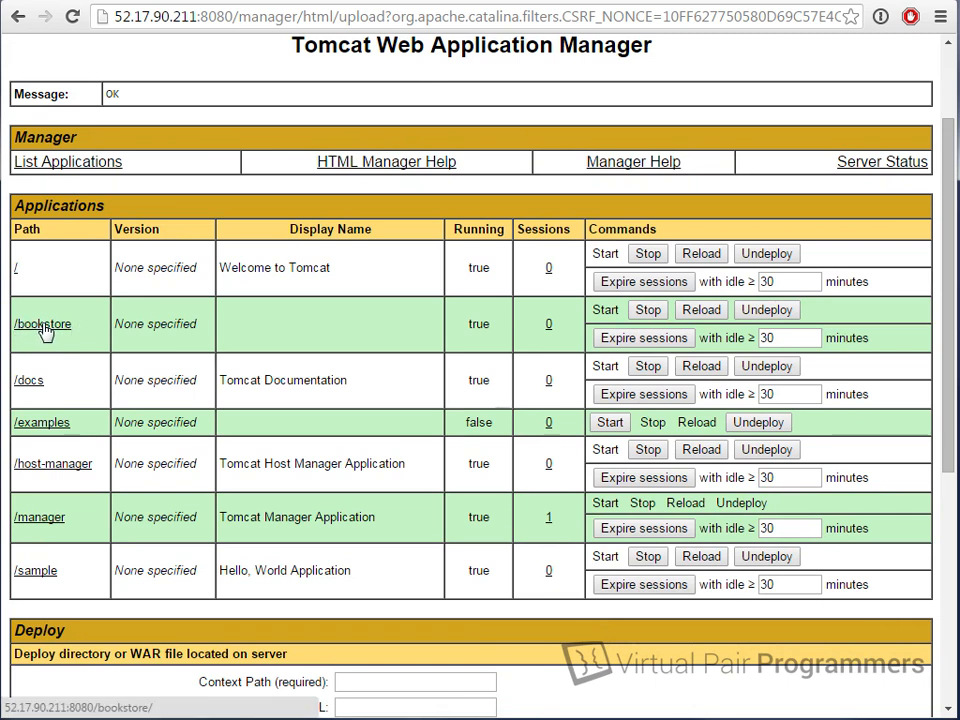
left_click(44, 325)
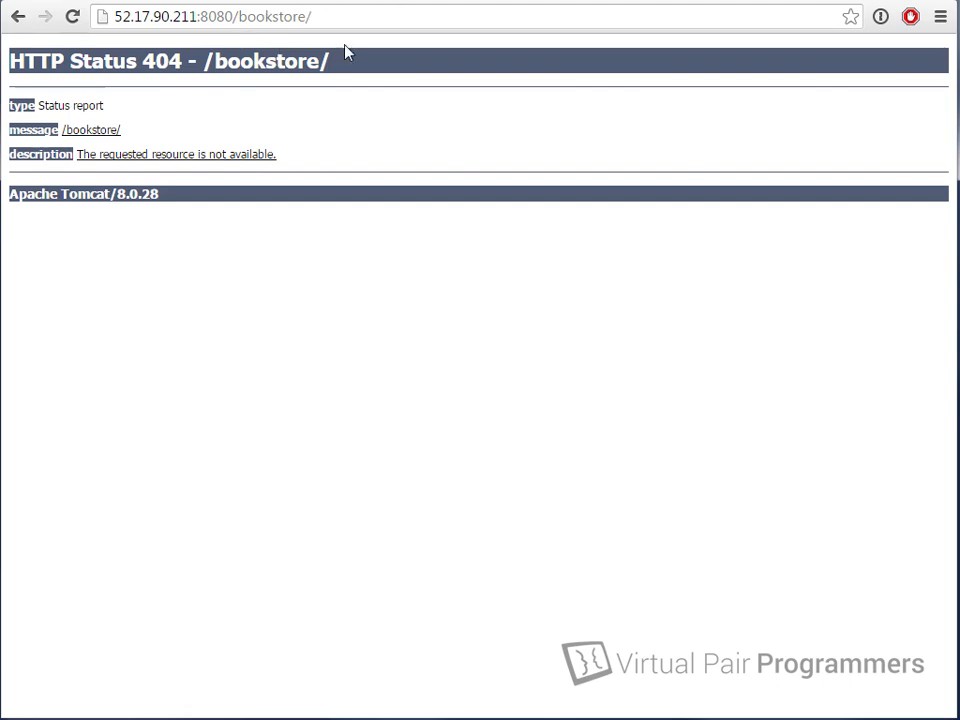
left_click(371, 25)
left_click(385, 16)
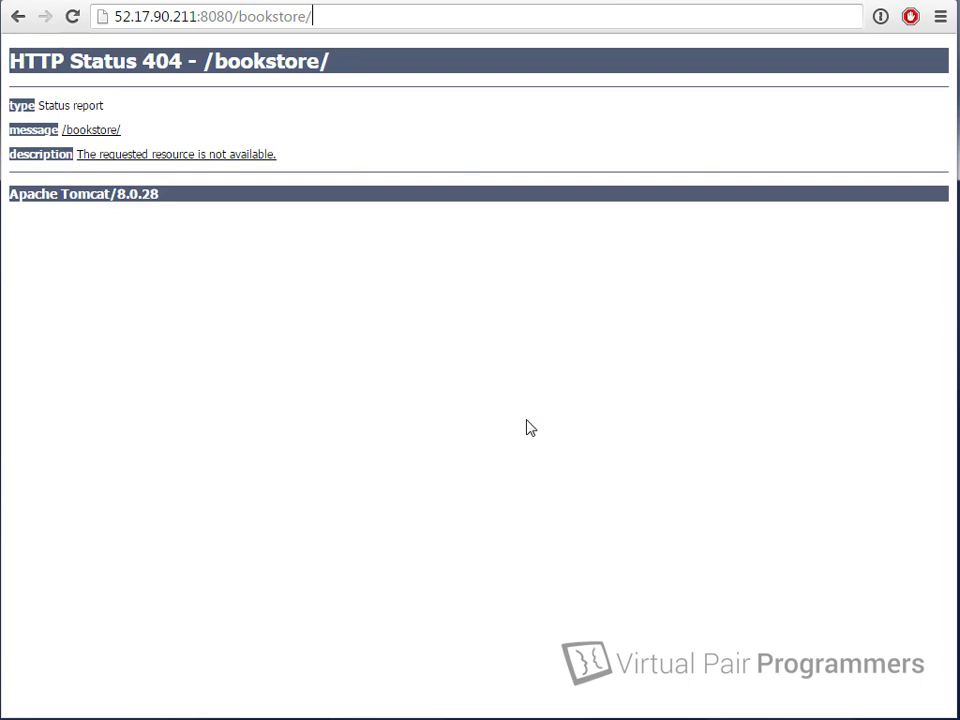
type("viewA")
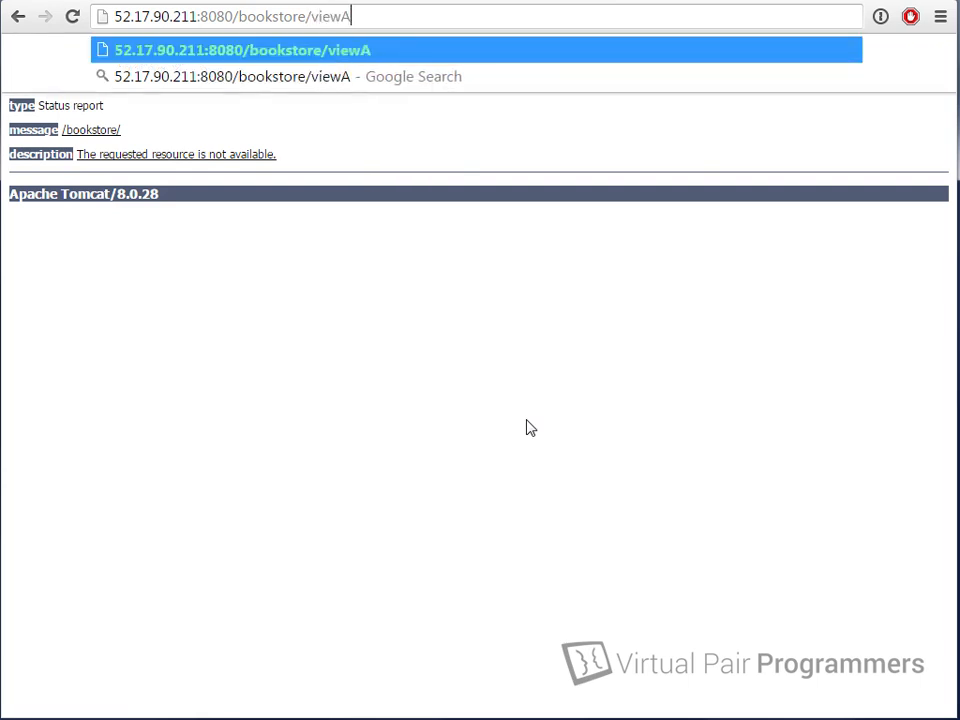
type("llBooks.do")
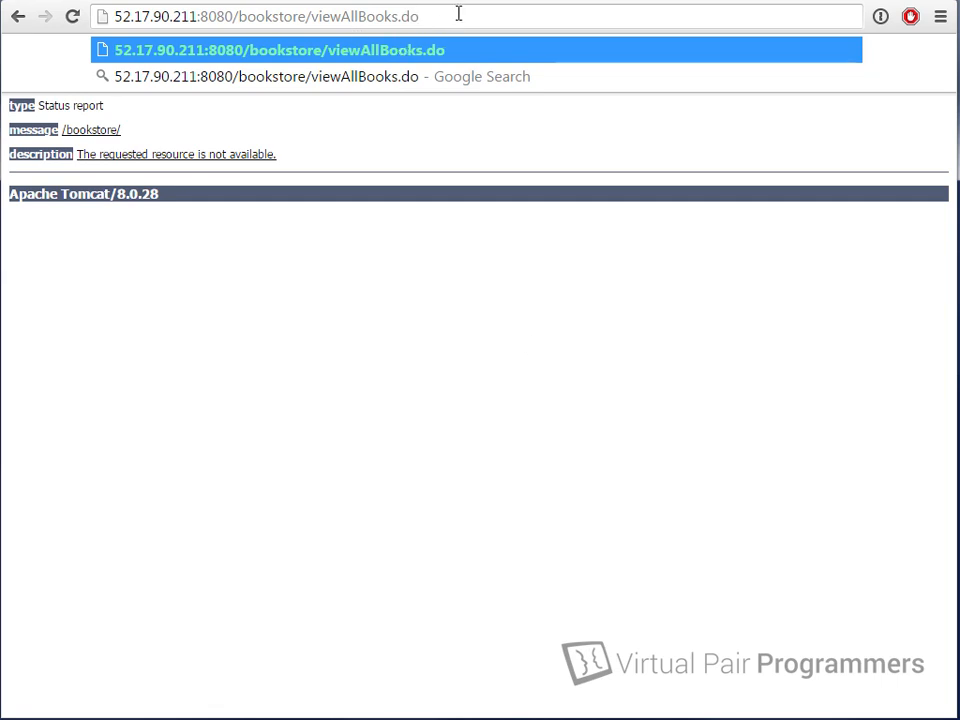
key("Return")
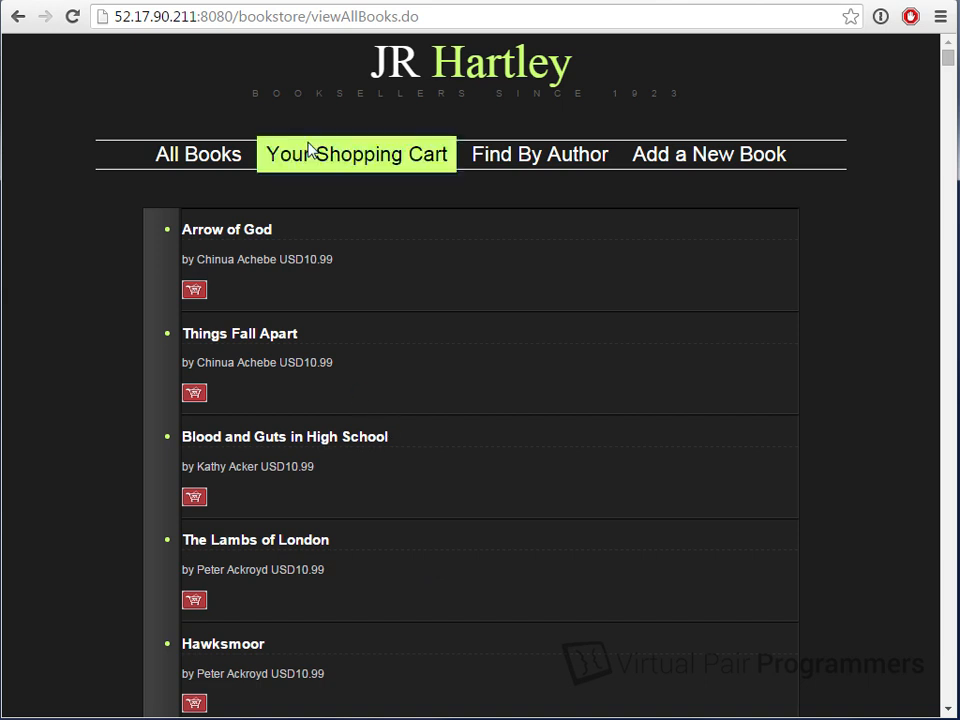
Highlight the port :8080 and the IP address 52.17.90.211 in the bookstore page's address
left_click_drag(197, 16, 233, 16)
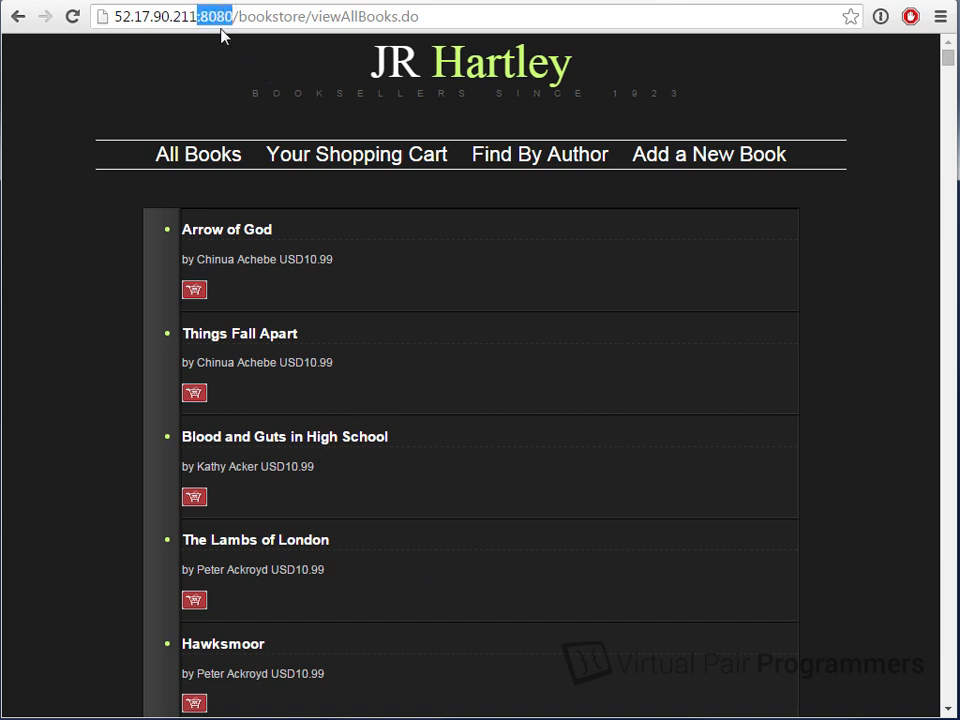
left_click(203, 17)
left_click_drag(116, 17, 197, 17)
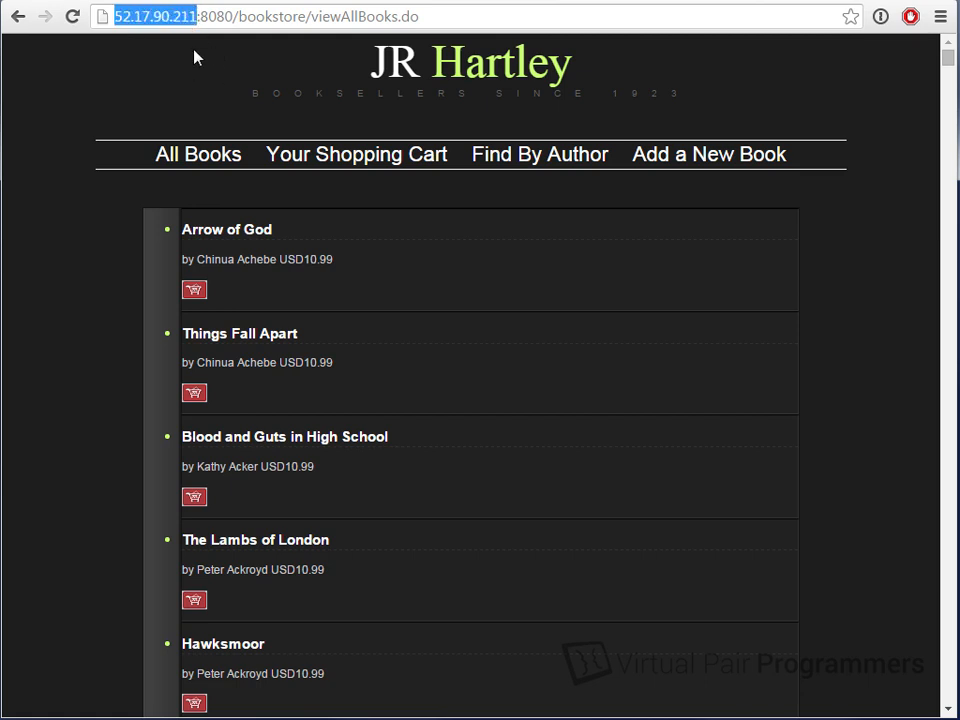
left_click(116, 17)
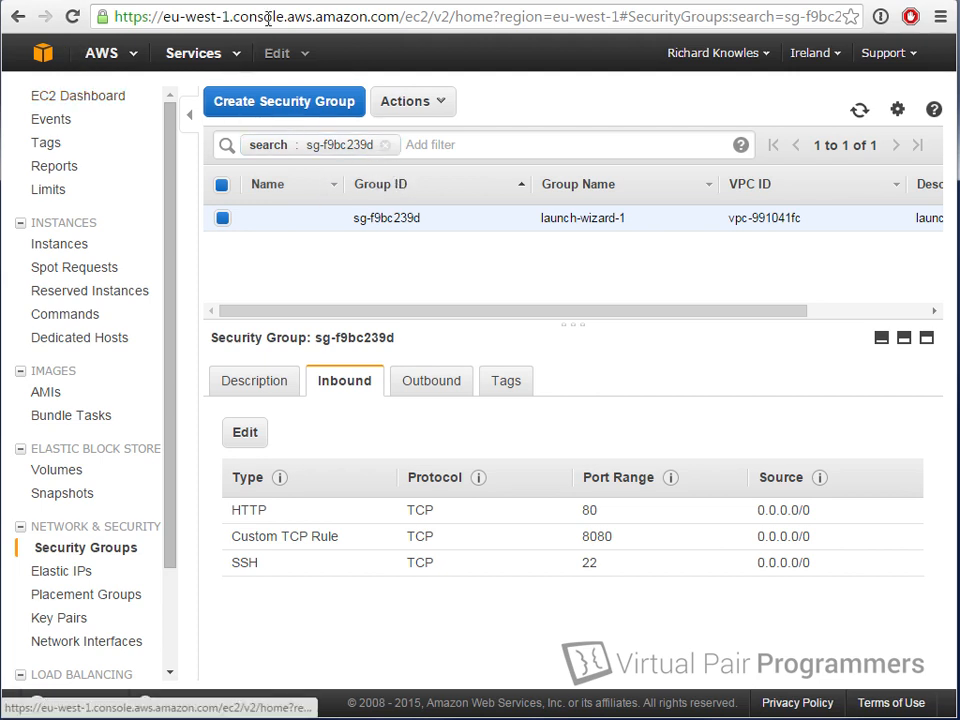
Switch to the EC2 console, display the running instances, and stop the TestServer instance, accepting the loss of ephemeral storage data
left_click(73, 103)
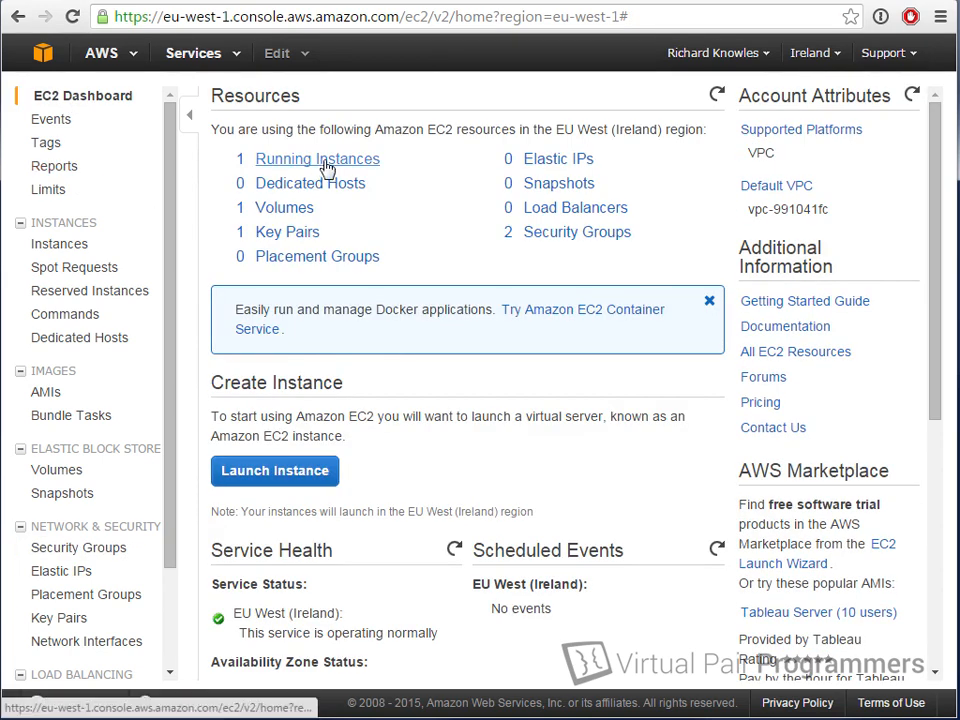
left_click(265, 160)
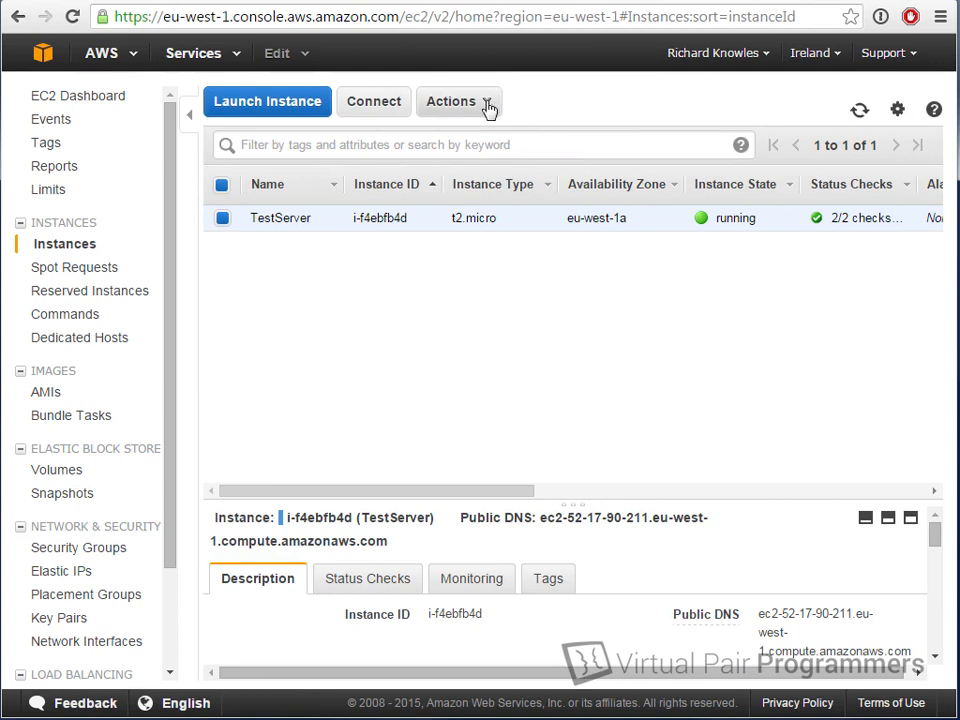
left_click(490, 104)
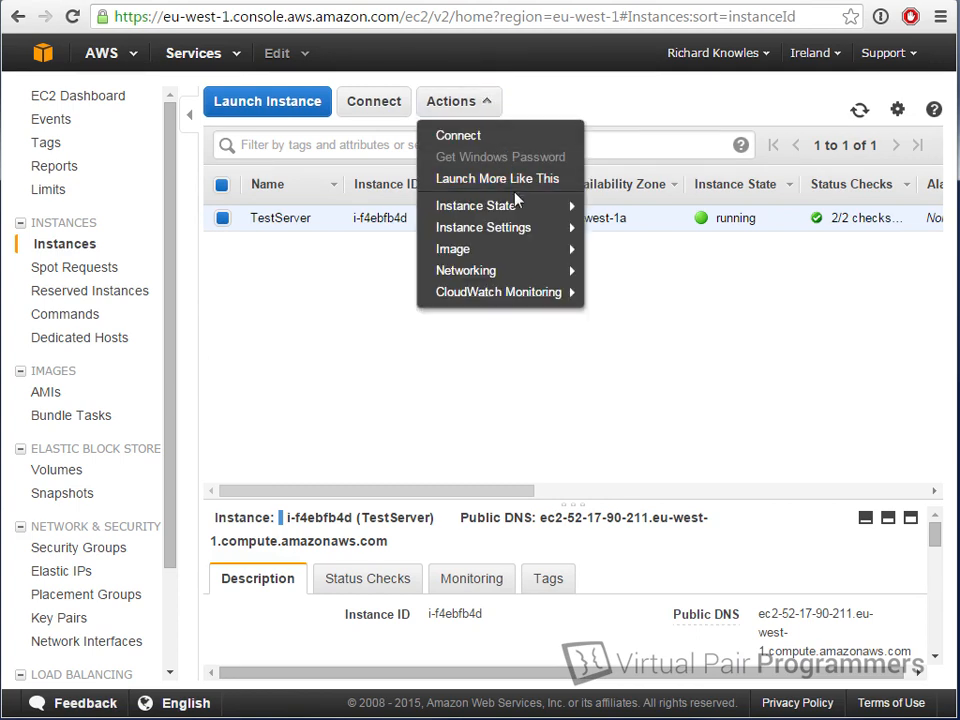
mouse_move(517, 205)
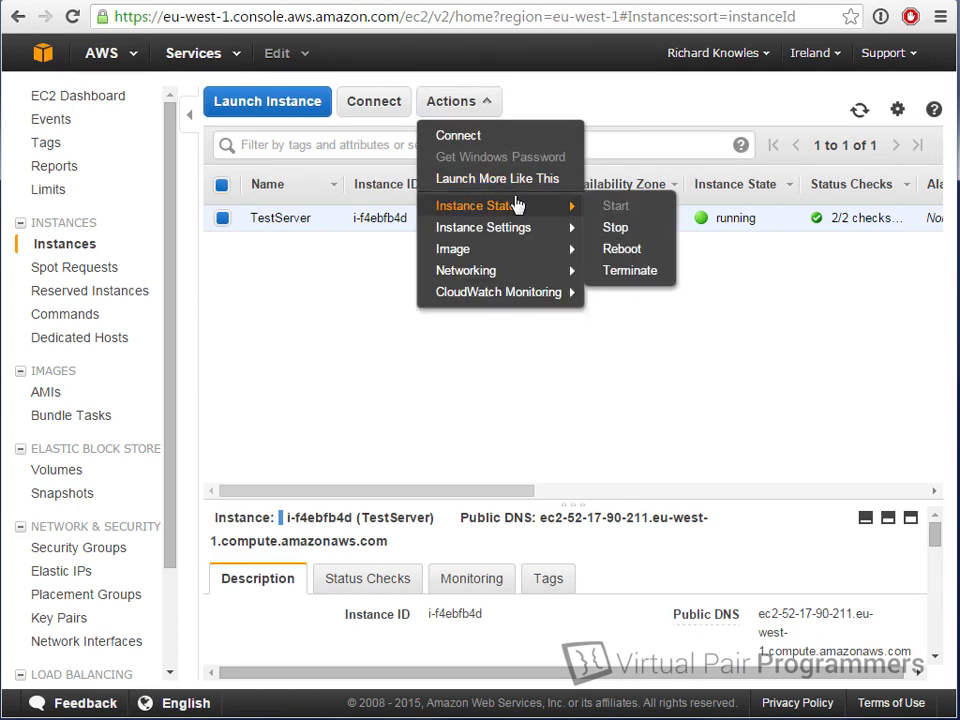
left_click(616, 228)
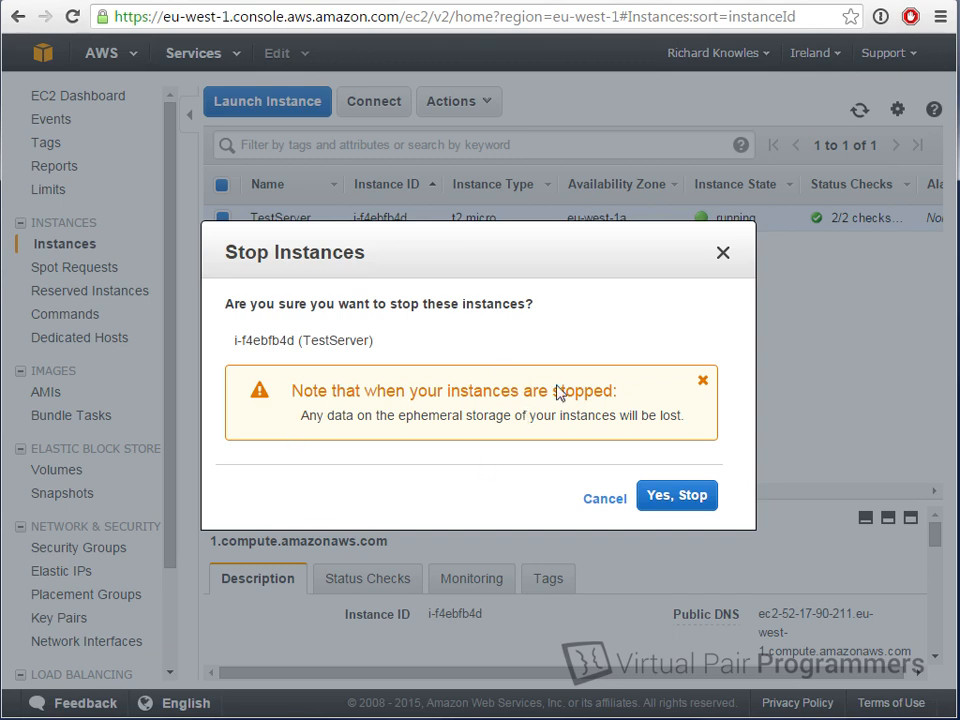
left_click(681, 499)
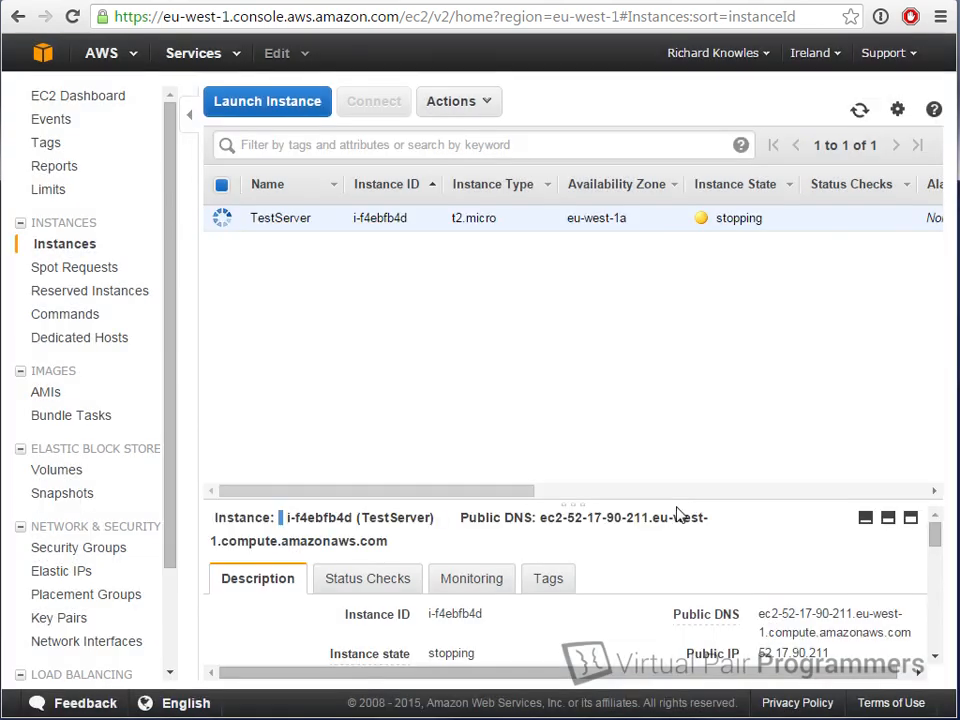